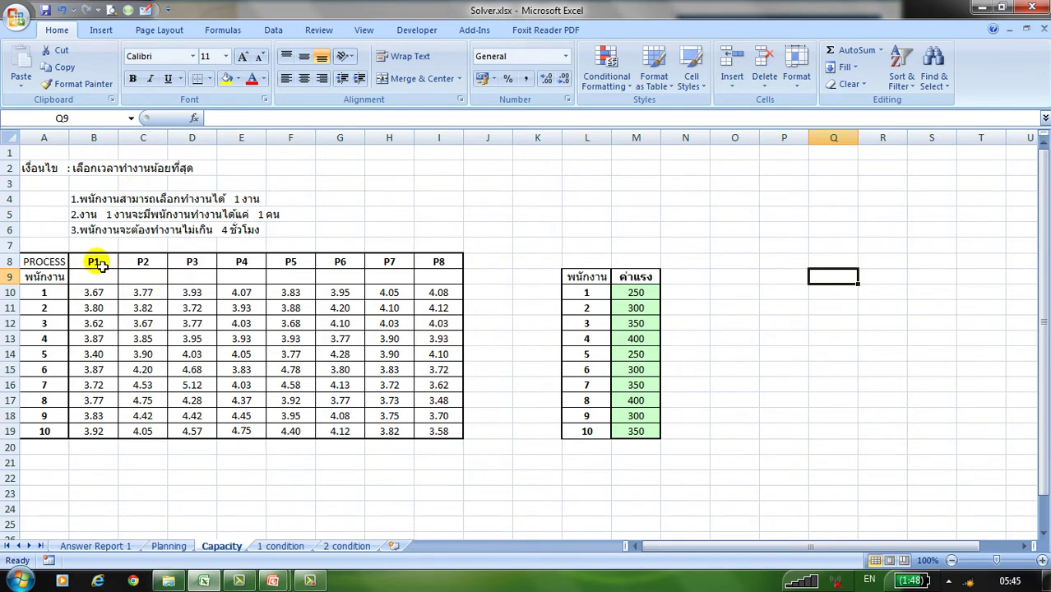
# Review the Capacity sheet's time table, covering processes P1 to P8, employees 1 to 10 and the times in the rows of employees 1 and 7
pyautogui.moveTo(99, 265); pyautogui.dragTo(450, 269)
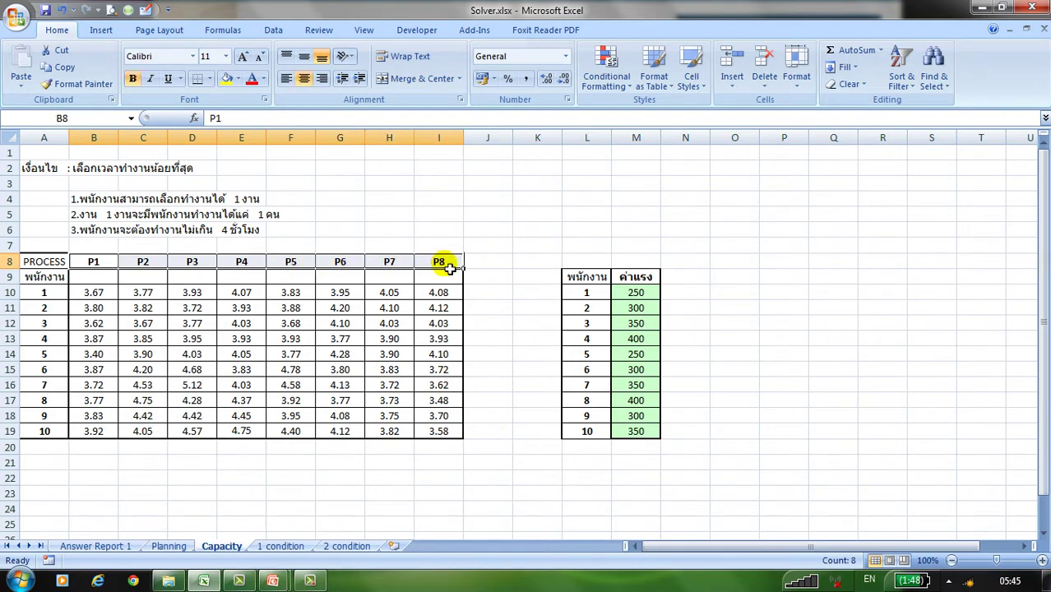
pyautogui.moveTo(54, 296); pyautogui.dragTo(52, 434)
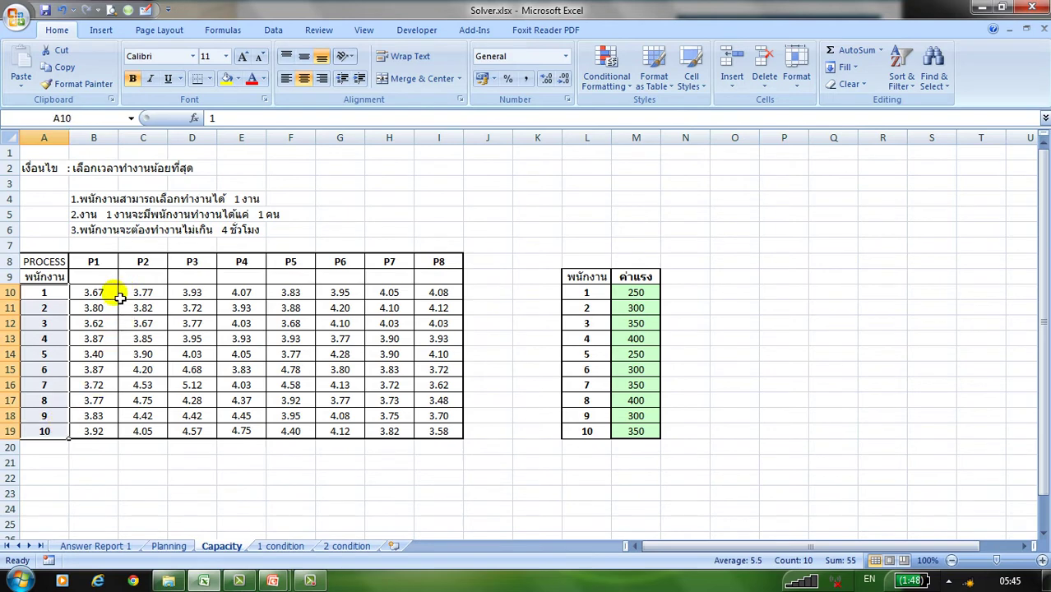
pyautogui.moveTo(105, 266); pyautogui.dragTo(430, 265)
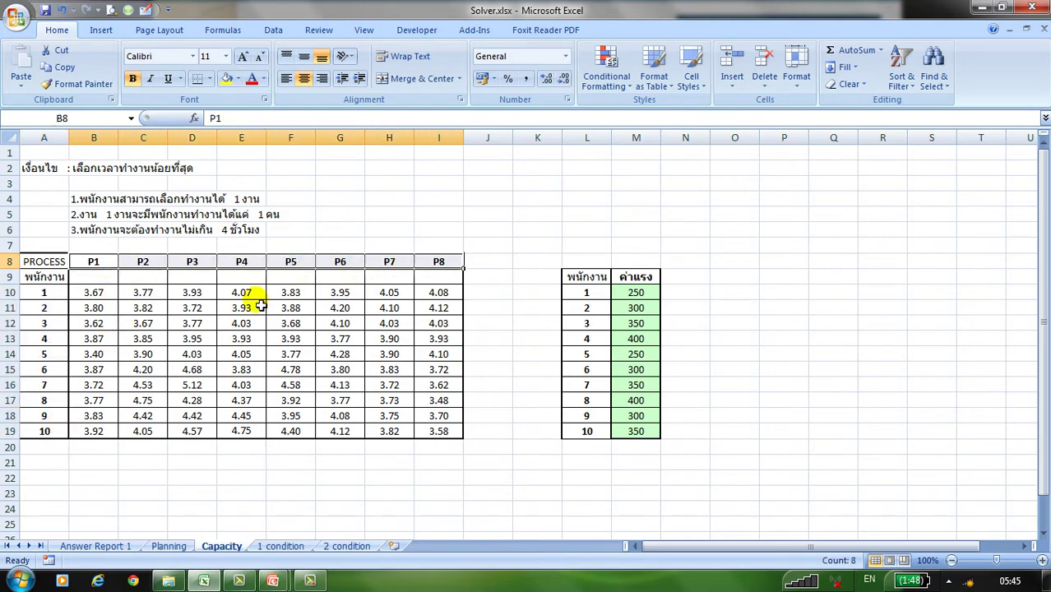
pyautogui.click(96, 297)
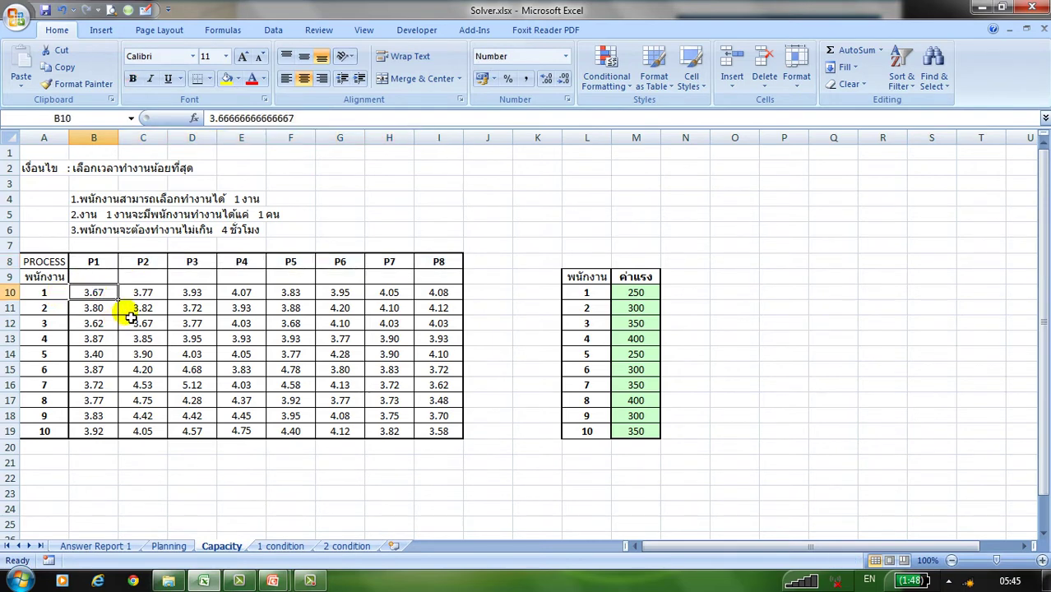
pyautogui.click(148, 294)
pyautogui.click(191, 296)
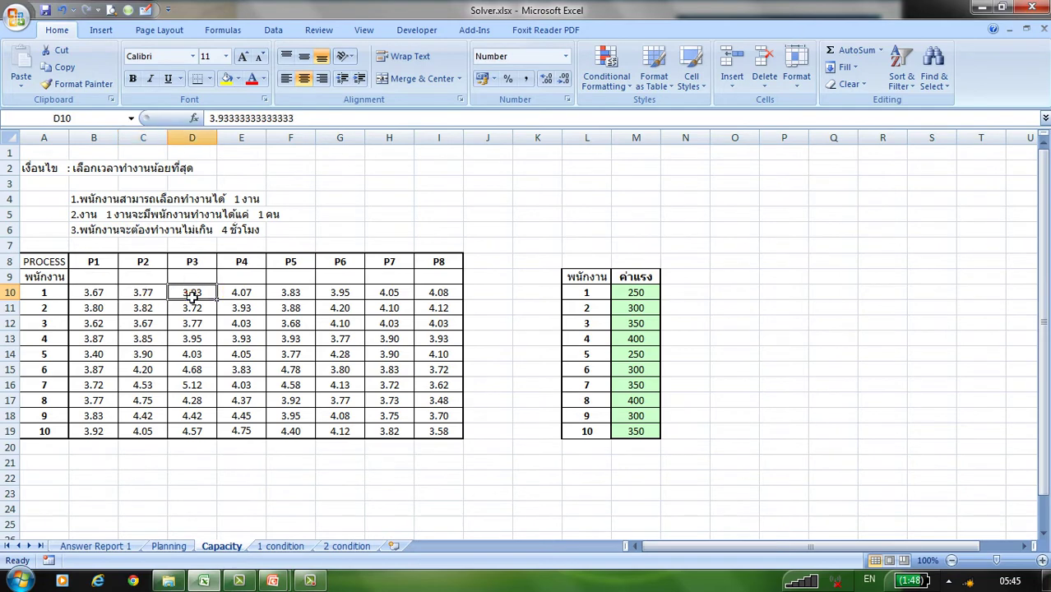
pyautogui.moveTo(101, 299); pyautogui.dragTo(437, 289)
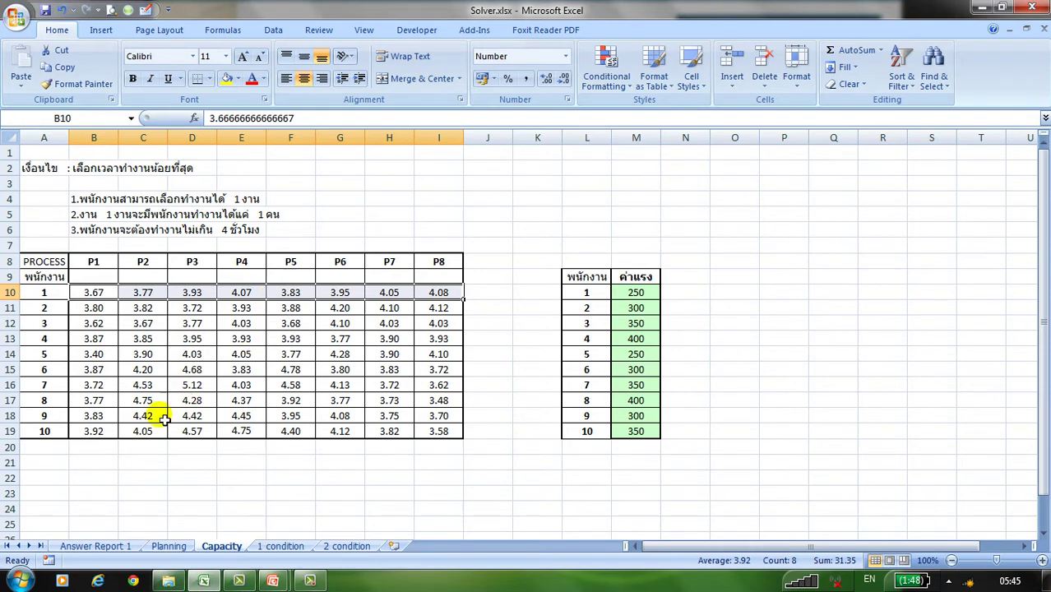
pyautogui.moveTo(93, 390); pyautogui.dragTo(436, 390)
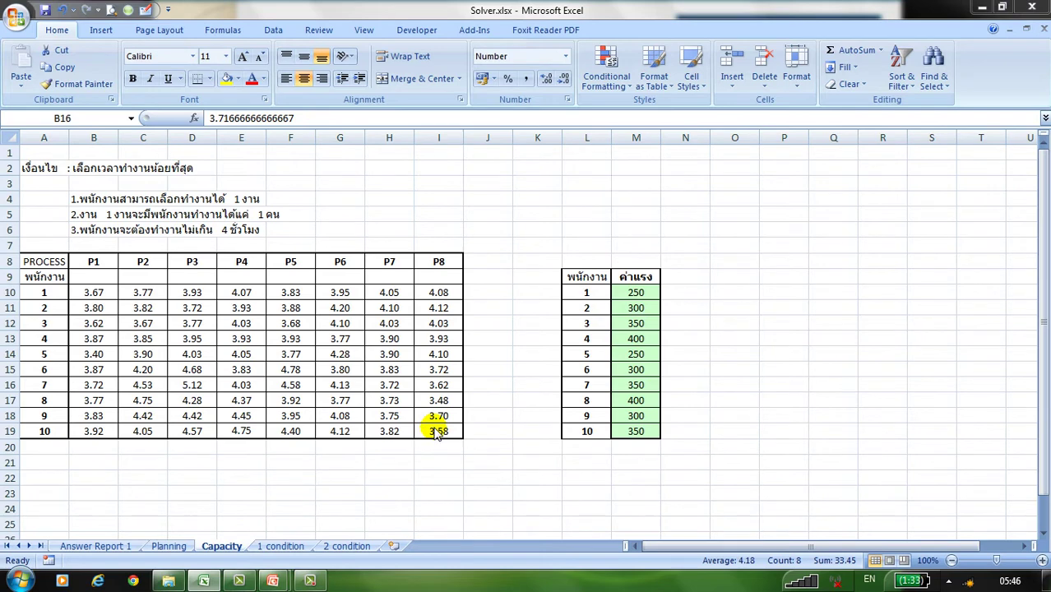
# Open the 1 condition sheet and review its listed conditions, working-time table, assignment table and resulting-hours table
pyautogui.click(288, 549)
pyautogui.click(288, 550)
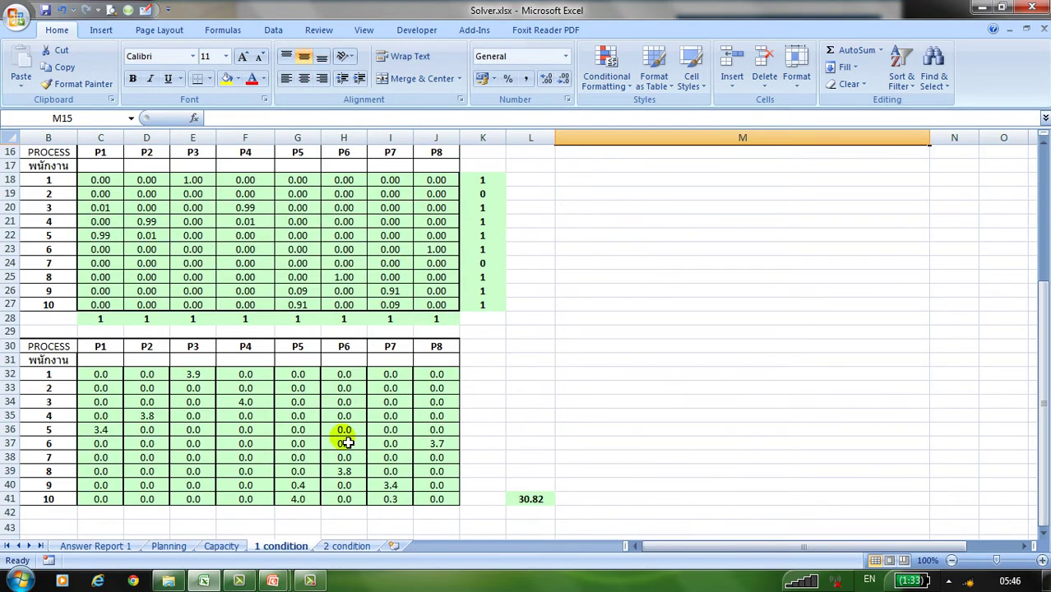
pyautogui.scroll(5, 630, 313)
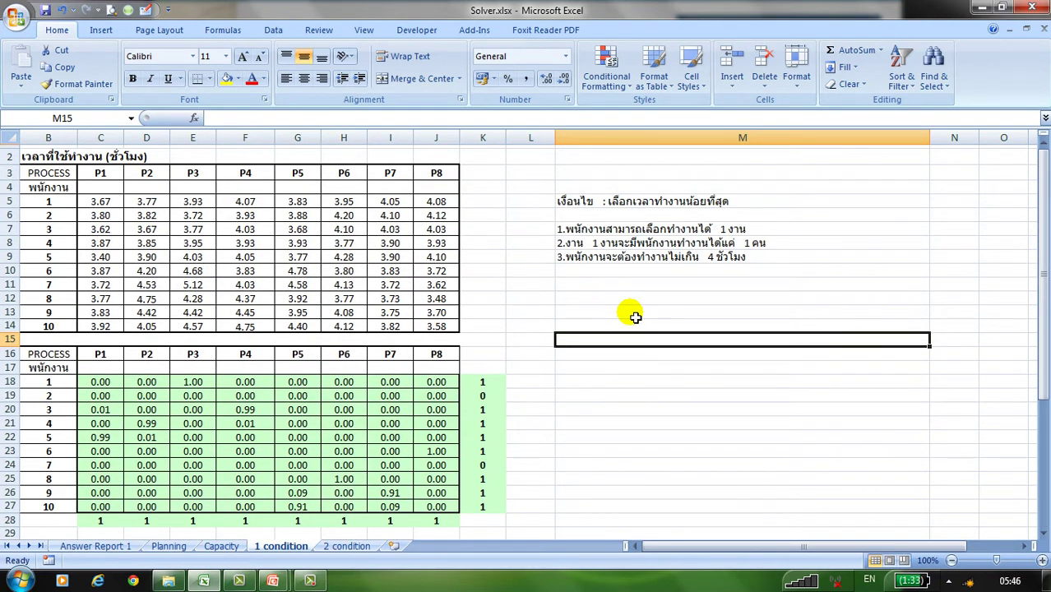
pyautogui.moveTo(629, 202); pyautogui.dragTo(640, 257)
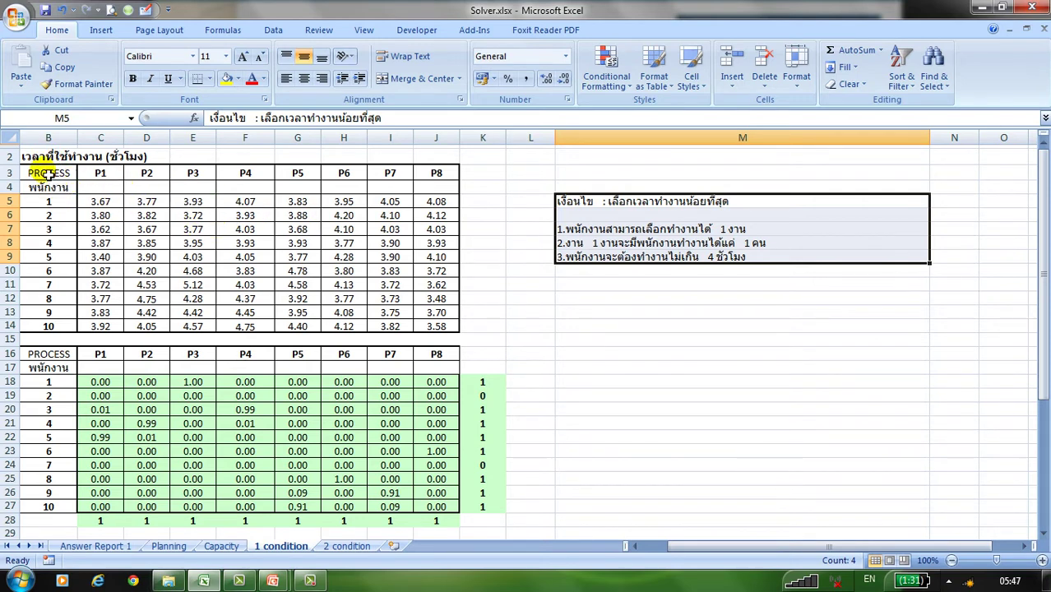
pyautogui.moveTo(47, 169); pyautogui.dragTo(440, 327)
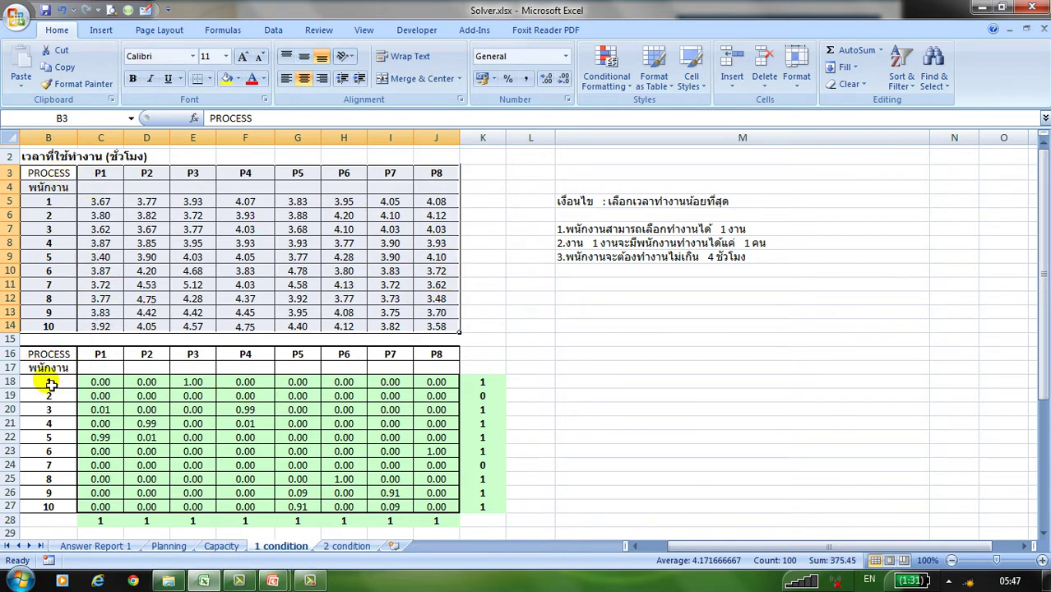
pyautogui.moveTo(45, 362); pyautogui.dragTo(436, 505)
pyautogui.scroll(-3, 403, 473)
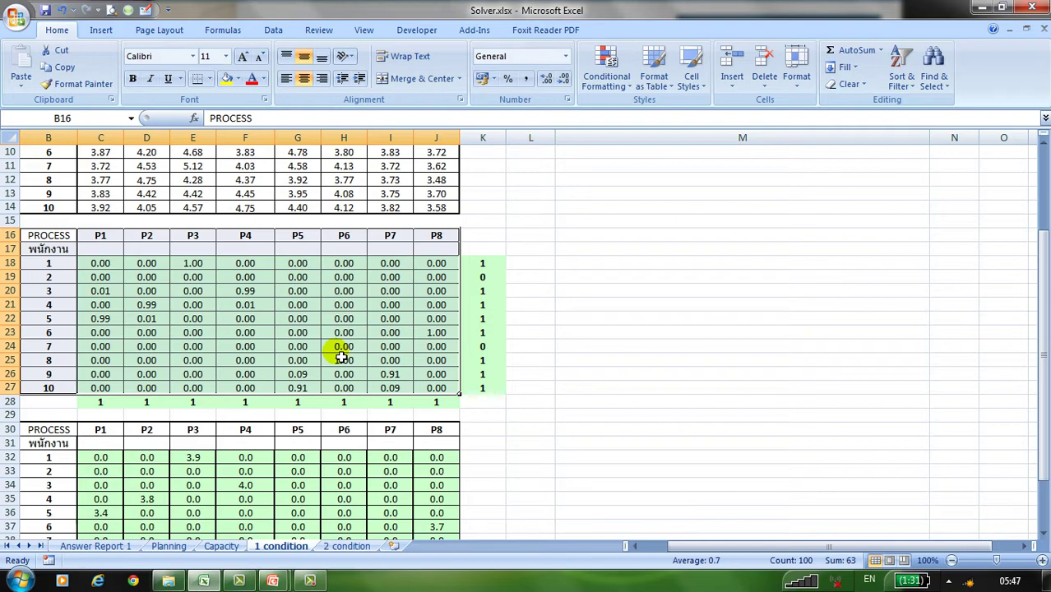
pyautogui.scroll(-3, 340, 344)
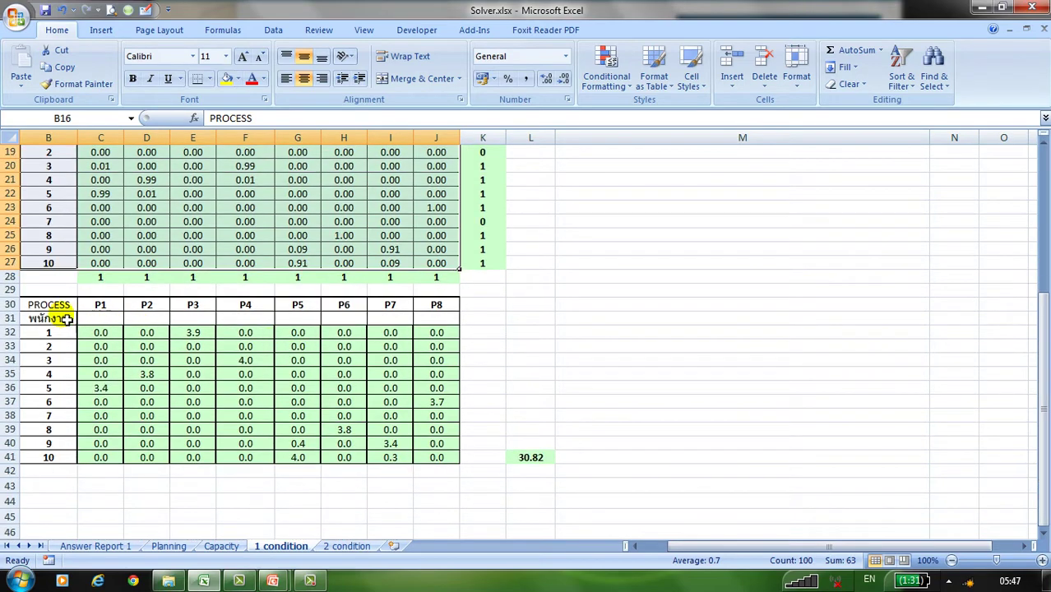
pyautogui.moveTo(49, 305); pyautogui.dragTo(431, 460)
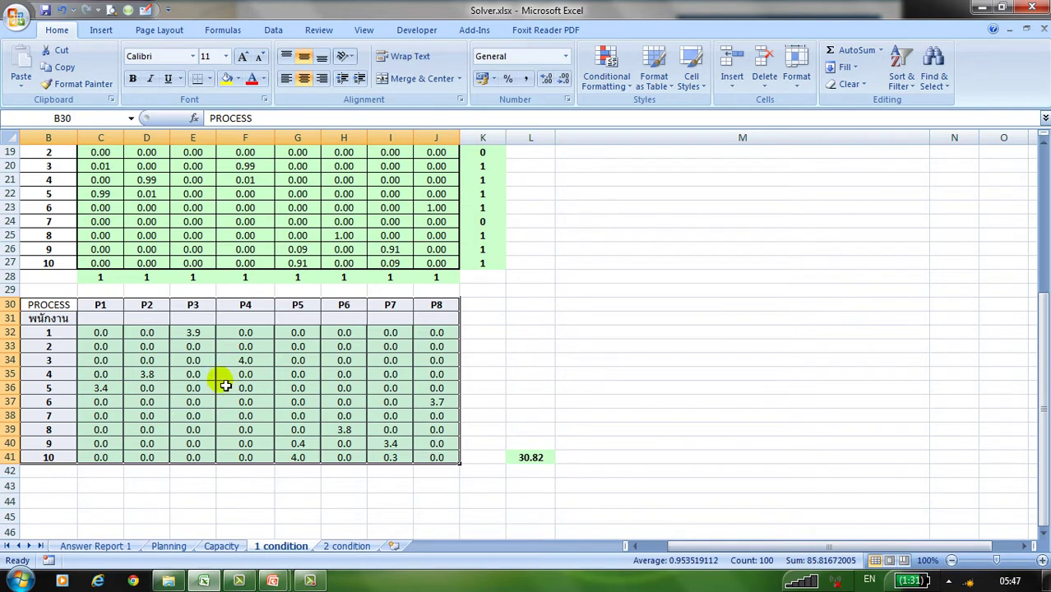
# Trace the formulas for employee 1 in E32 and C32 back to the working-time and assignment tables
pyautogui.scroll(1, 216, 383)
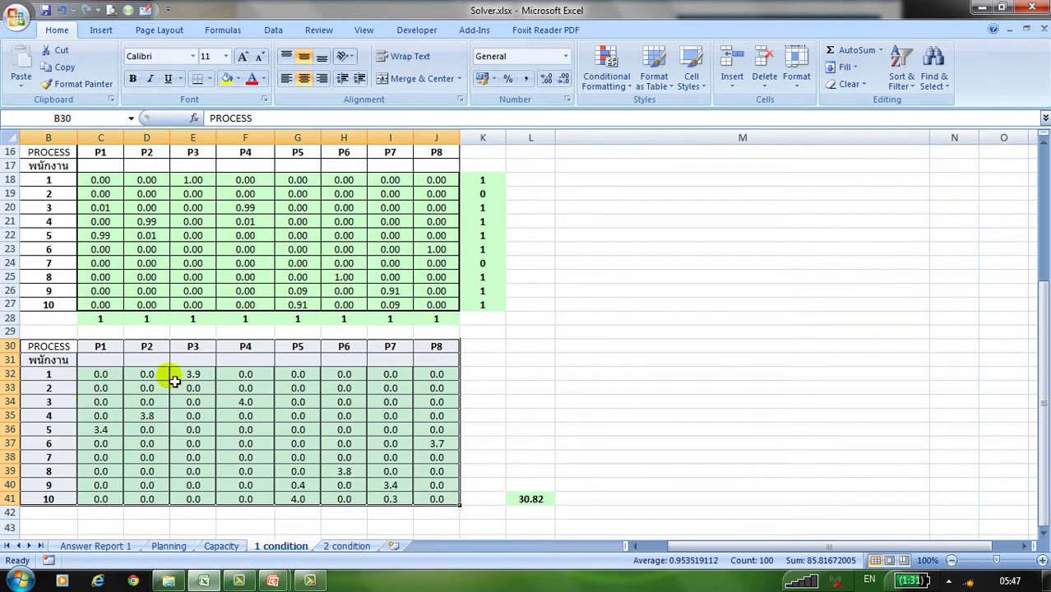
pyautogui.click(206, 378)
pyautogui.scroll(2, 311, 392)
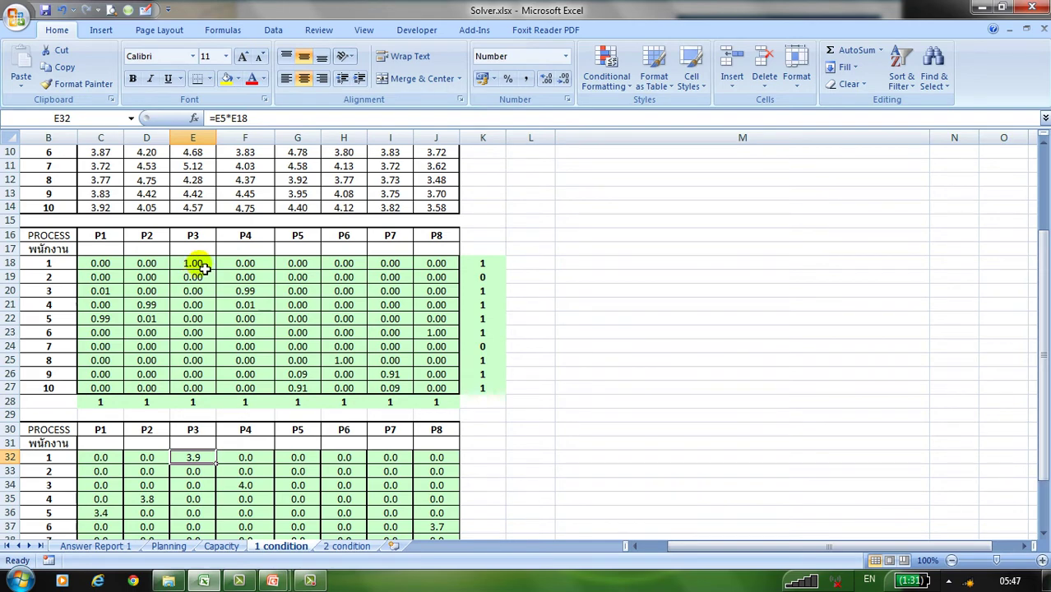
pyautogui.scroll(3, 203, 268)
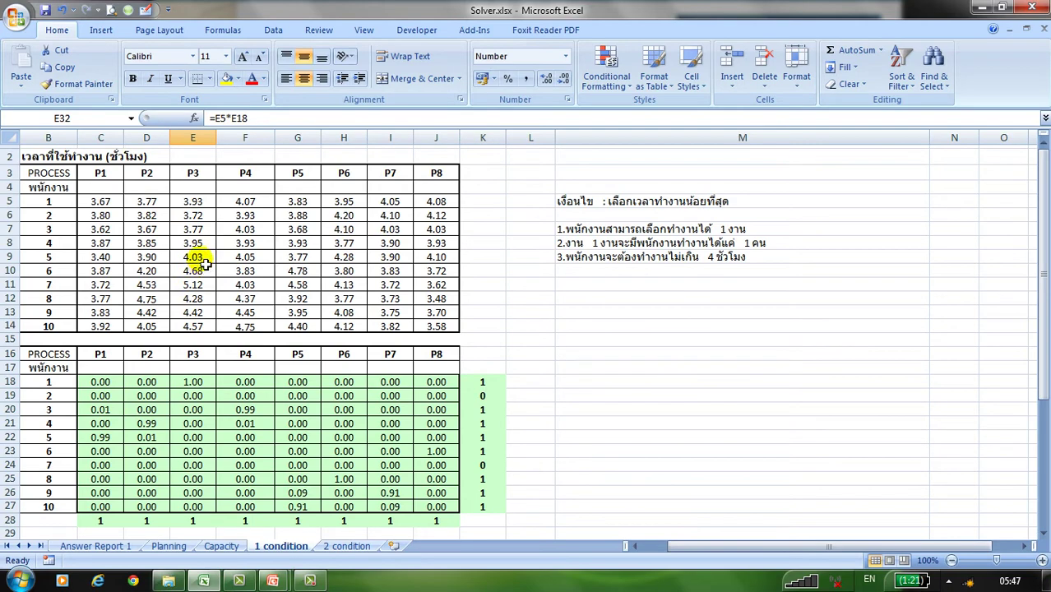
pyautogui.scroll(-3, 236, 401)
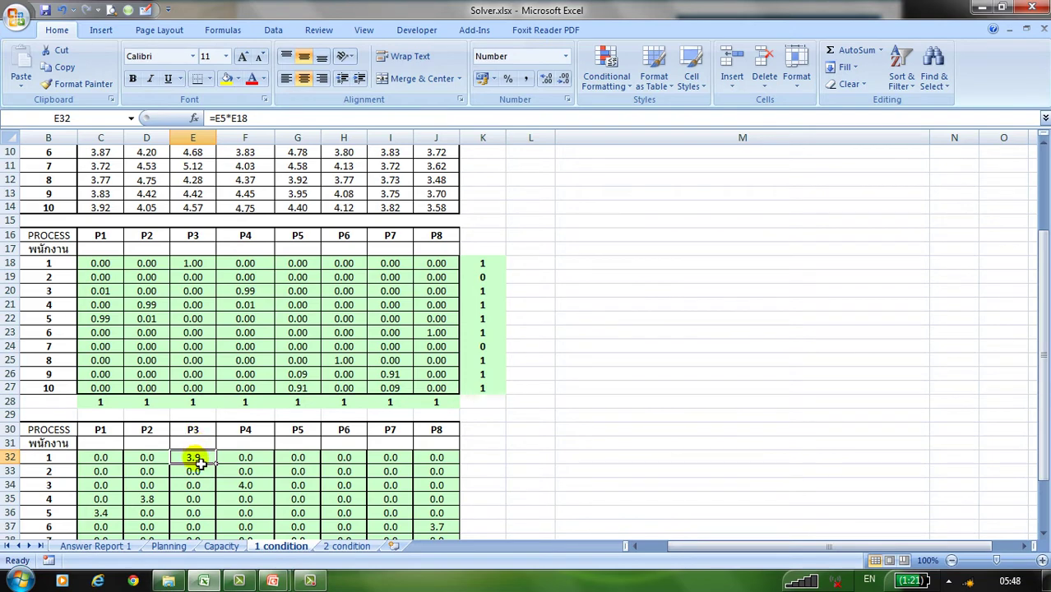
pyautogui.scroll(-3, 200, 441)
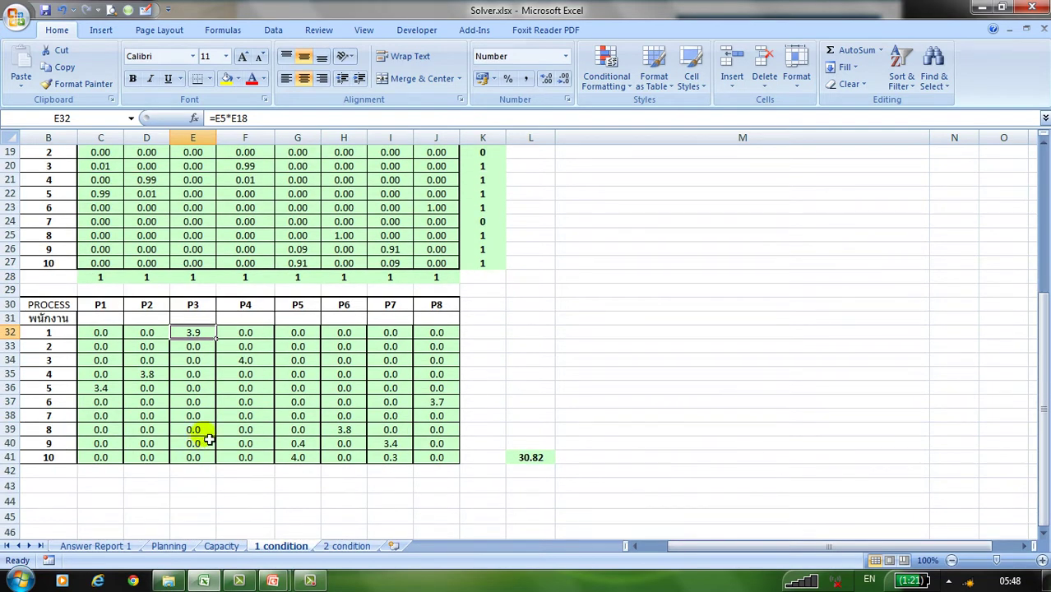
pyautogui.scroll(2, 196, 336)
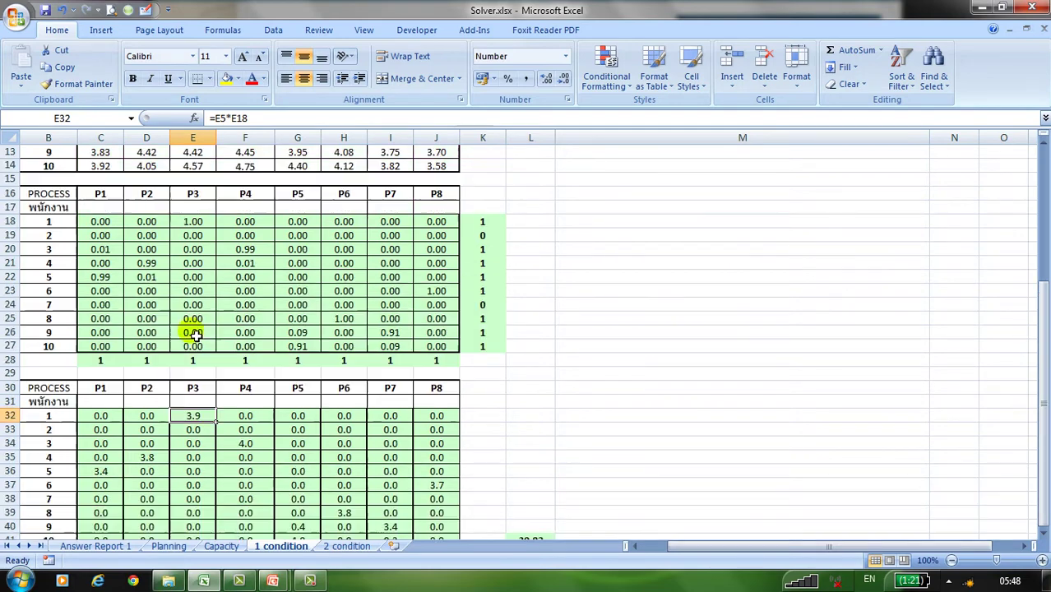
pyautogui.scroll(4, 196, 336)
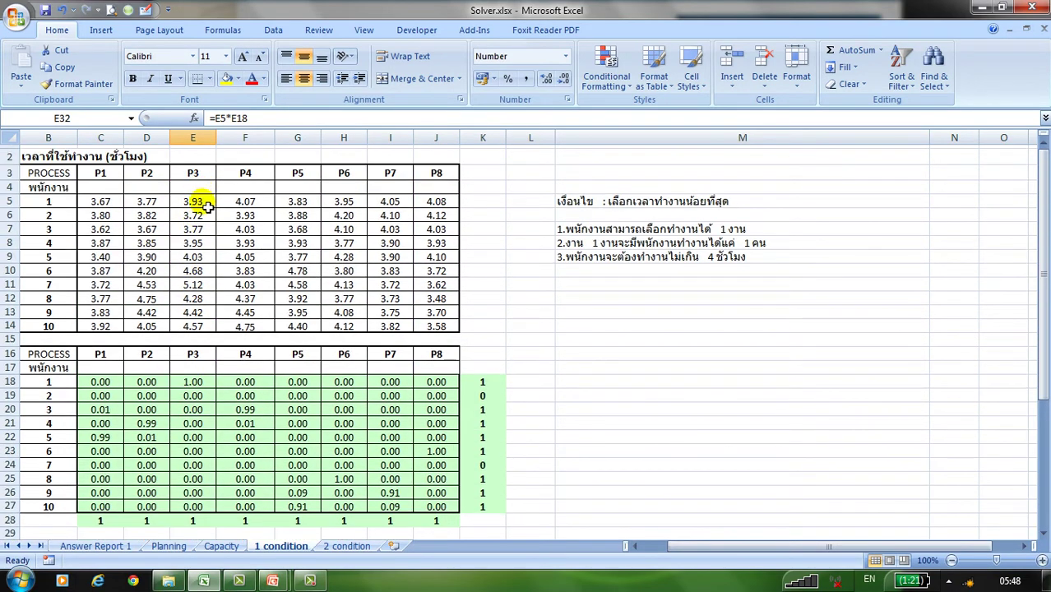
pyautogui.scroll(-4, 194, 220)
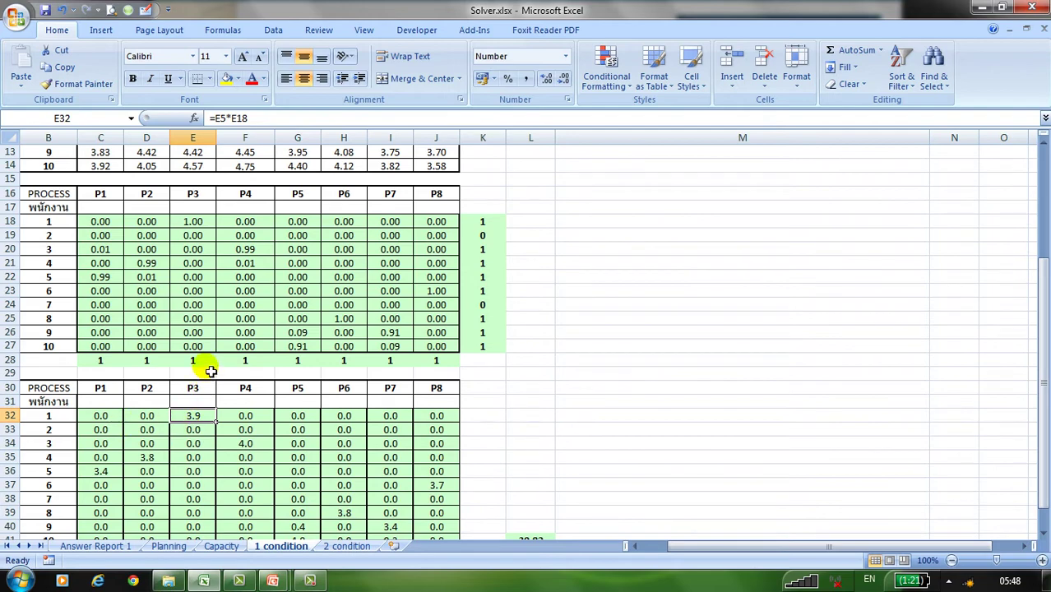
pyautogui.scroll(4, 211, 371)
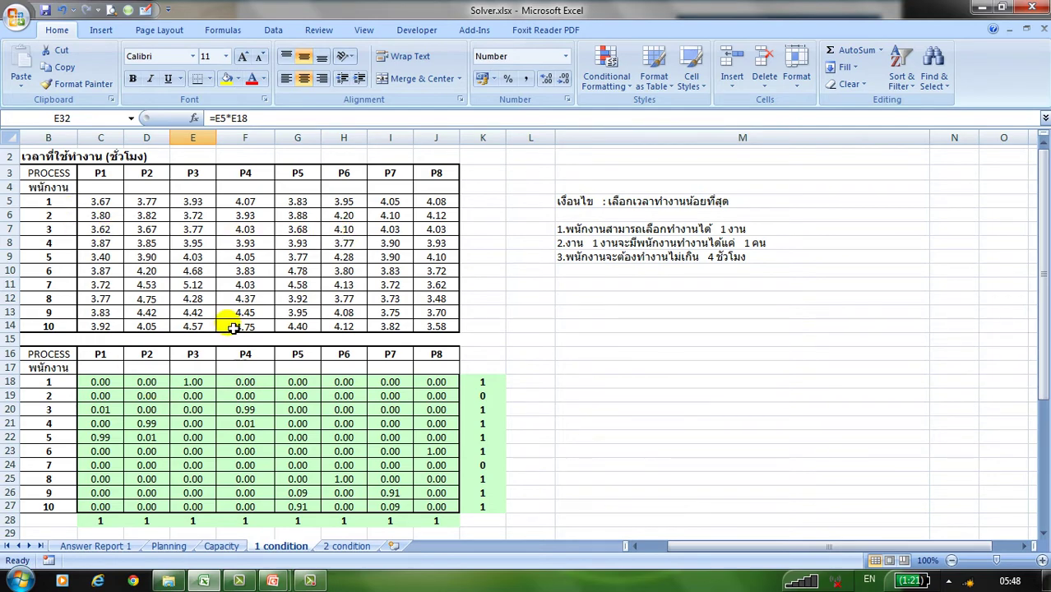
pyautogui.scroll(-4, 215, 323)
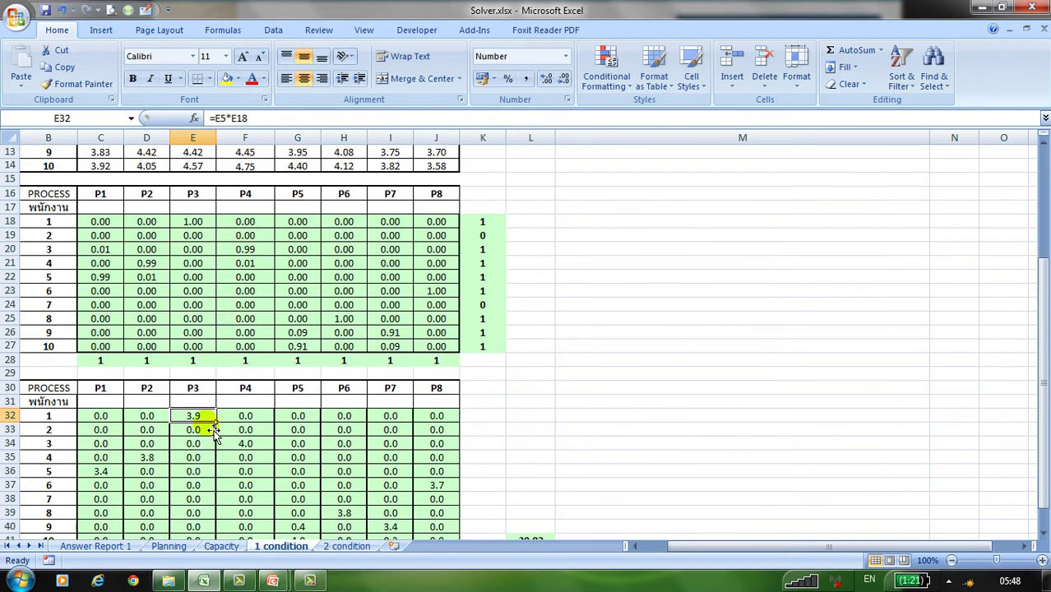
pyautogui.scroll(4, 218, 347)
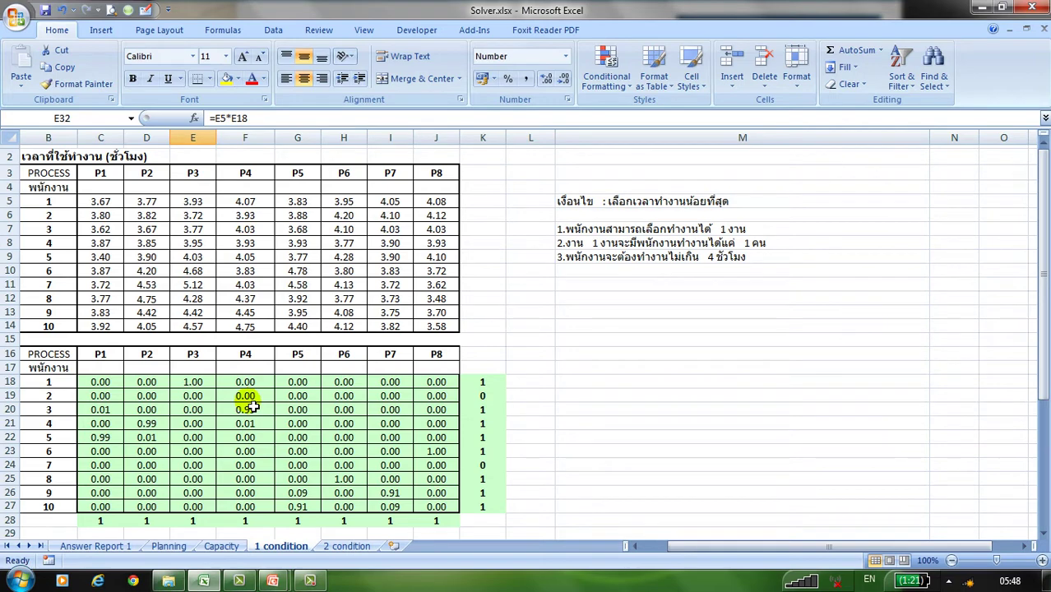
pyautogui.scroll(-5, 545, 465)
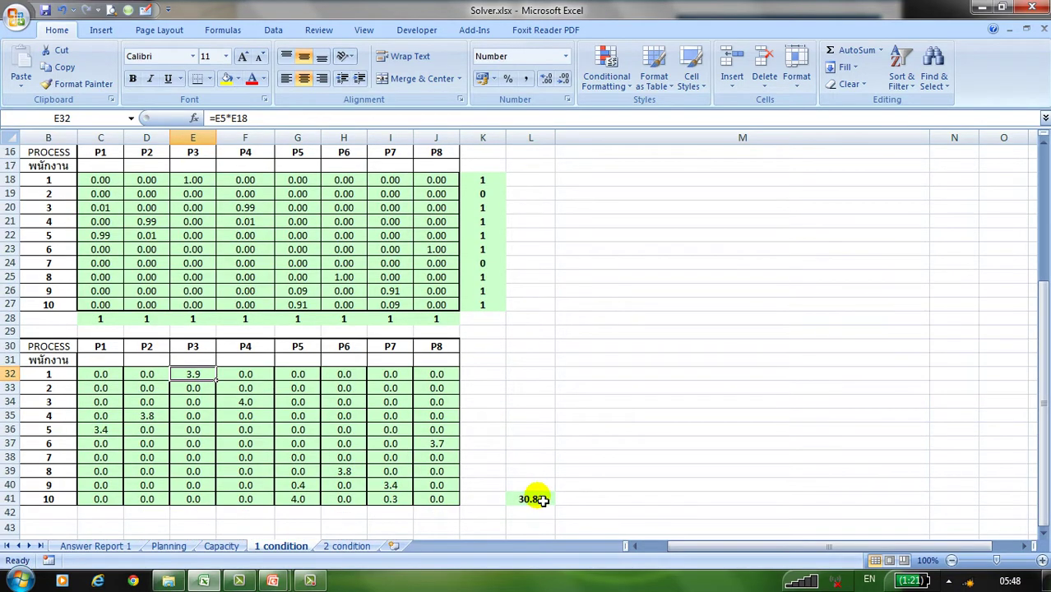
pyautogui.click(103, 374)
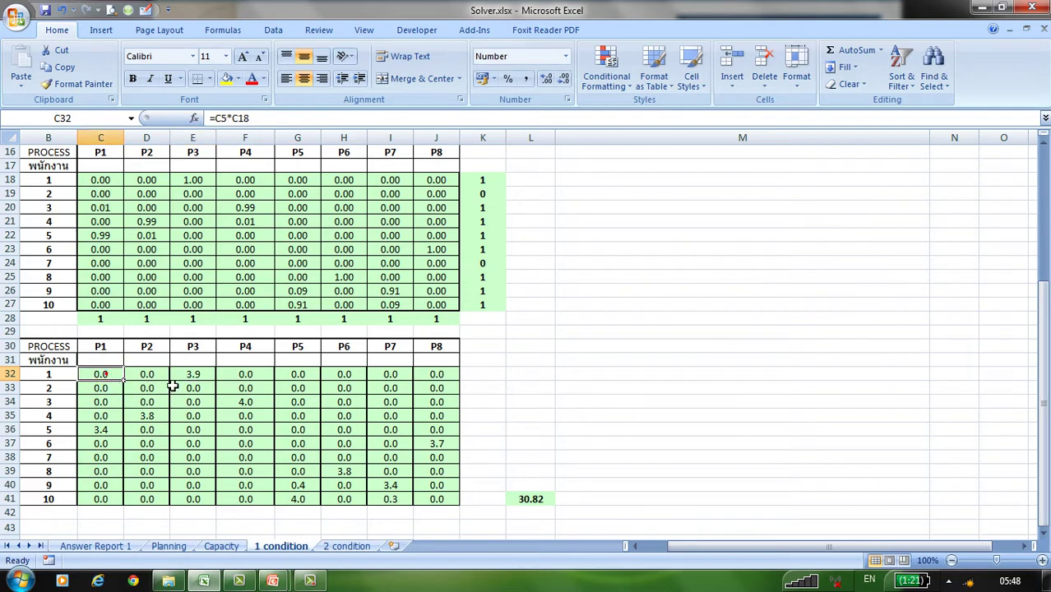
# Fill the whole assignment range C18:J27 with the value 1
pyautogui.scroll(3, 250, 296)
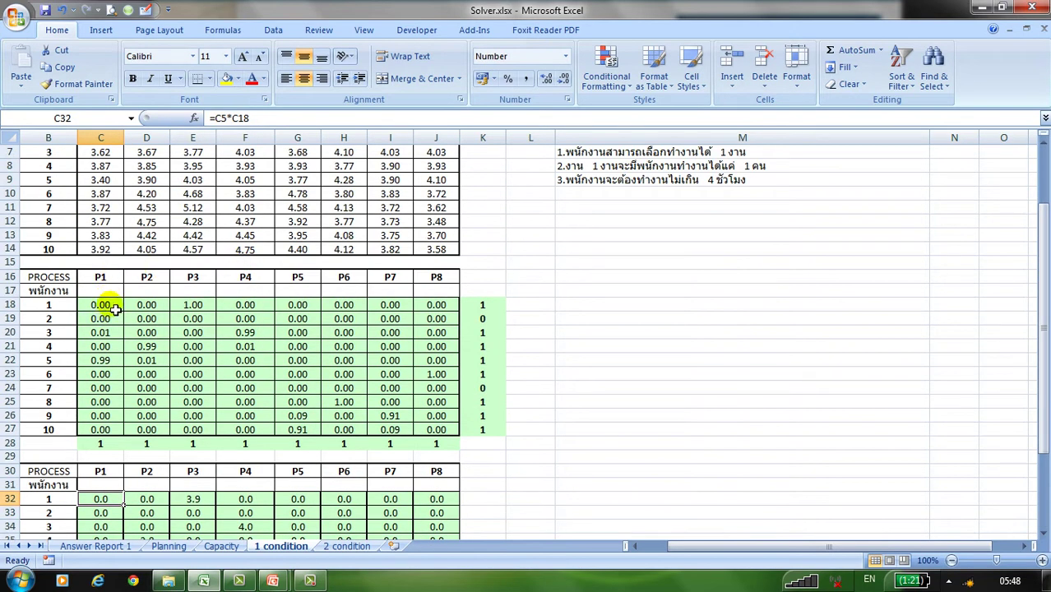
pyautogui.moveTo(112, 308); pyautogui.dragTo(454, 434)
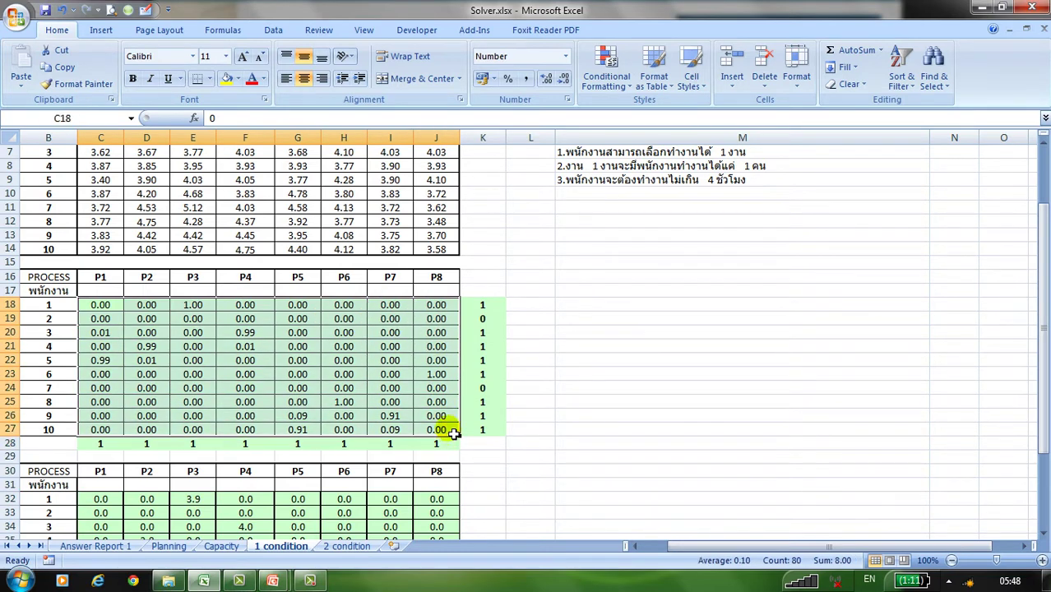
pyautogui.write('1')
pyautogui.hotkey('ctrl', 'Return')
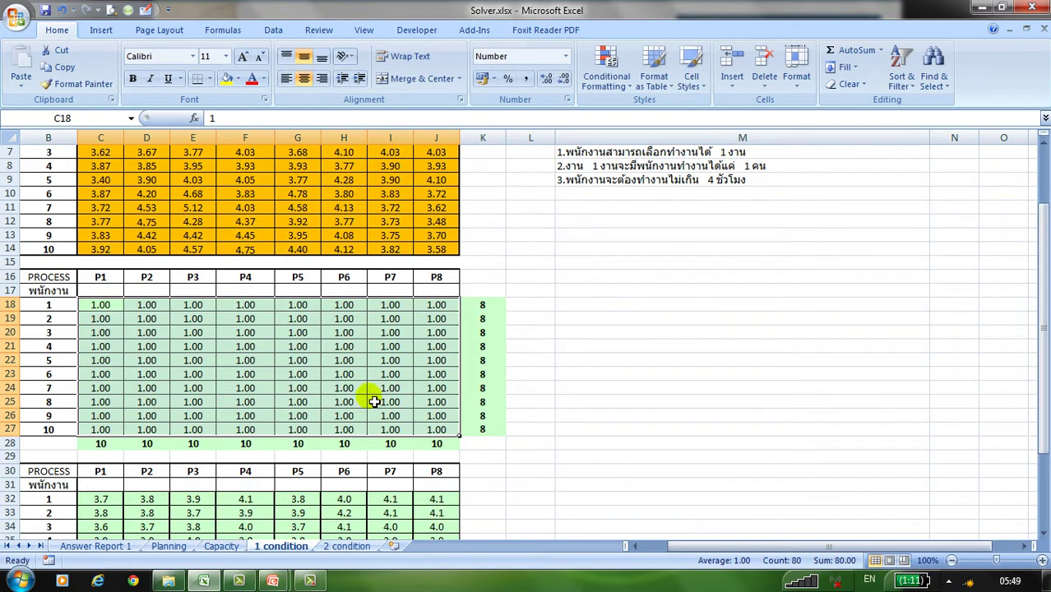
# Compare the recalculated hours table with the working-time and assignment tables, and inspect the formula in C32
pyautogui.scroll(1, 375, 397)
pyautogui.scroll(-4, 375, 397)
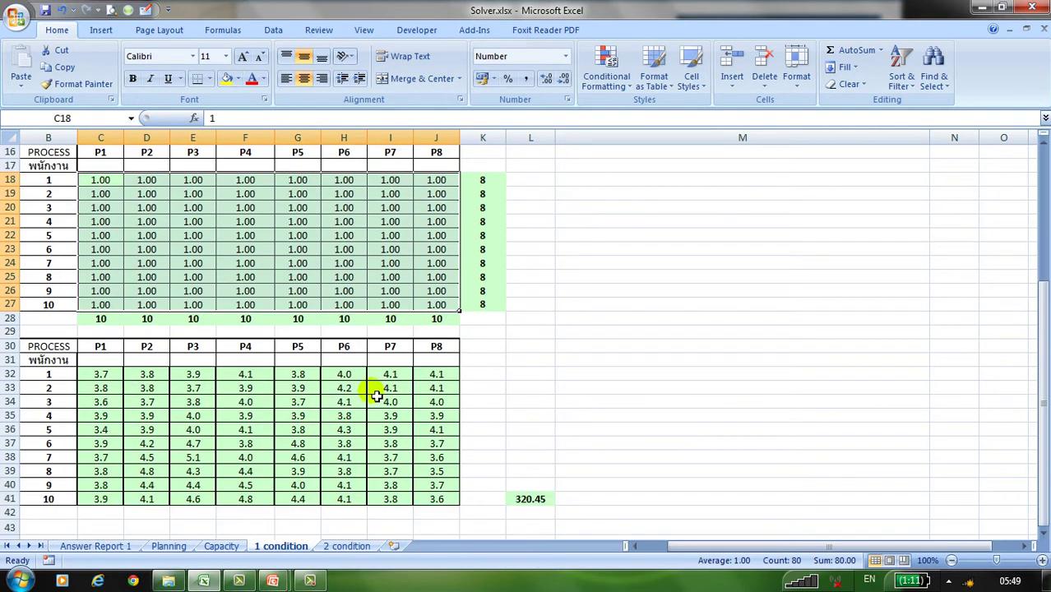
pyautogui.scroll(4, 375, 396)
pyautogui.scroll(-4, 375, 397)
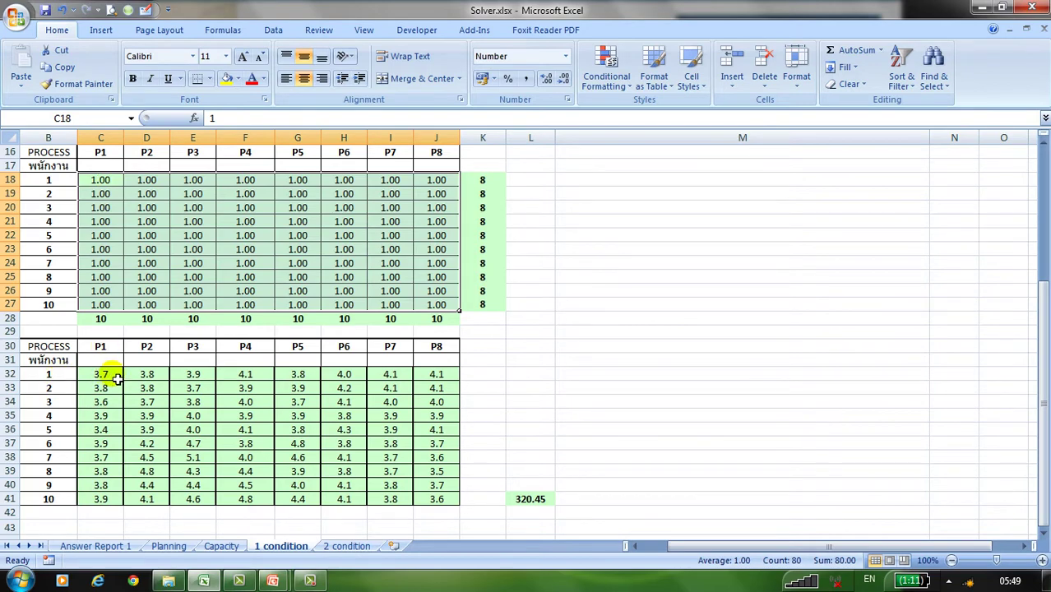
pyautogui.scroll(4, 121, 232)
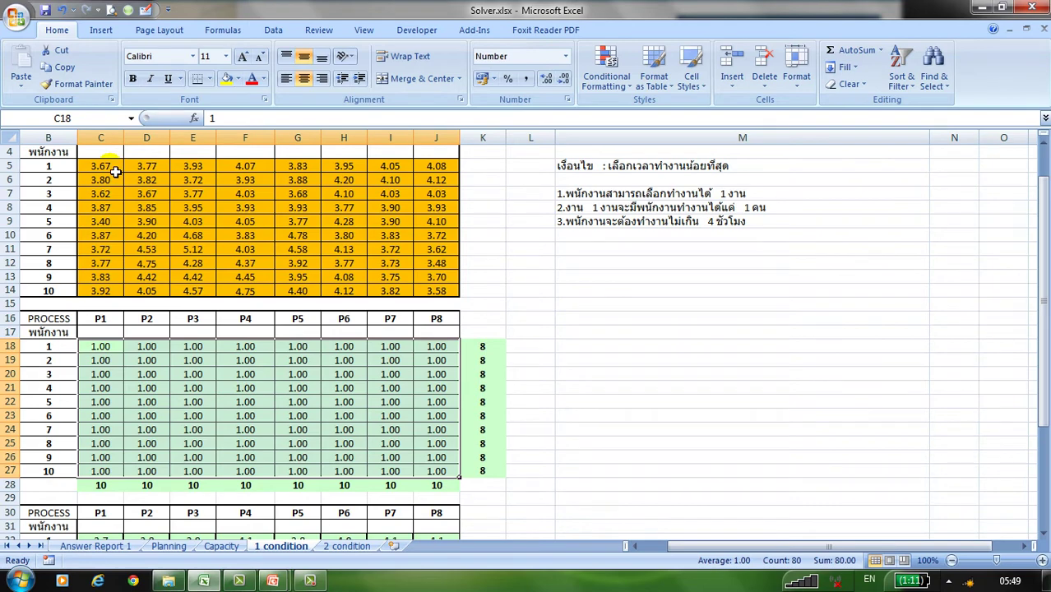
pyautogui.scroll(-3, 115, 349)
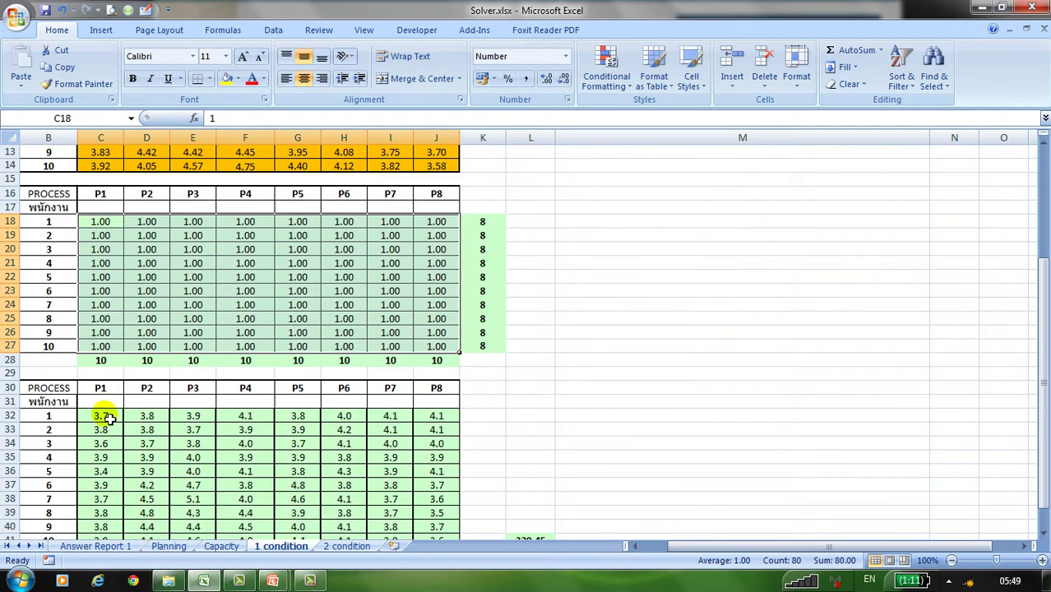
pyautogui.click(110, 418)
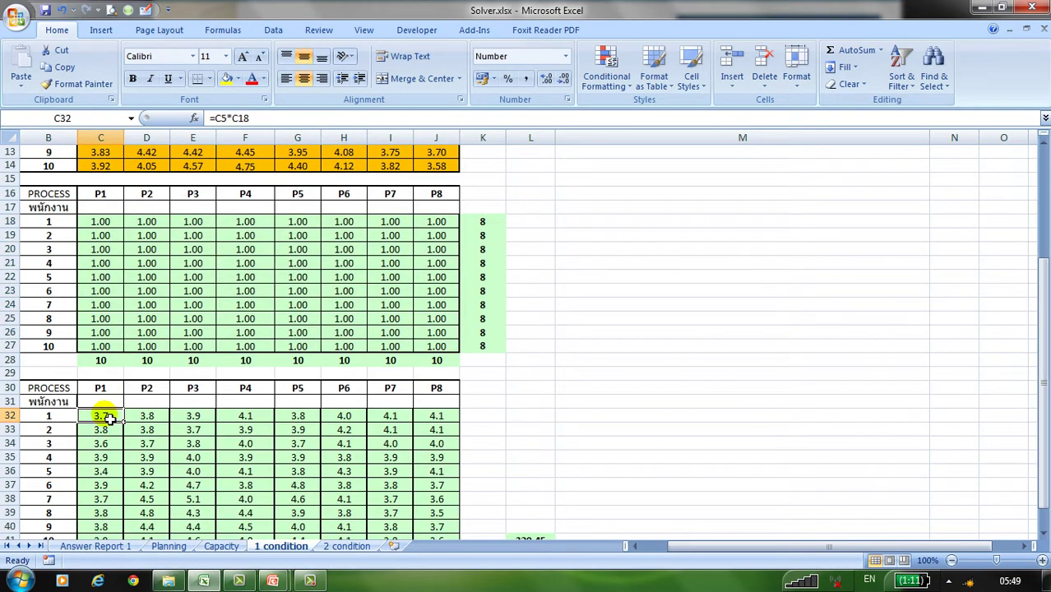
# Show the resulting-hours range C32:J41 with two decimal places
pyautogui.moveTo(110, 418); pyautogui.dragTo(453, 514)
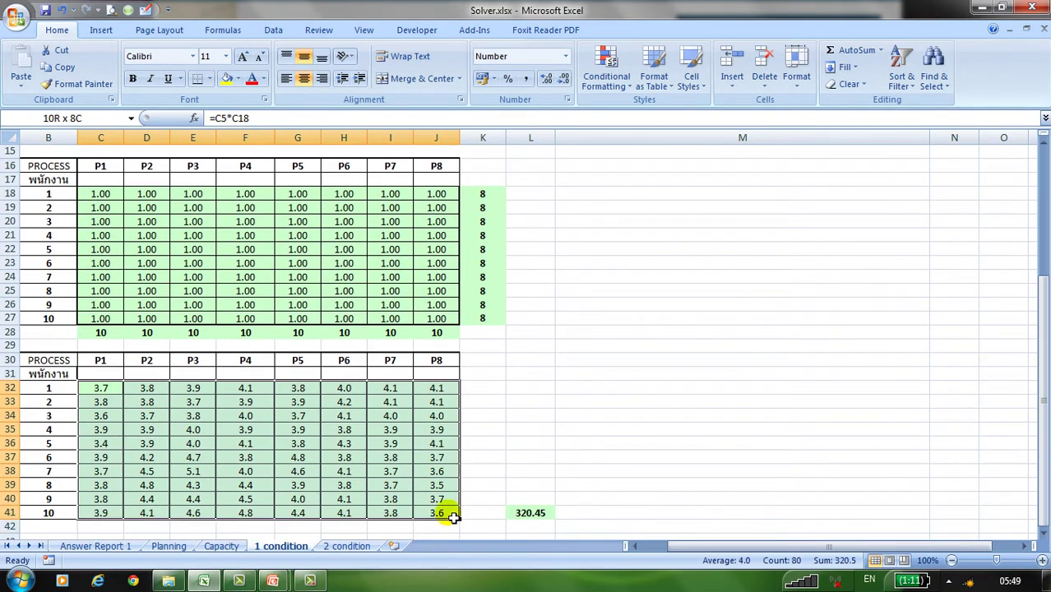
pyautogui.click(547, 77)
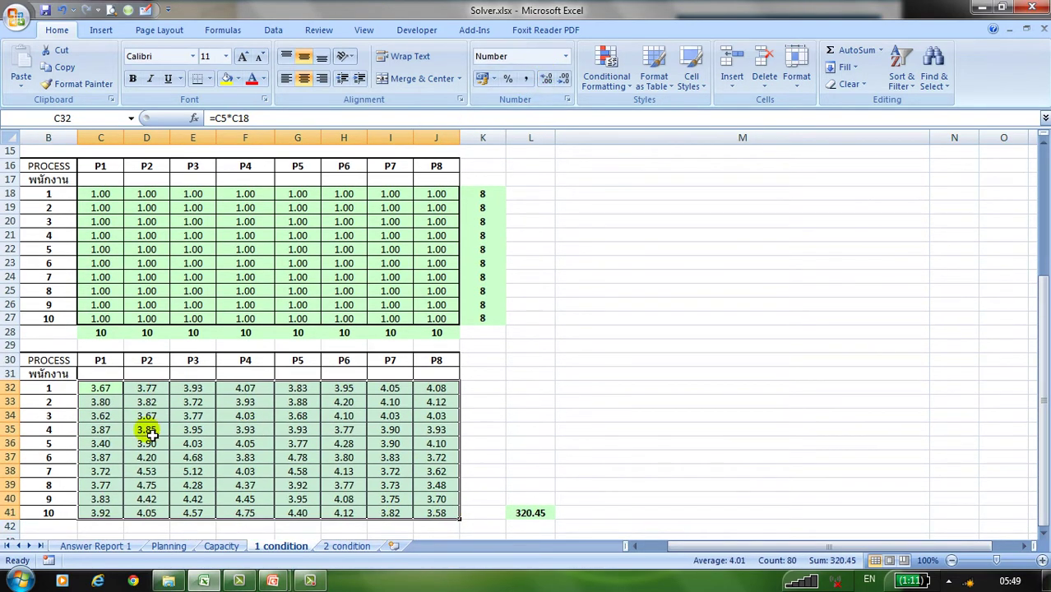
# Compare the working-time table and assignment range C18:J27 with the resulting hours, and inspect the total formula in L41
pyautogui.scroll(4, 151, 436)
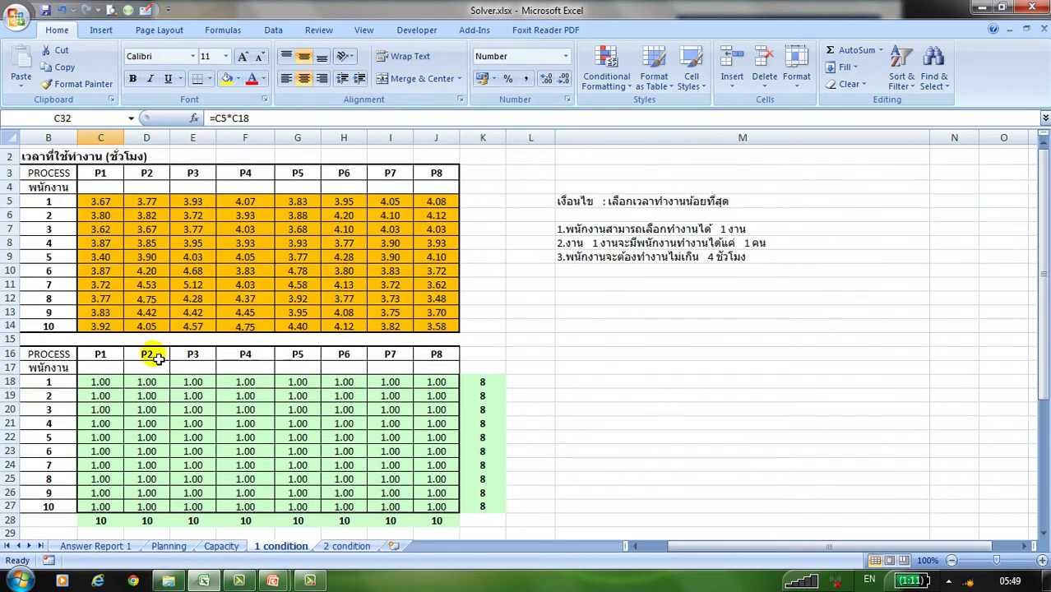
pyautogui.click(111, 382)
pyautogui.click(114, 204)
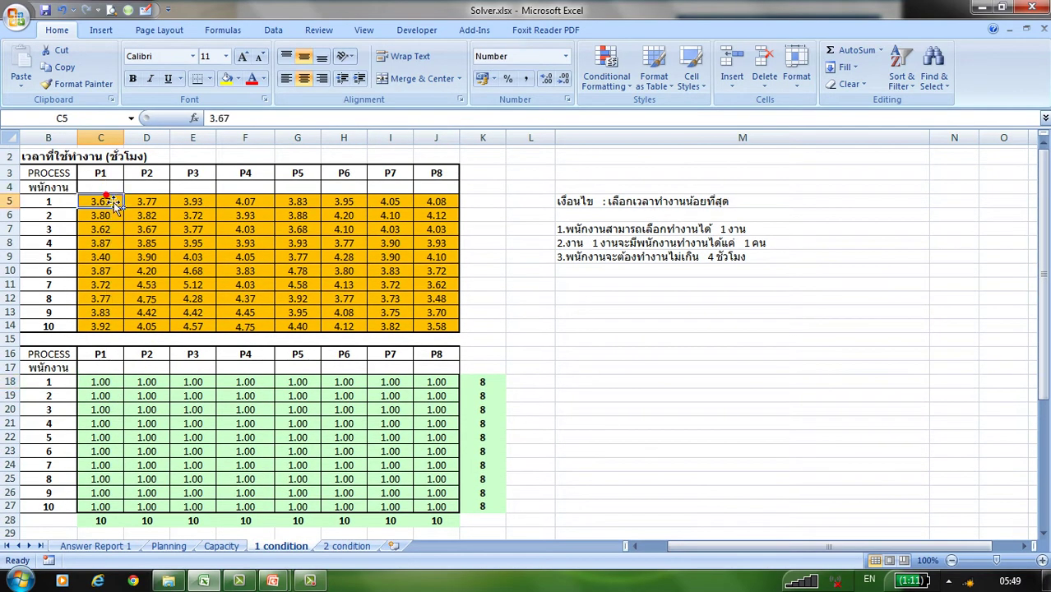
pyautogui.moveTo(106, 202); pyautogui.dragTo(458, 341)
pyautogui.hotkey('ctrl', 'c')
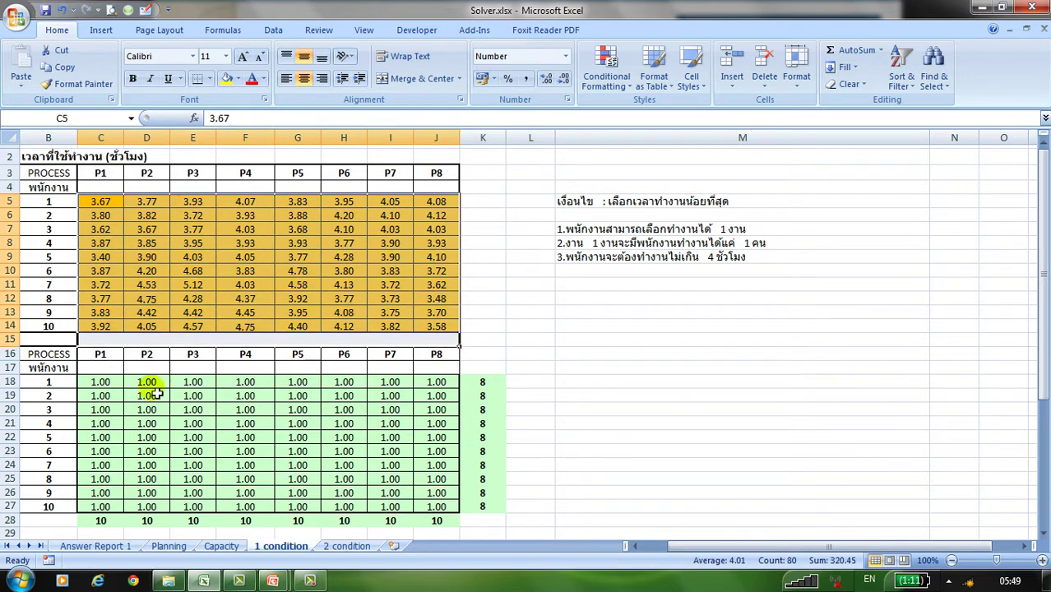
pyautogui.click(110, 204)
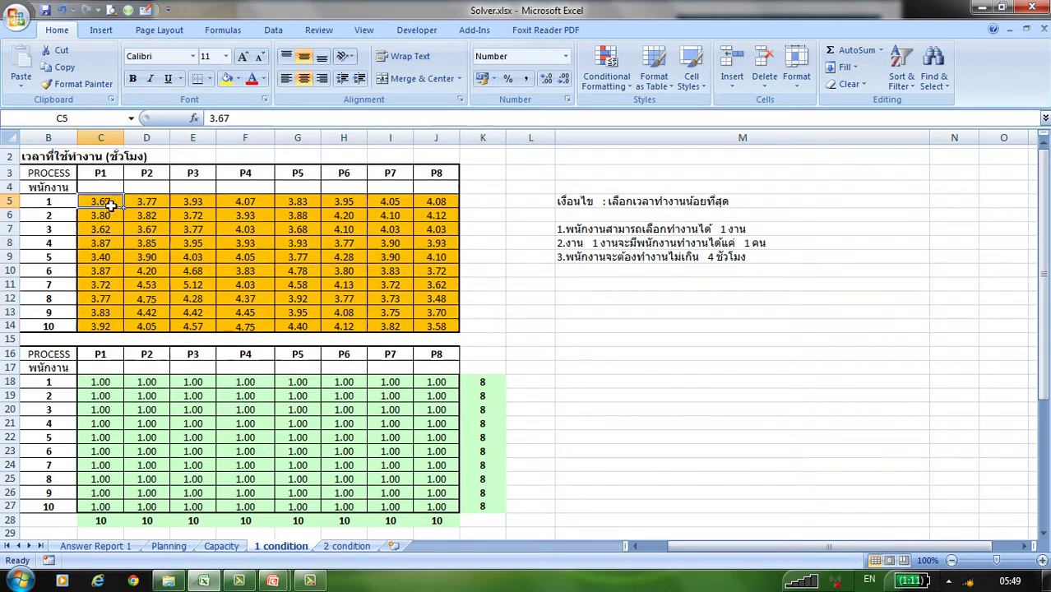
pyautogui.moveTo(100, 383); pyautogui.dragTo(437, 507)
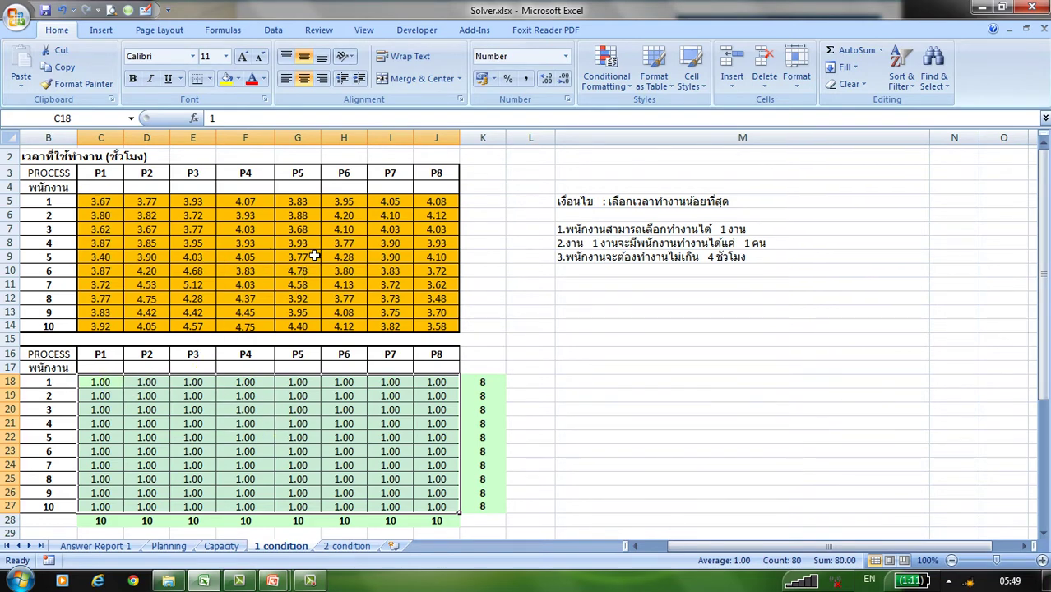
pyautogui.scroll(-3, 315, 257)
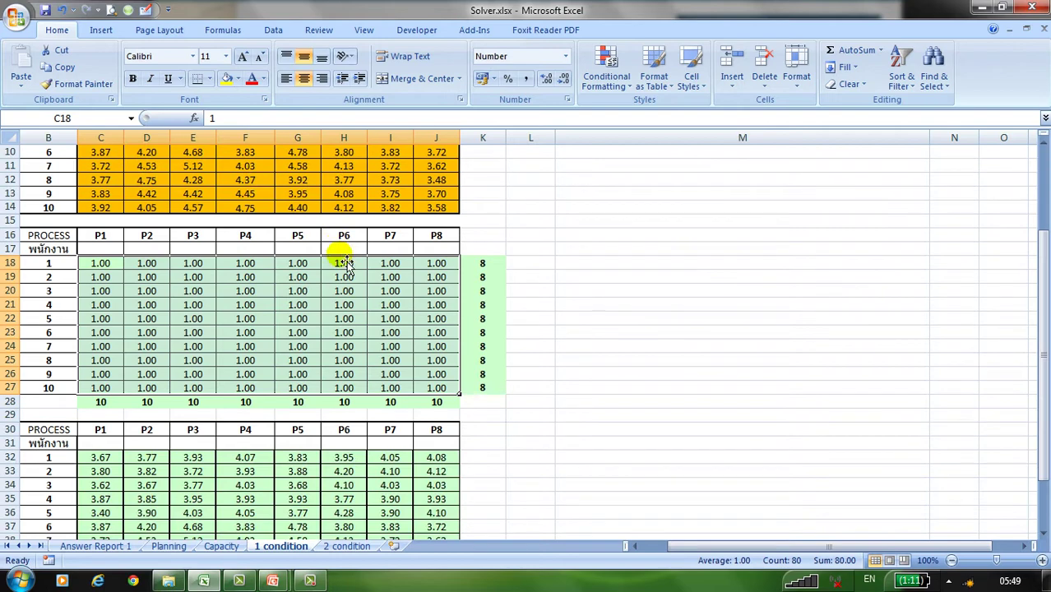
pyautogui.scroll(2, 330, 243)
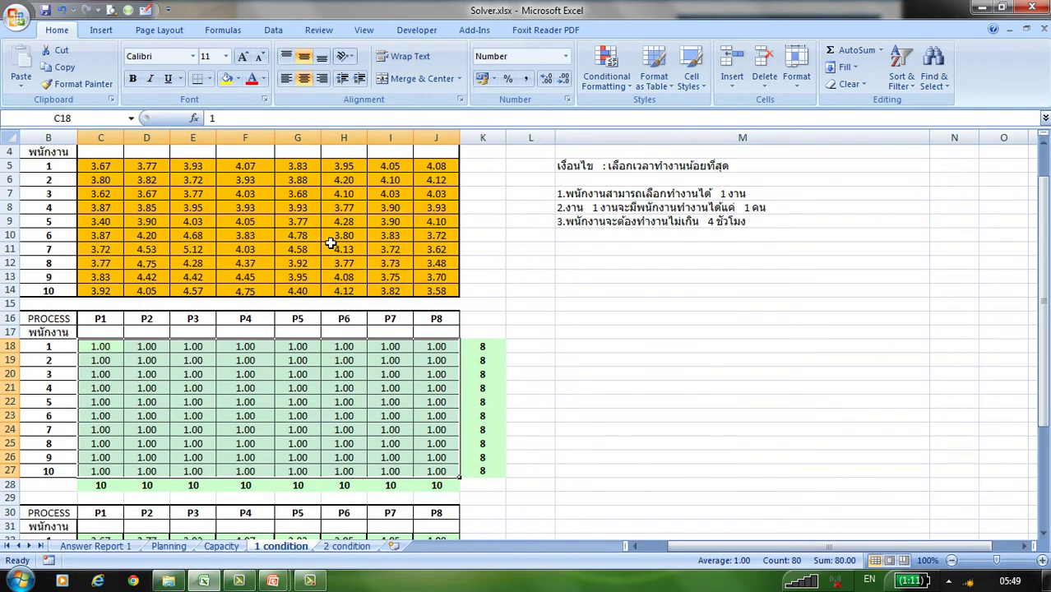
pyautogui.scroll(1, 400, 233)
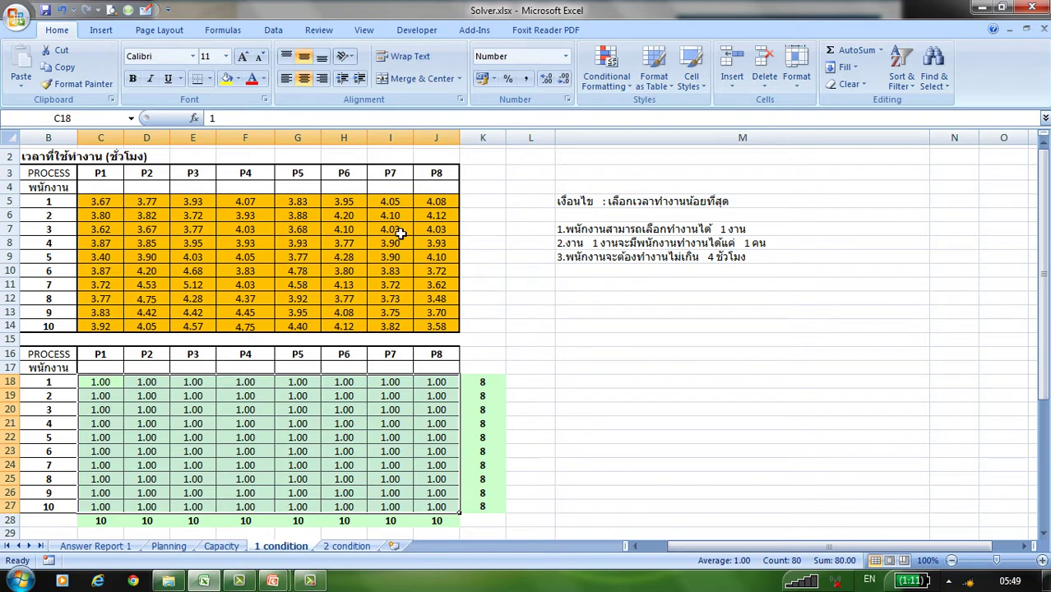
pyautogui.scroll(-5, 399, 235)
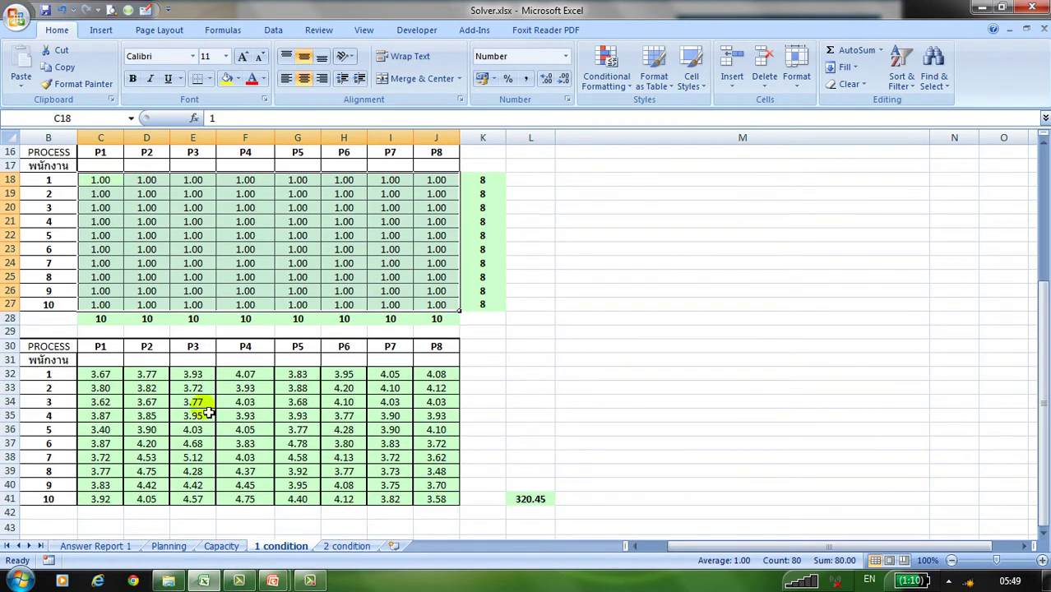
pyautogui.click(549, 498)
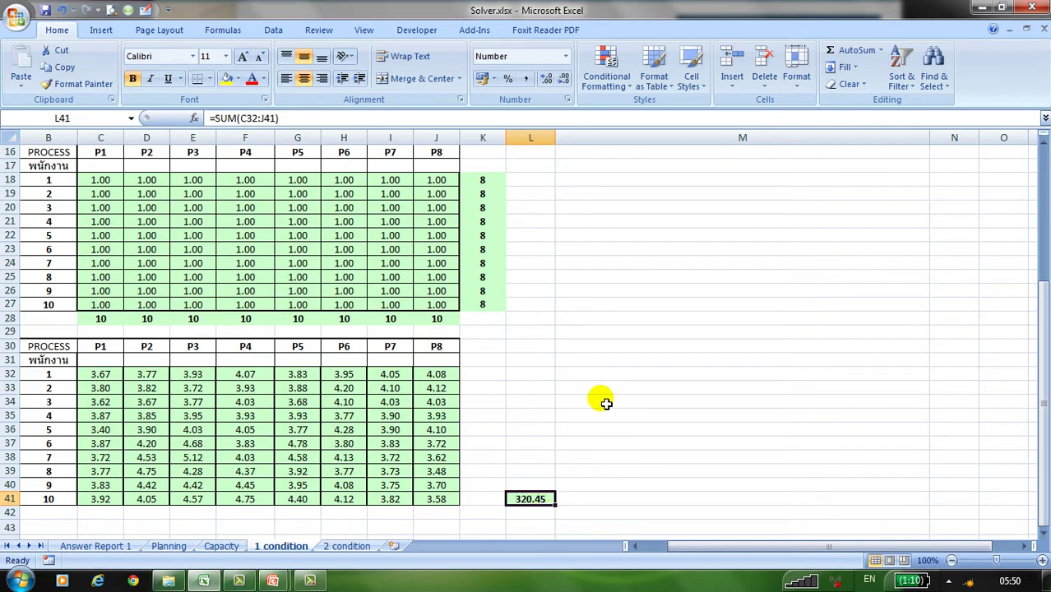
# Open the Solver parameters and reposition the dialog so the three listed conditions can be read beside it
pyautogui.scroll(5, 659, 358)
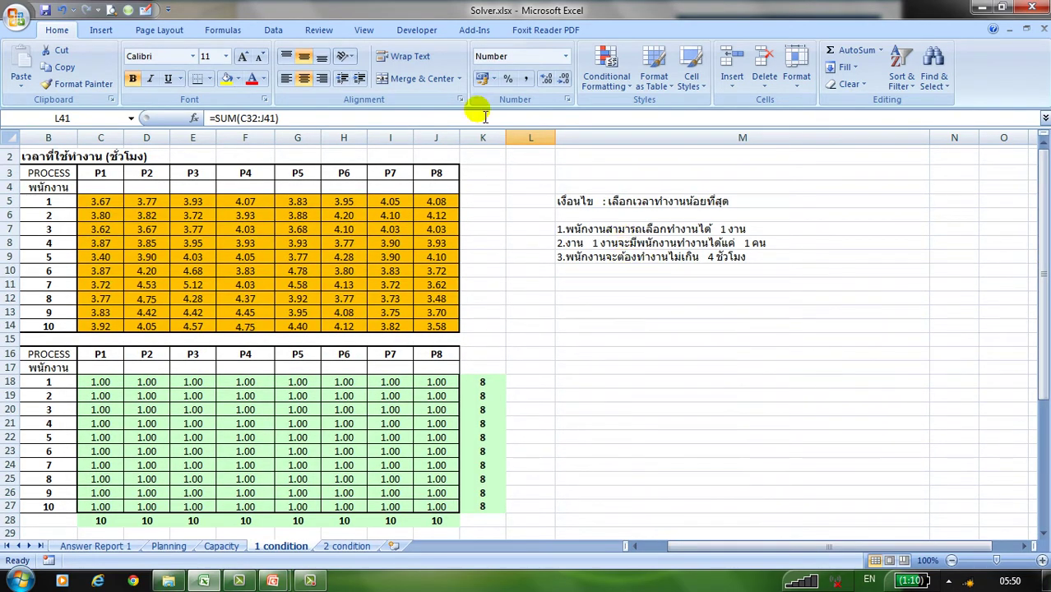
pyautogui.click(272, 31)
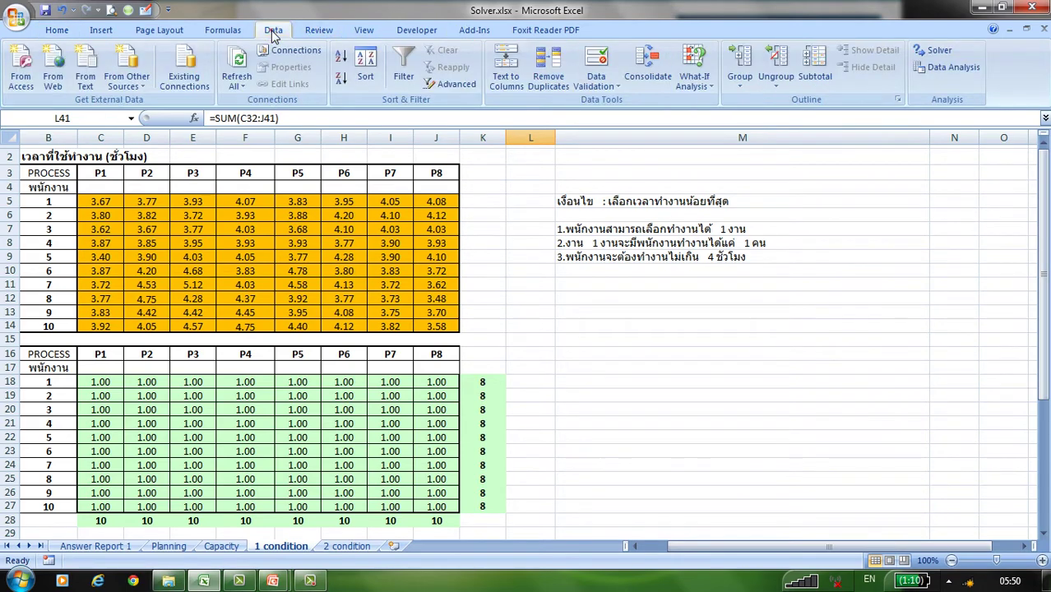
pyautogui.click(941, 52)
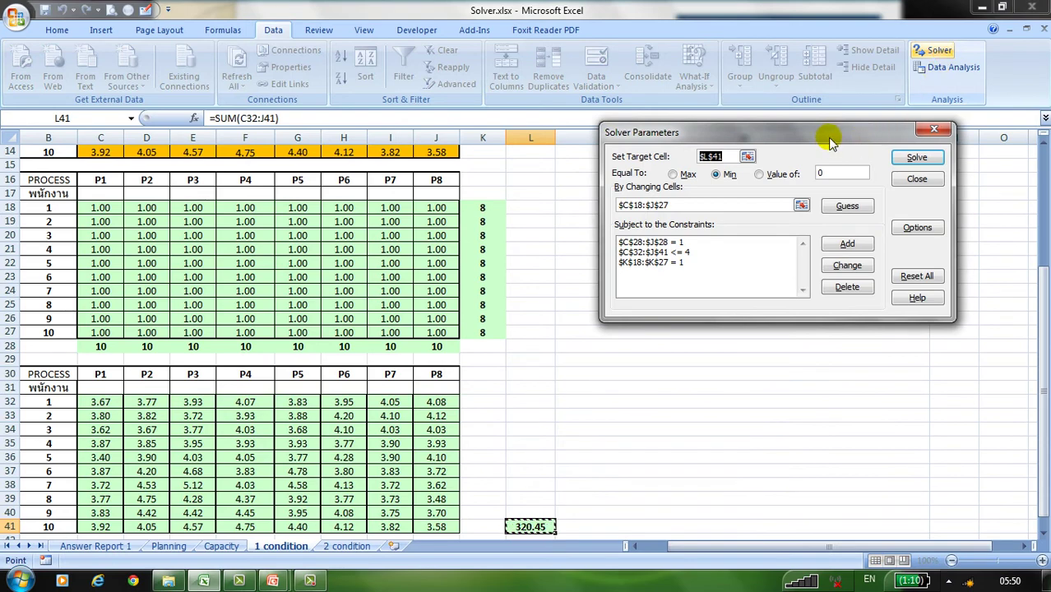
pyautogui.moveTo(1044, 298); pyautogui.dragTo(1043, 288)
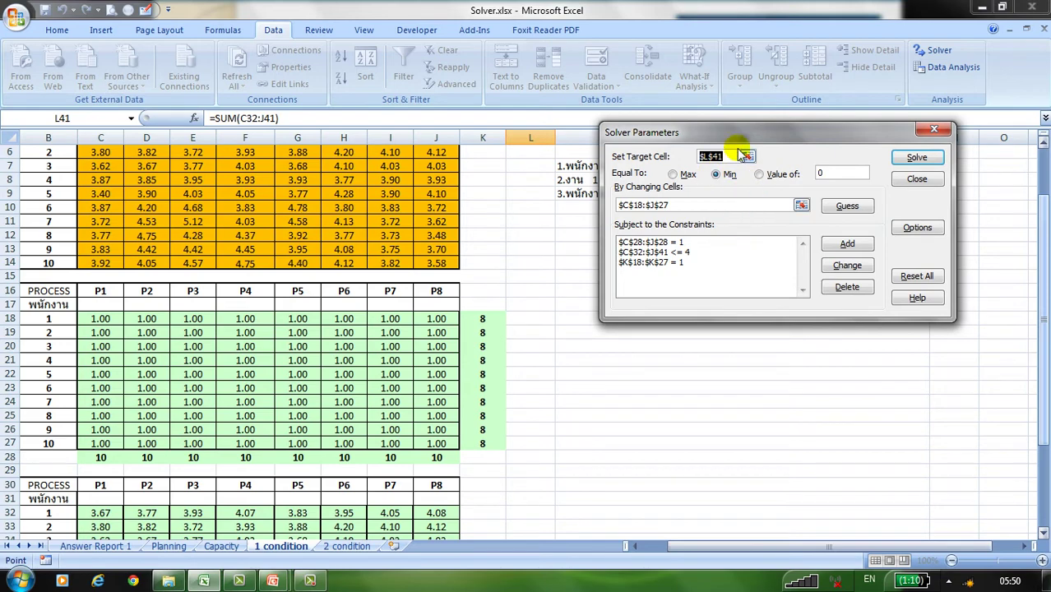
pyautogui.moveTo(757, 139); pyautogui.dragTo(752, 259)
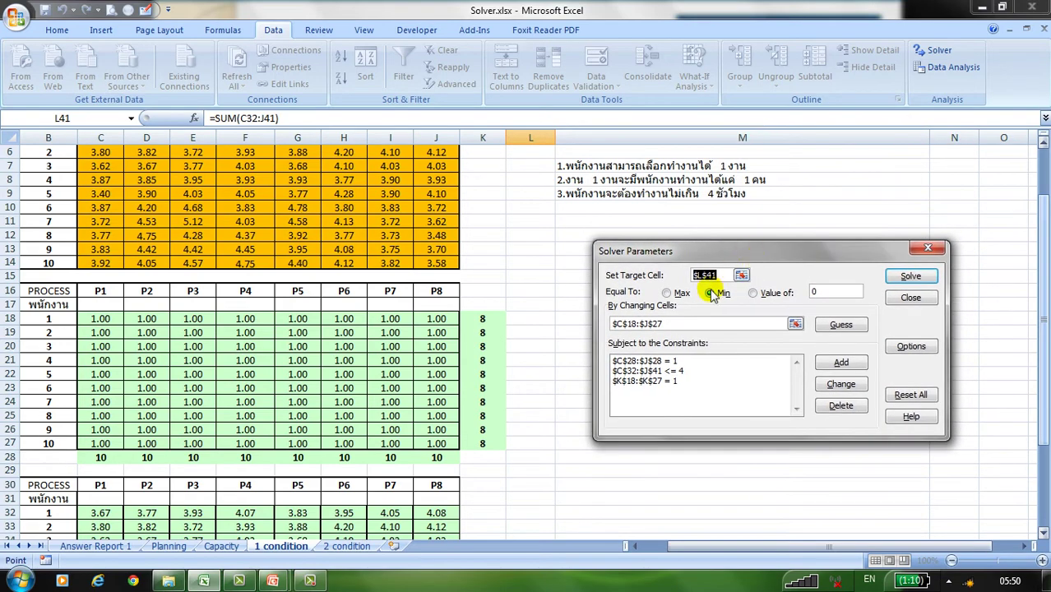
pyautogui.moveTo(1044, 261); pyautogui.dragTo(1045, 274)
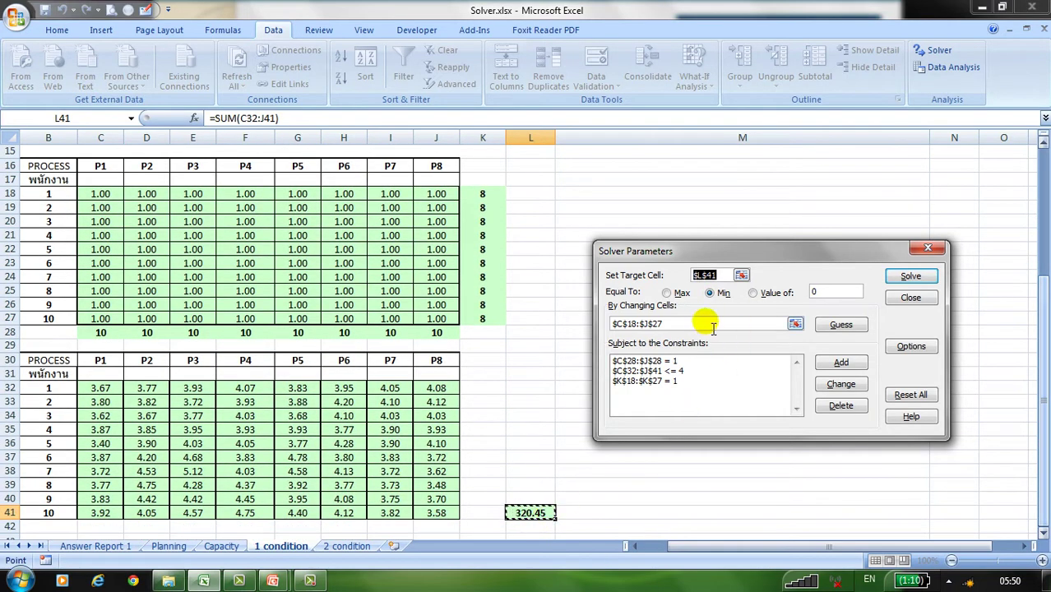
# Clear the Solver target cell and set it to the total hours in L41
pyautogui.click(723, 275)
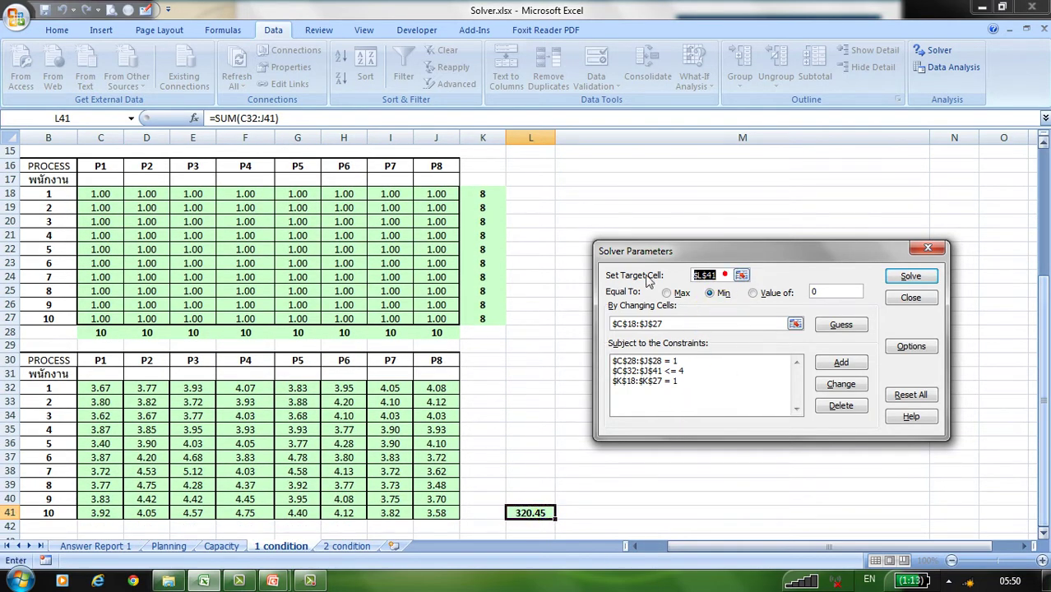
pyautogui.press('BackSpace')
pyautogui.press('BackSpace')
pyautogui.press('BackSpace')
pyautogui.press('BackSpace')
pyautogui.press('BackSpace')
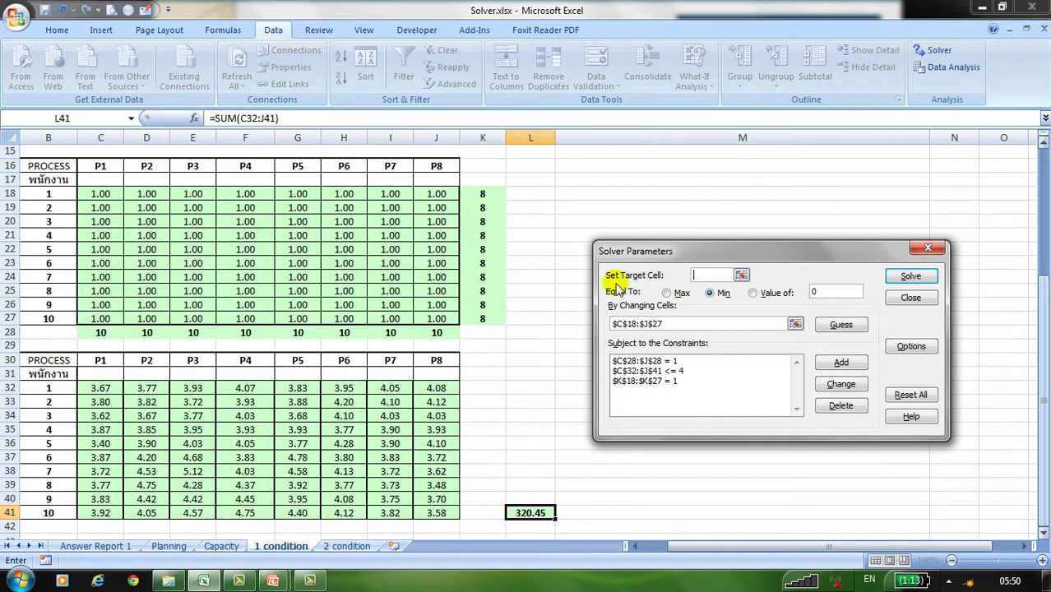
pyautogui.click(527, 513)
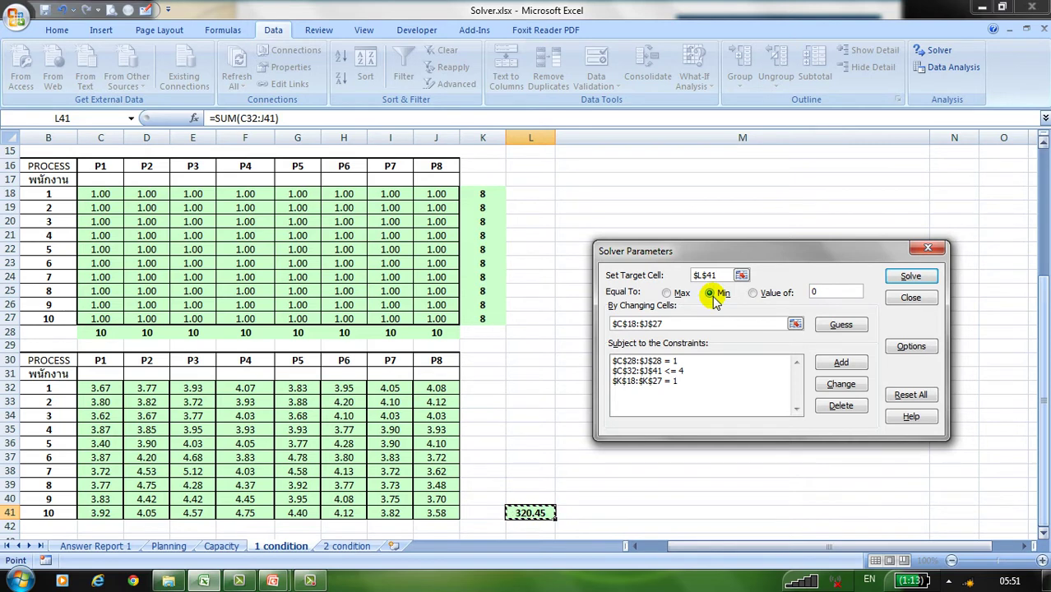
pyautogui.press('Return')
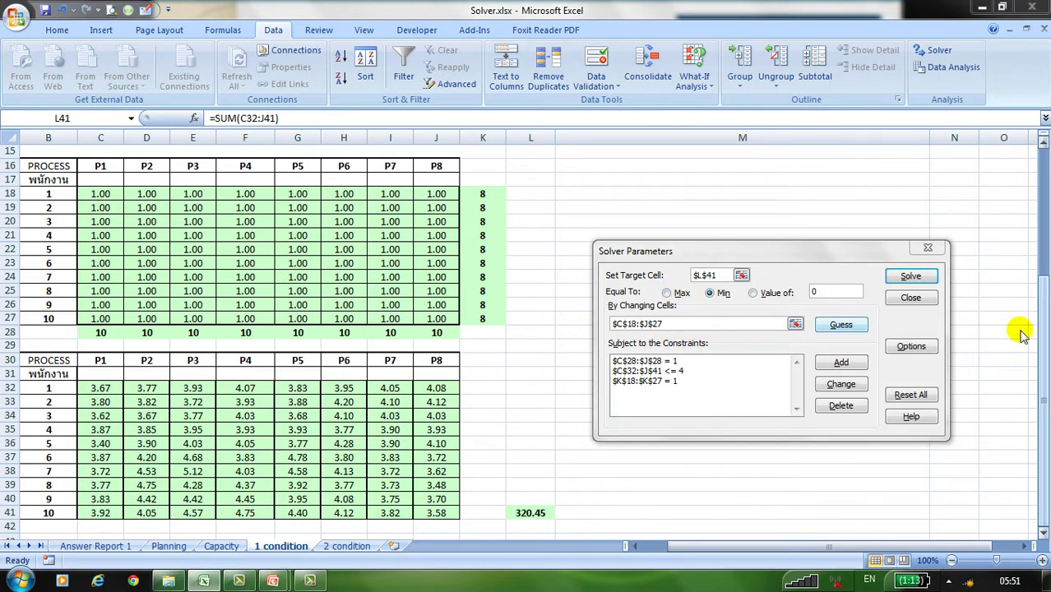
# Set the Solver changing cells to the assignment range C18:J27
pyautogui.click(1041, 345)
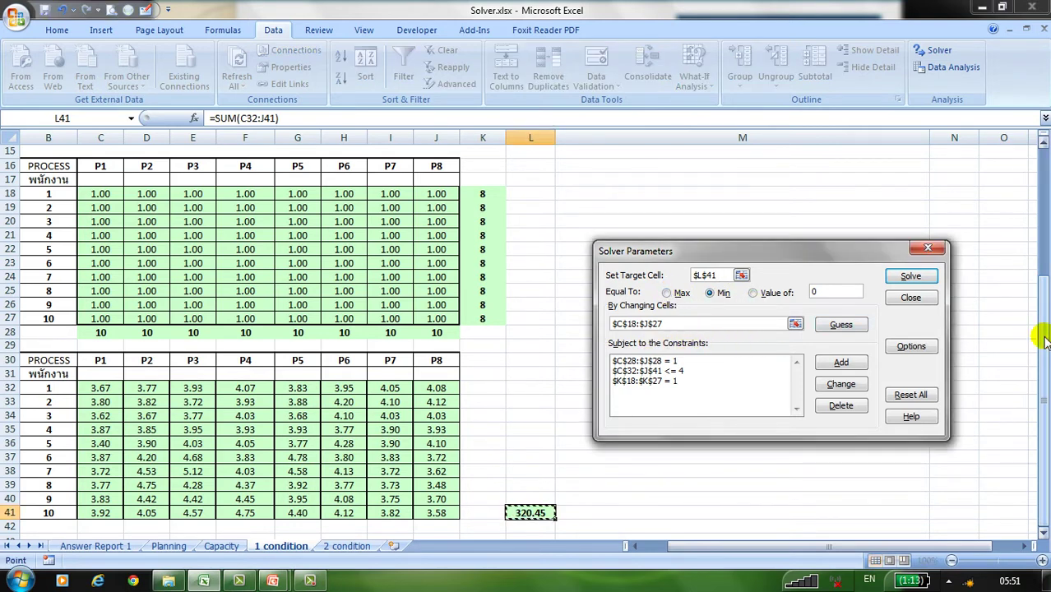
pyautogui.click(676, 323)
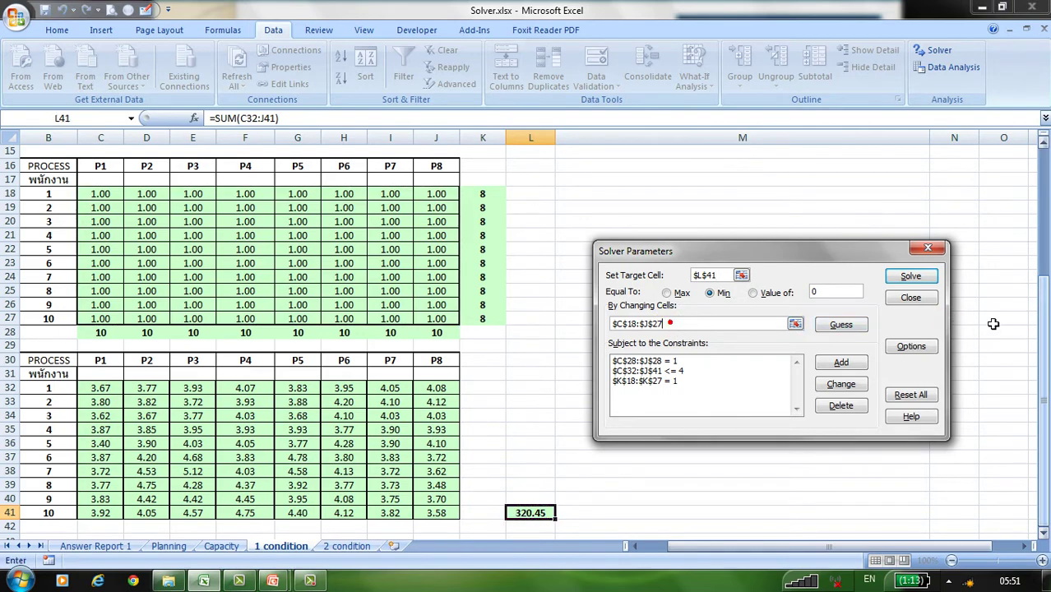
pyautogui.moveTo(1041, 359); pyautogui.dragTo(1041, 268)
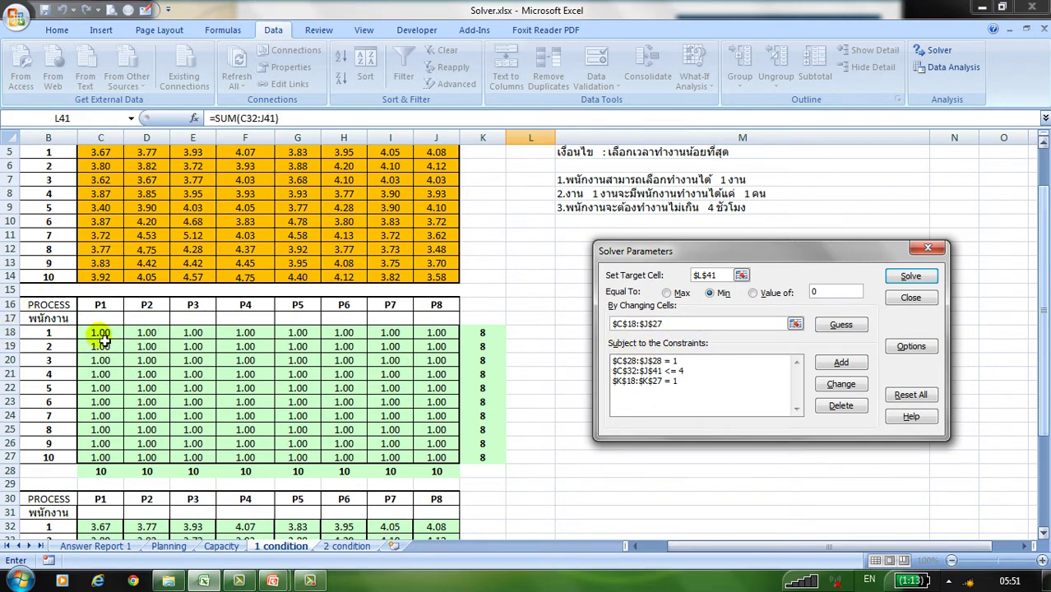
pyautogui.moveTo(98, 334); pyautogui.dragTo(436, 460)
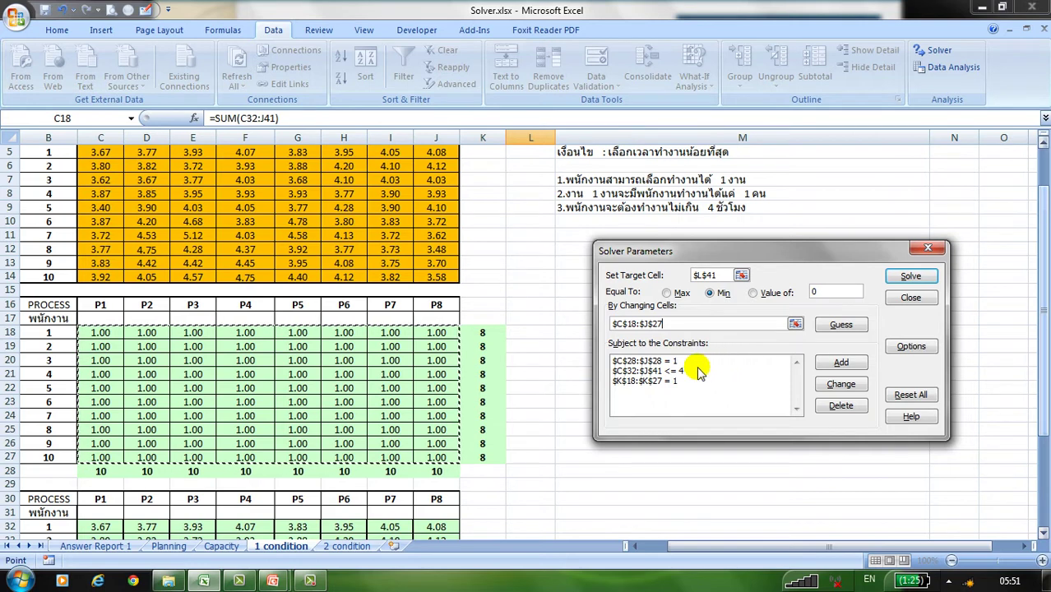
# Delete the three Solver constraints C28:J28 = 1, C32:J41 <= 4 and K18:K27 = 1
pyautogui.click(655, 362)
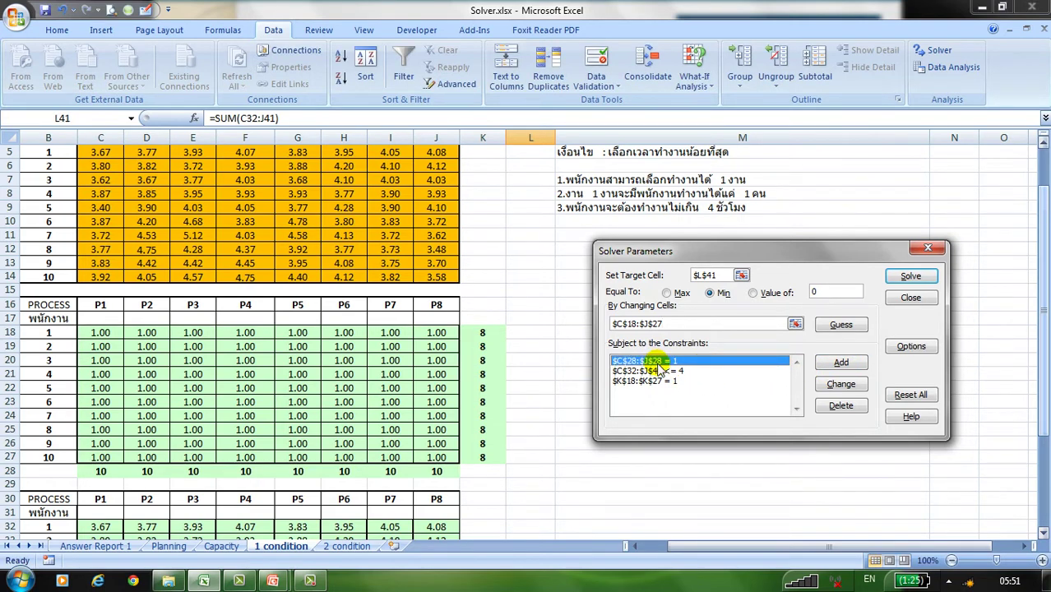
pyautogui.click(666, 372)
pyautogui.click(668, 383)
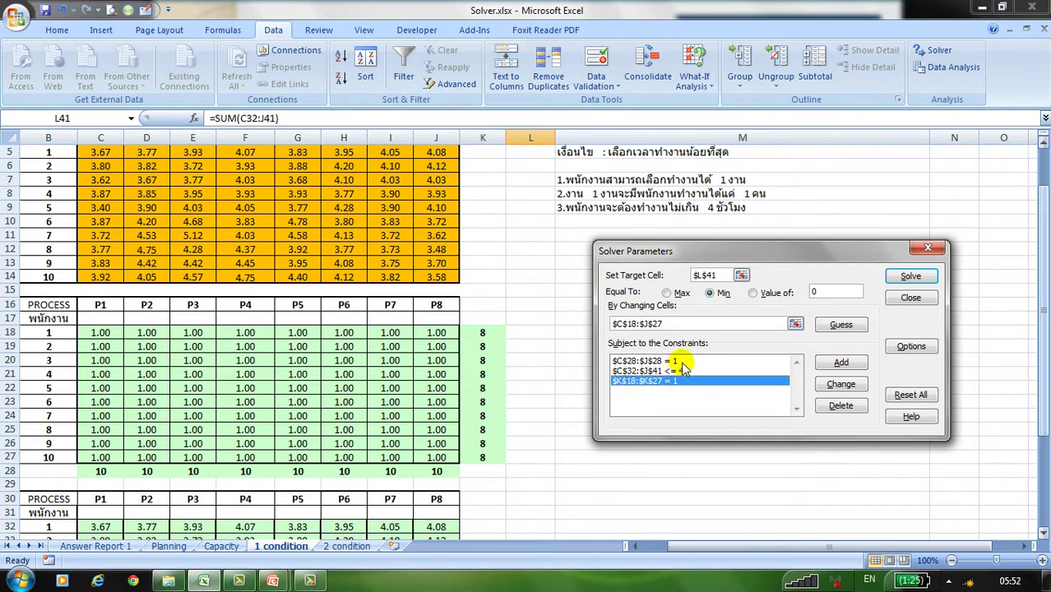
pyautogui.click(682, 362)
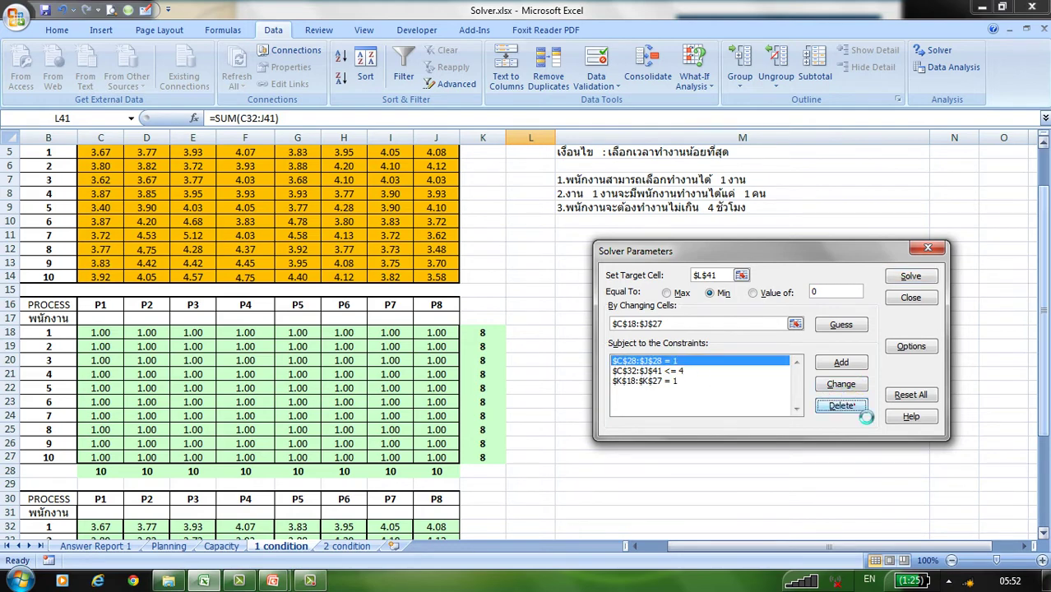
pyautogui.click(840, 405)
pyautogui.click(841, 405)
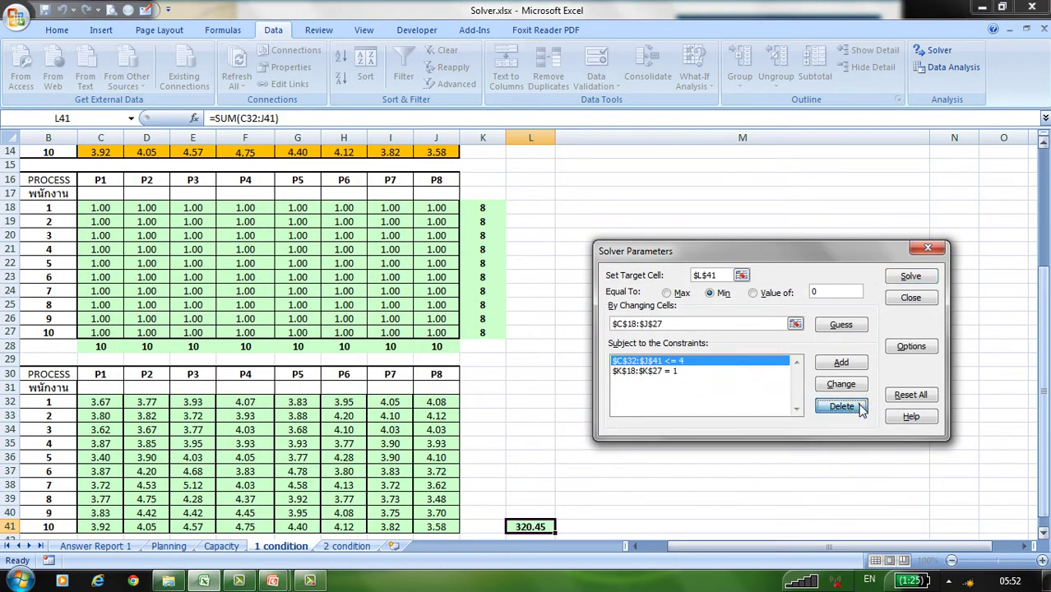
pyautogui.click(681, 362)
pyautogui.click(841, 407)
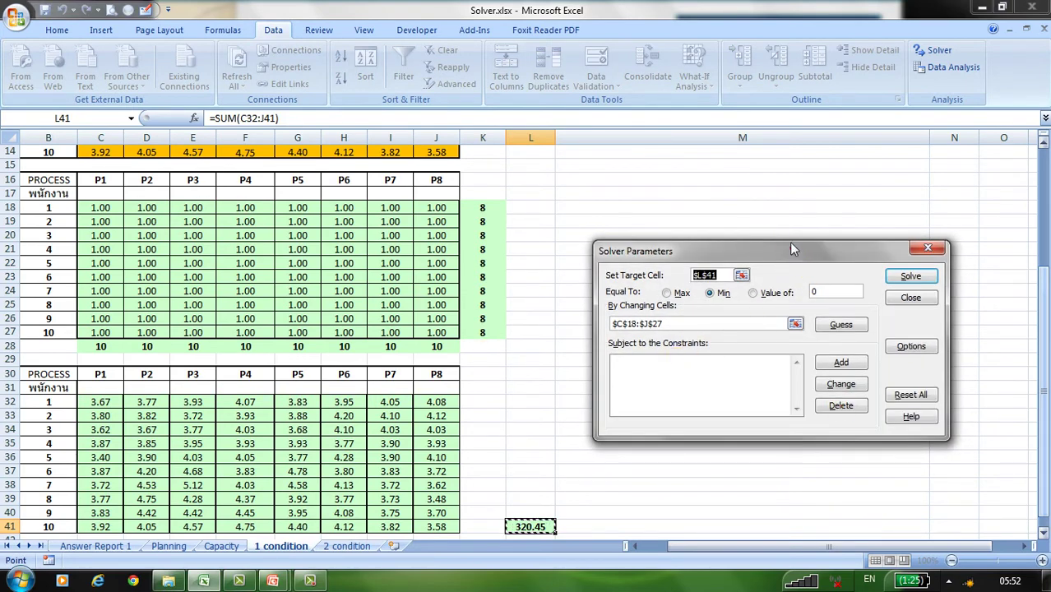
pyautogui.moveTo(791, 246); pyautogui.dragTo(783, 186)
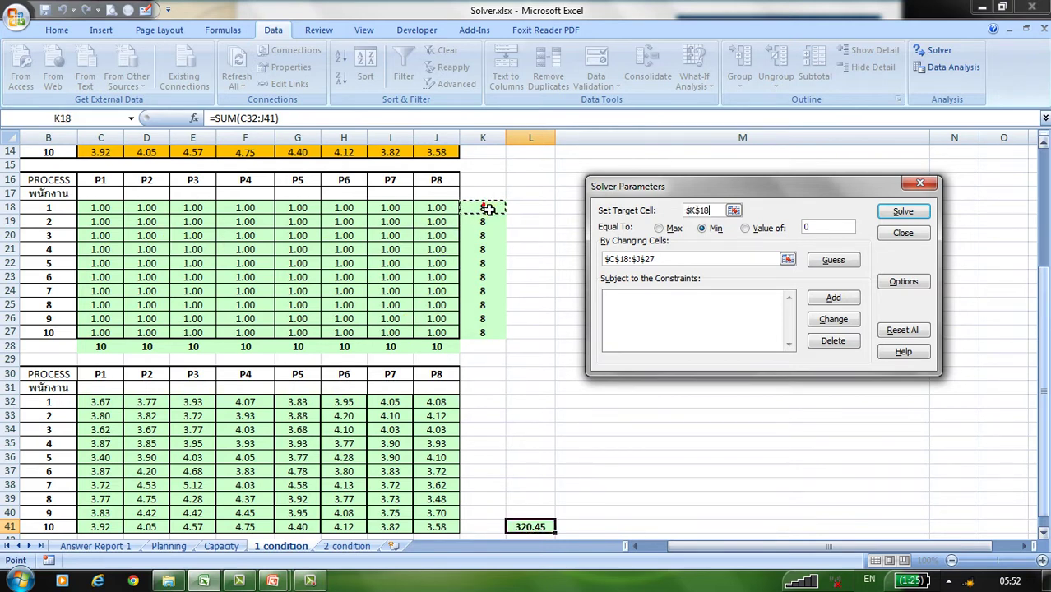
pyautogui.moveTo(485, 207); pyautogui.dragTo(489, 332)
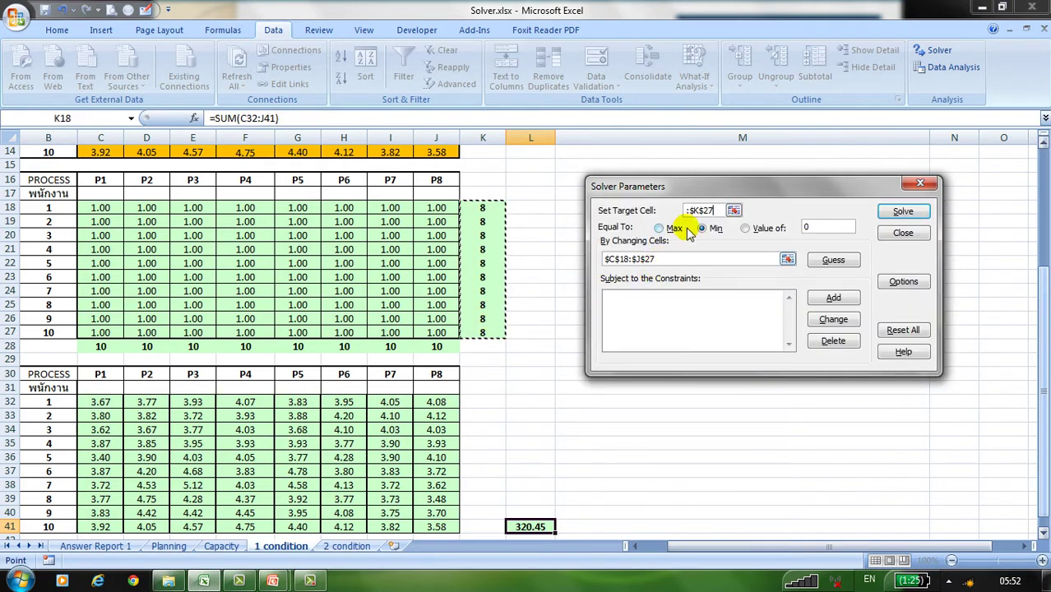
pyautogui.moveTo(727, 211); pyautogui.dragTo(633, 204)
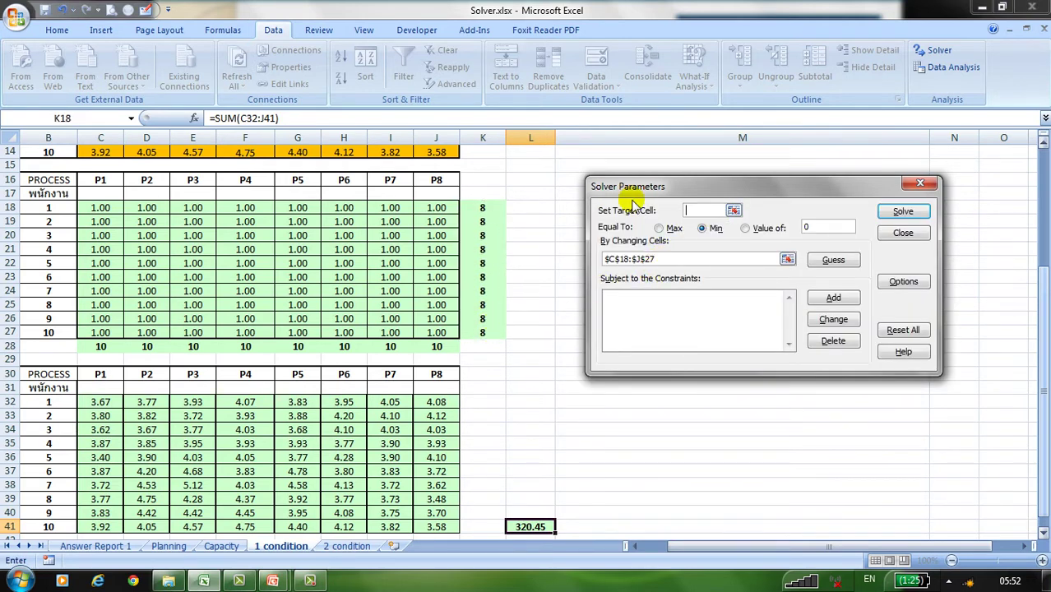
pyautogui.click(535, 527)
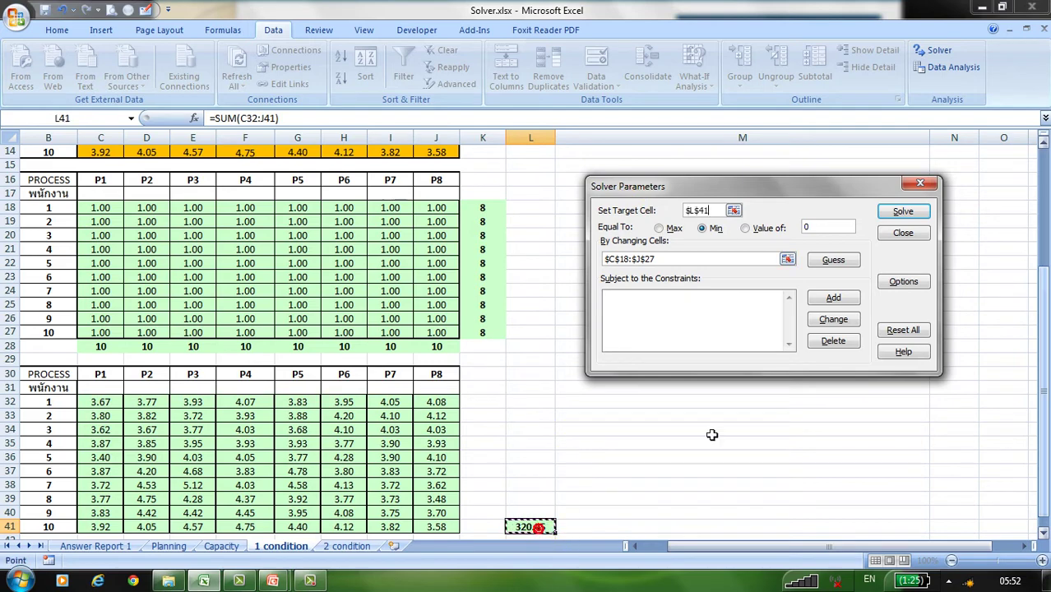
# Add a Solver constraint requiring the employee totals K18:K27 to be <= 1
pyautogui.click(833, 297)
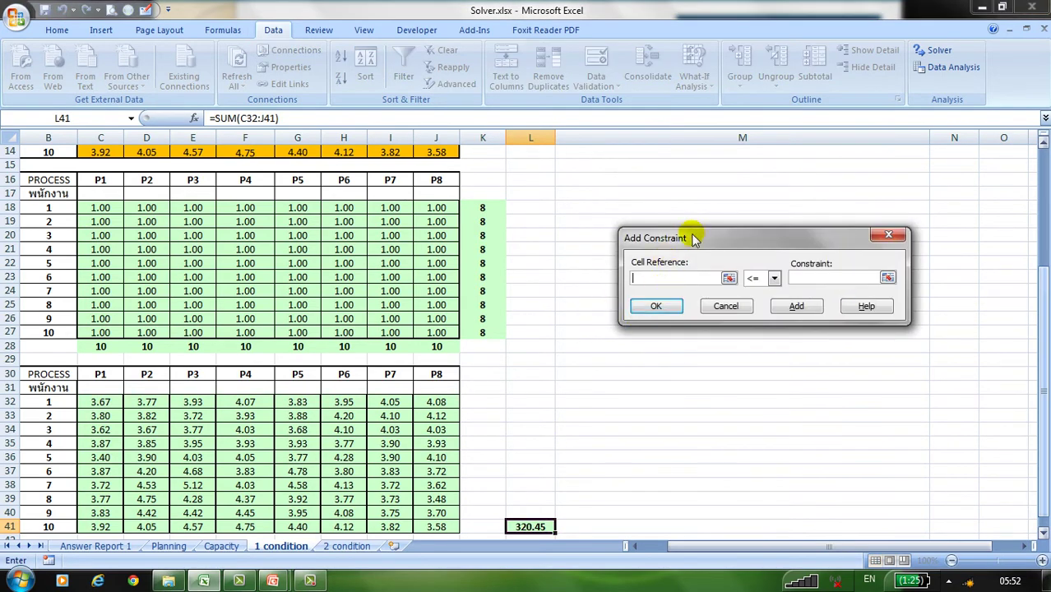
pyautogui.moveTo(693, 238); pyautogui.dragTo(680, 176)
pyautogui.moveTo(483, 208); pyautogui.dragTo(496, 333)
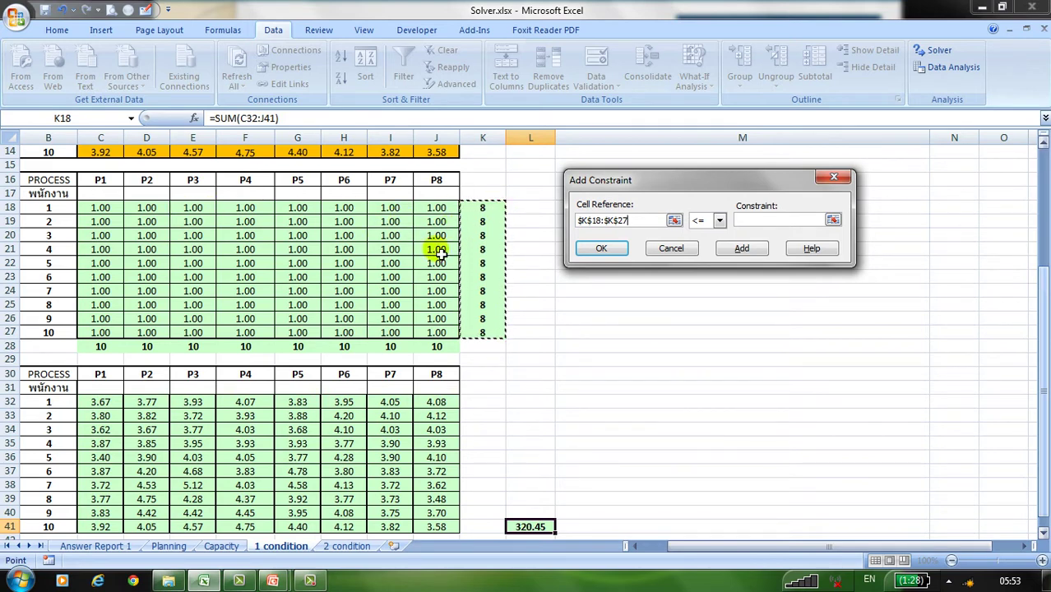
pyautogui.click(760, 225)
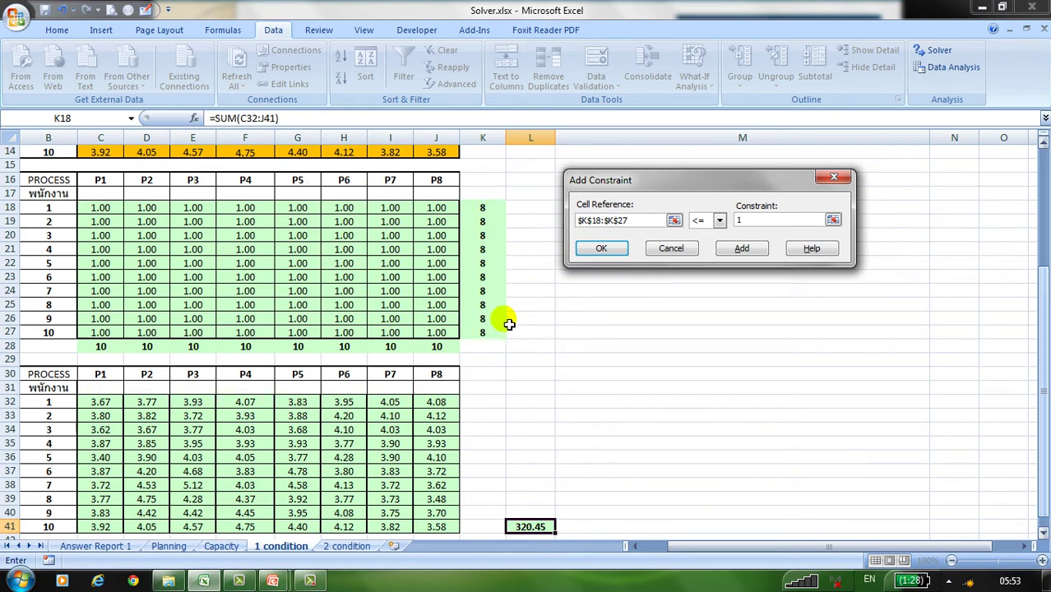
pyautogui.click(757, 251)
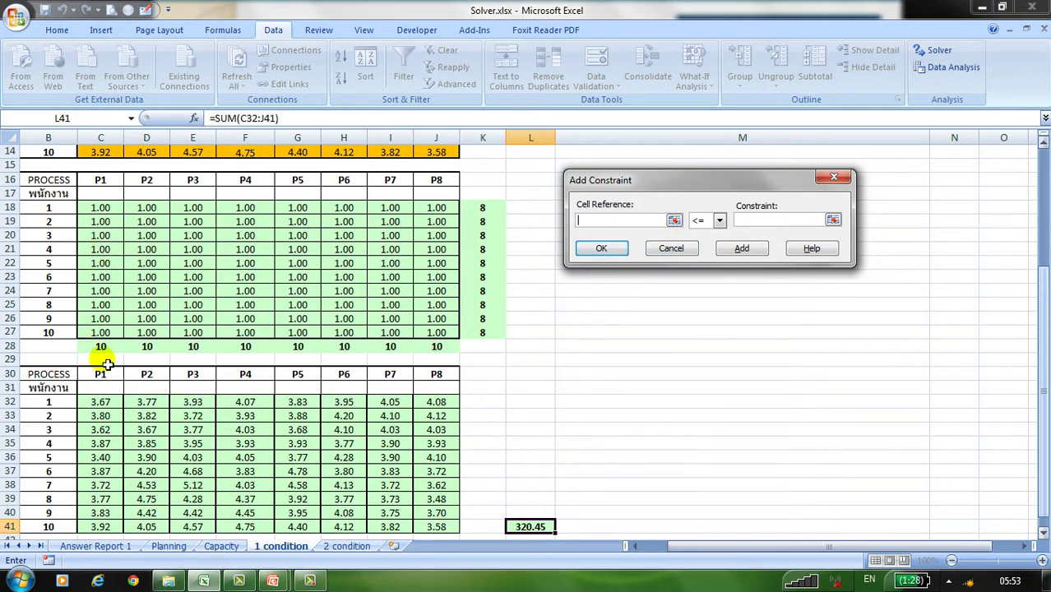
# Add a Solver constraint requiring the process totals C28:J28 to be = 1
pyautogui.moveTo(104, 356); pyautogui.dragTo(429, 357)
pyautogui.click(718, 221)
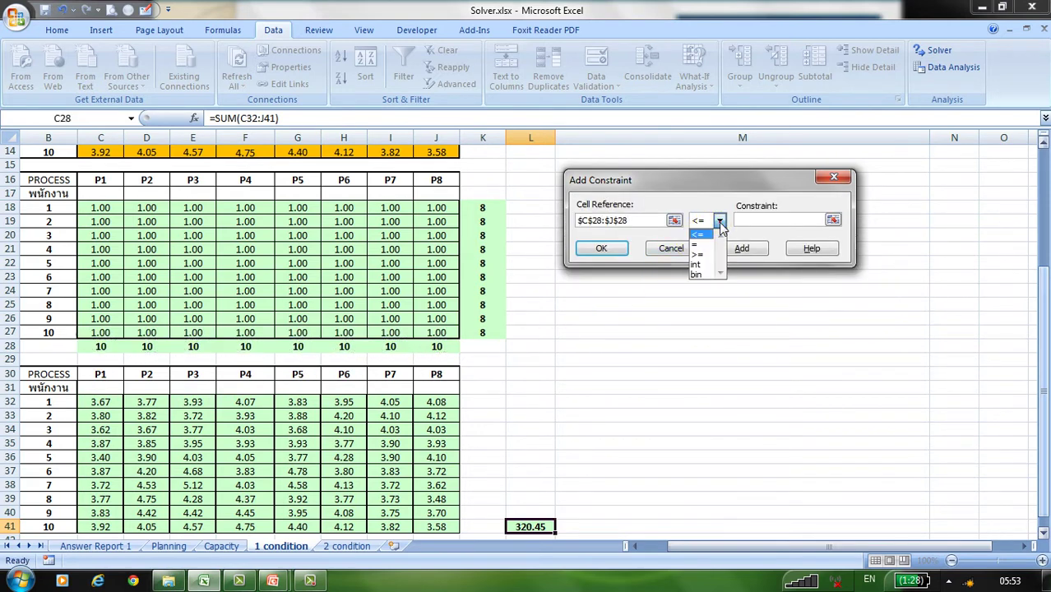
pyautogui.click(703, 245)
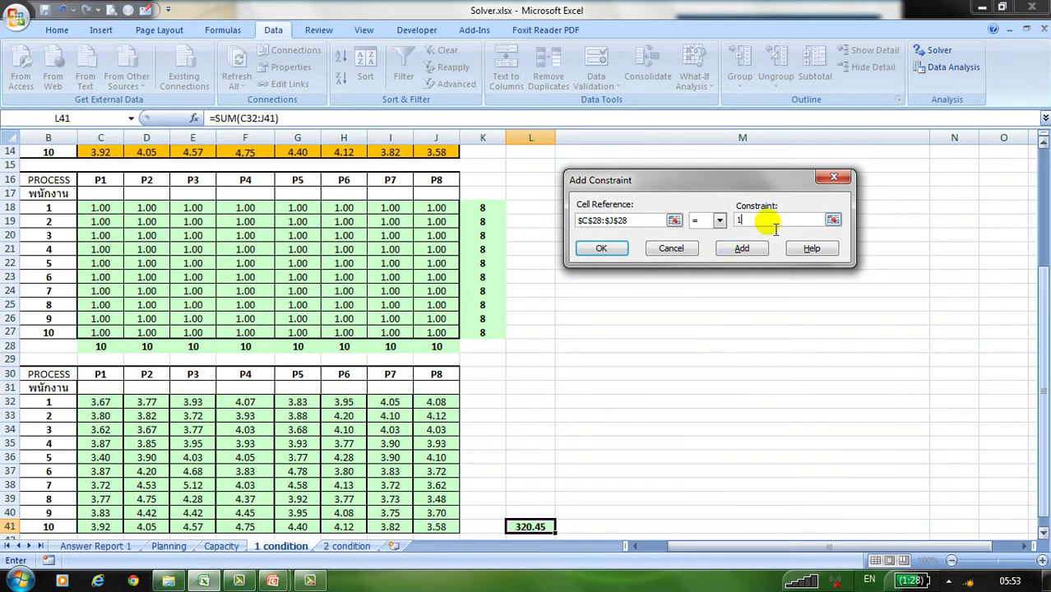
pyautogui.click(720, 222)
pyautogui.click(708, 244)
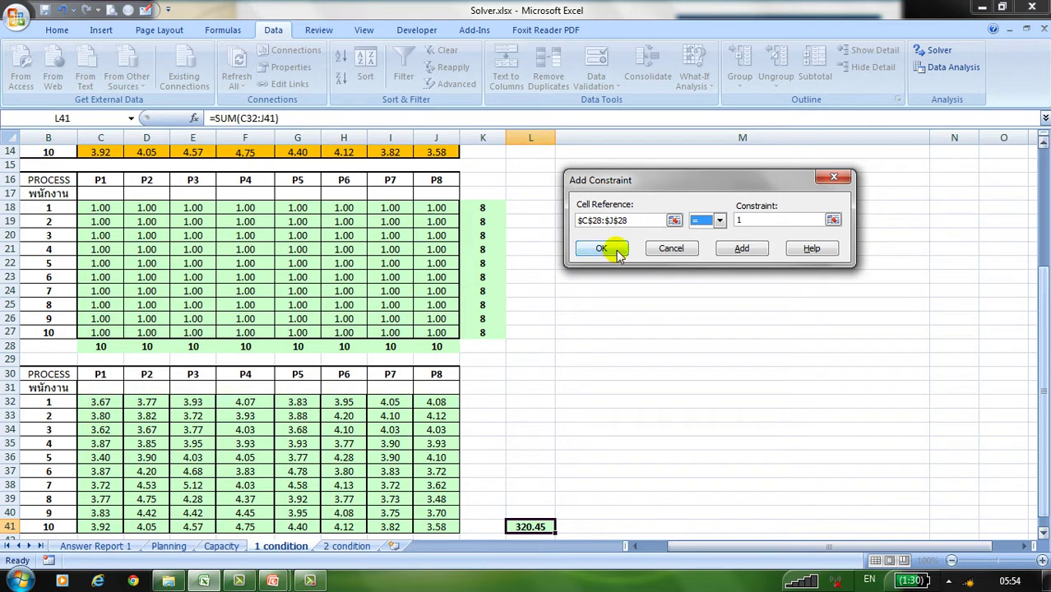
pyautogui.click(742, 249)
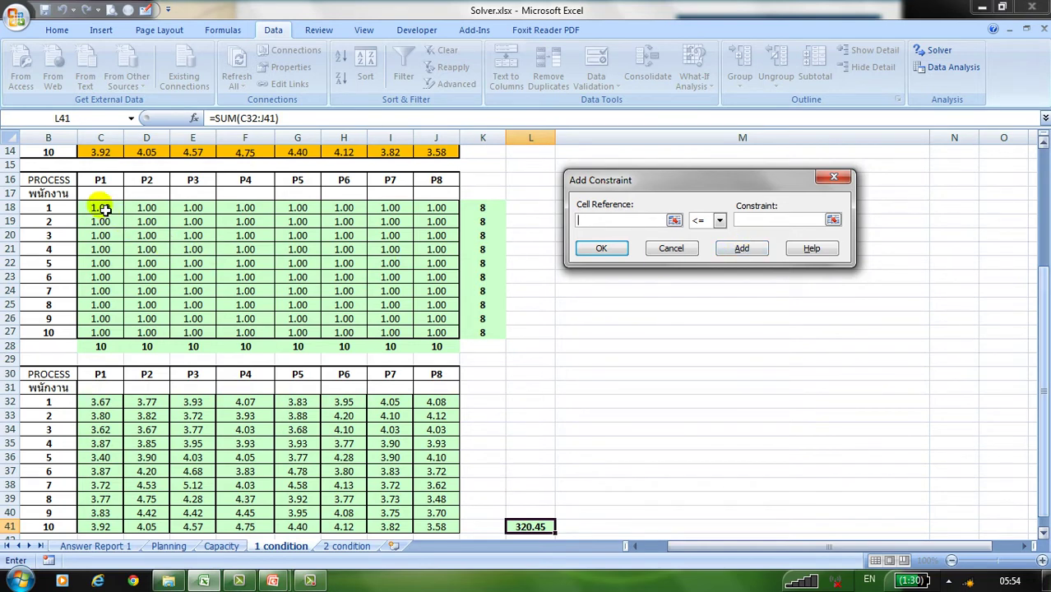
# Constrain the assignment range C18:J27 to binary, and solve the model, keeping the Solver solution
pyautogui.moveTo(104, 209); pyautogui.dragTo(441, 336)
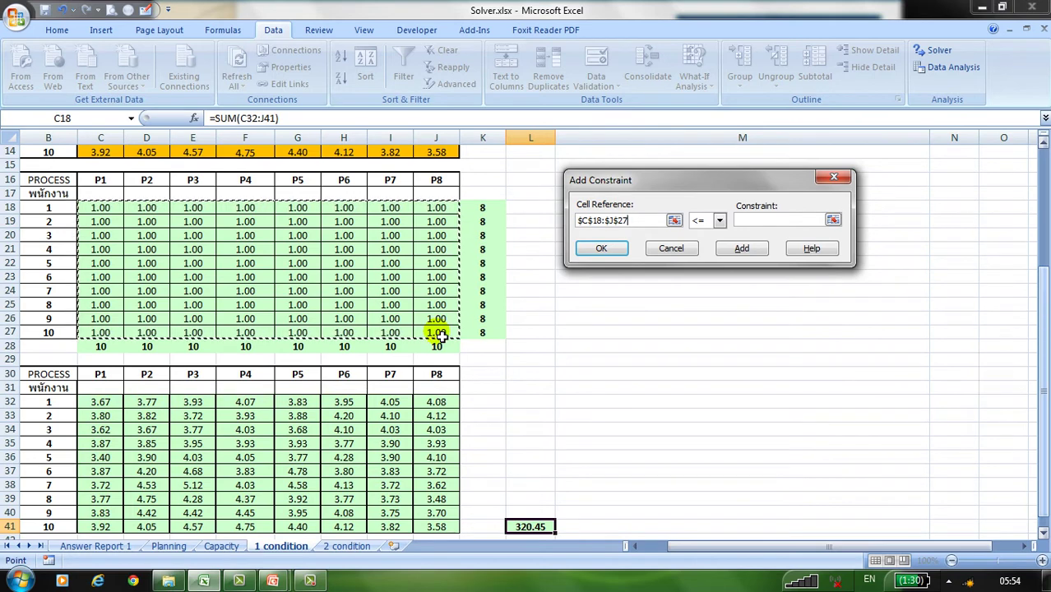
pyautogui.click(719, 219)
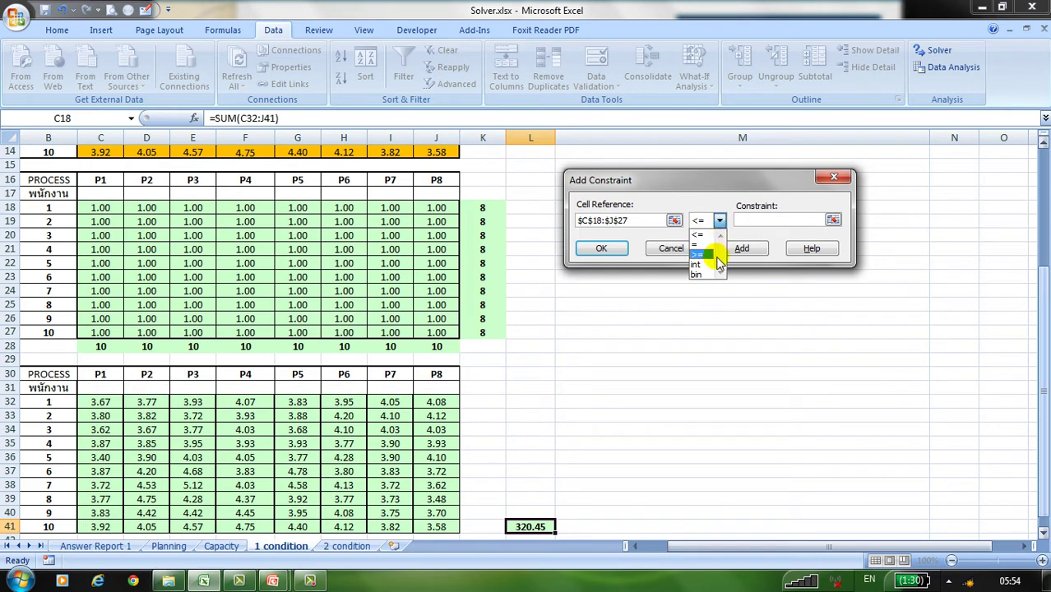
pyautogui.click(701, 275)
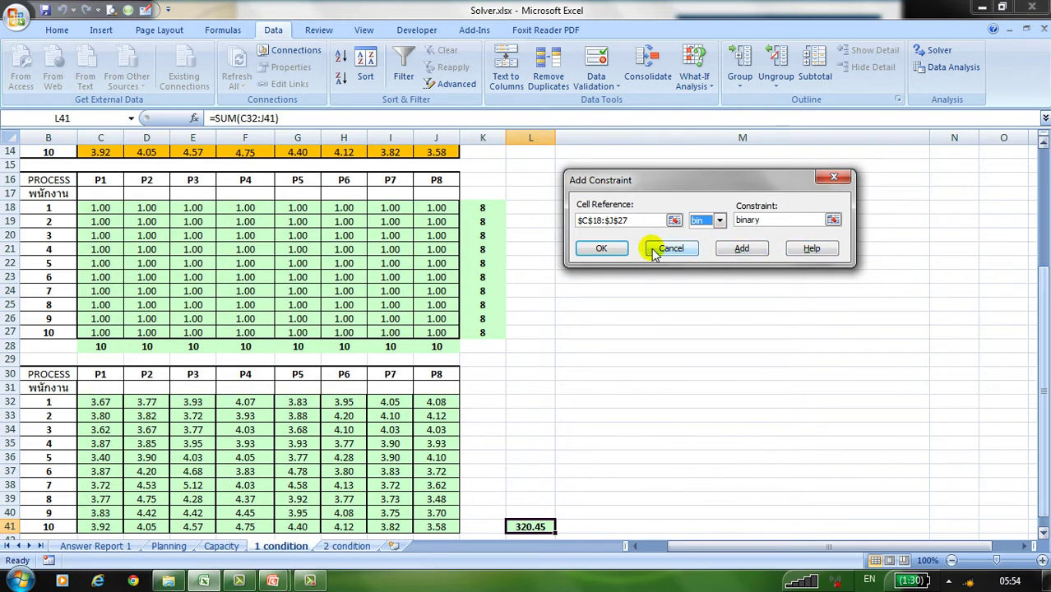
pyautogui.click(603, 250)
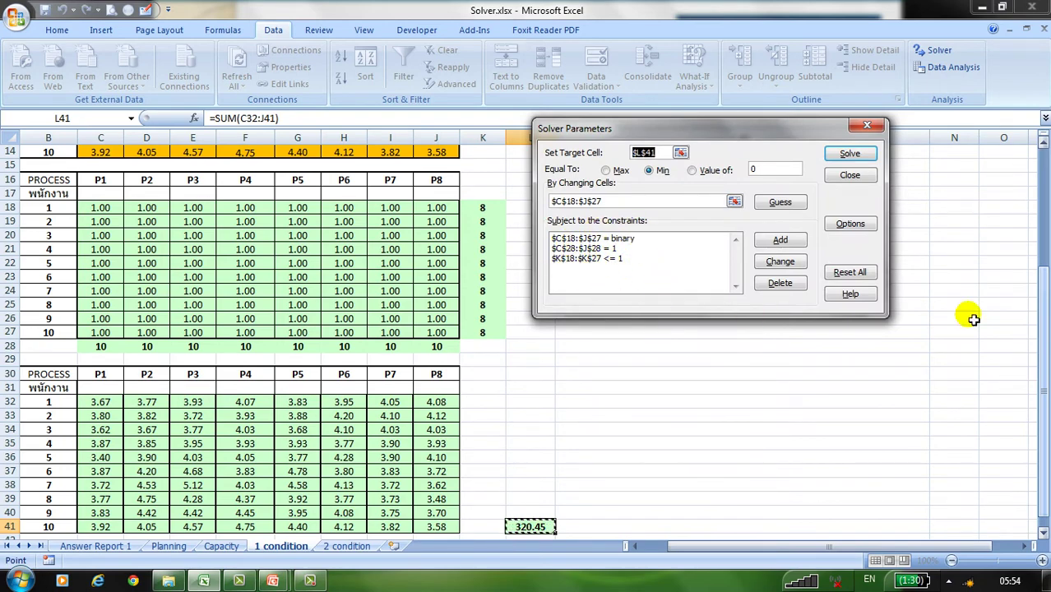
pyautogui.click(860, 156)
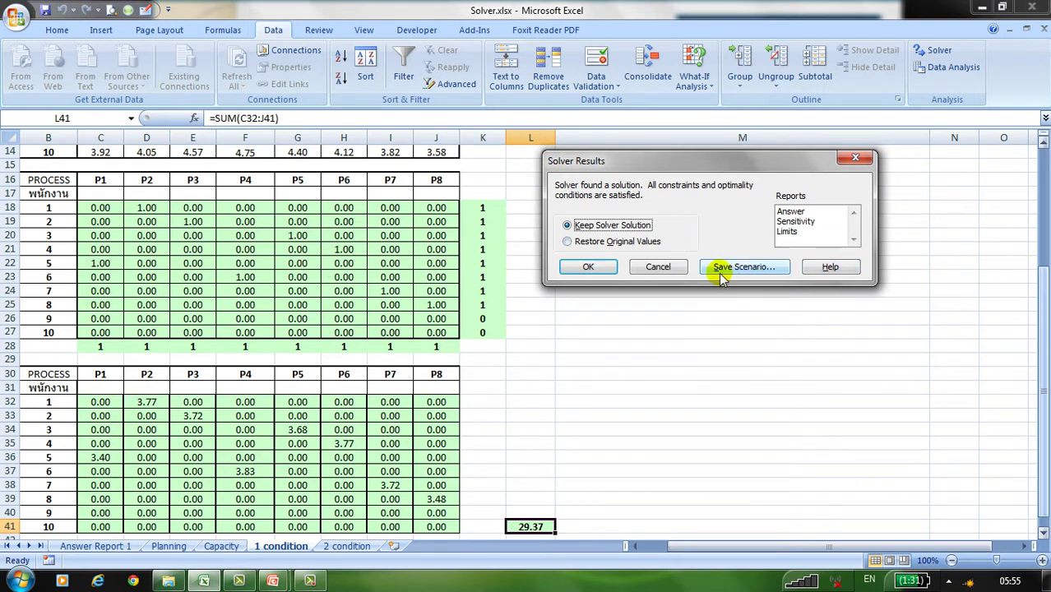
pyautogui.click(588, 266)
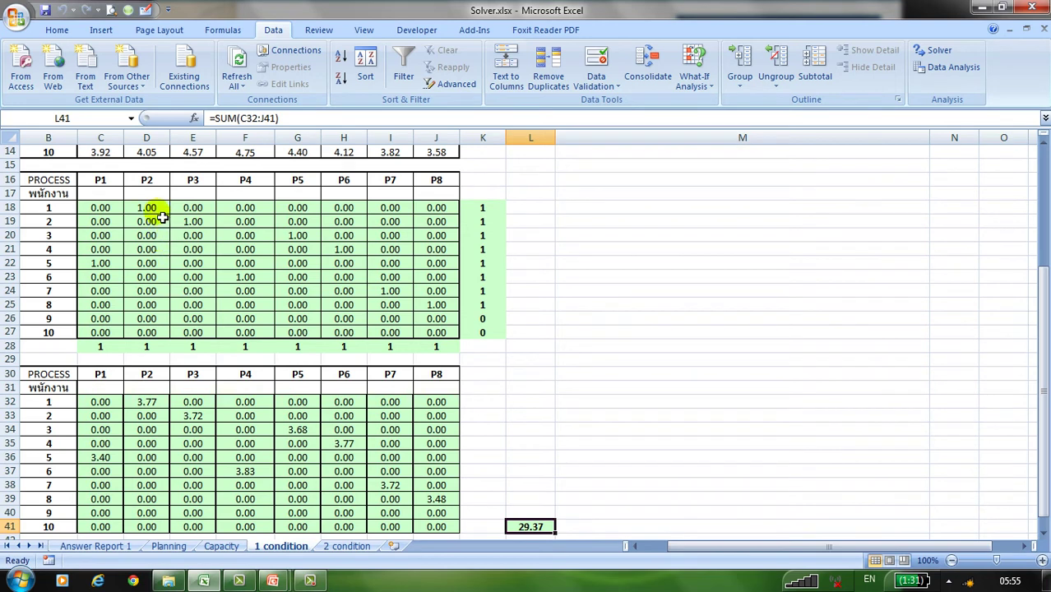
# Reduce the number format of the assignment range C18:J27 to zero decimal places
pyautogui.moveTo(101, 209); pyautogui.dragTo(432, 336)
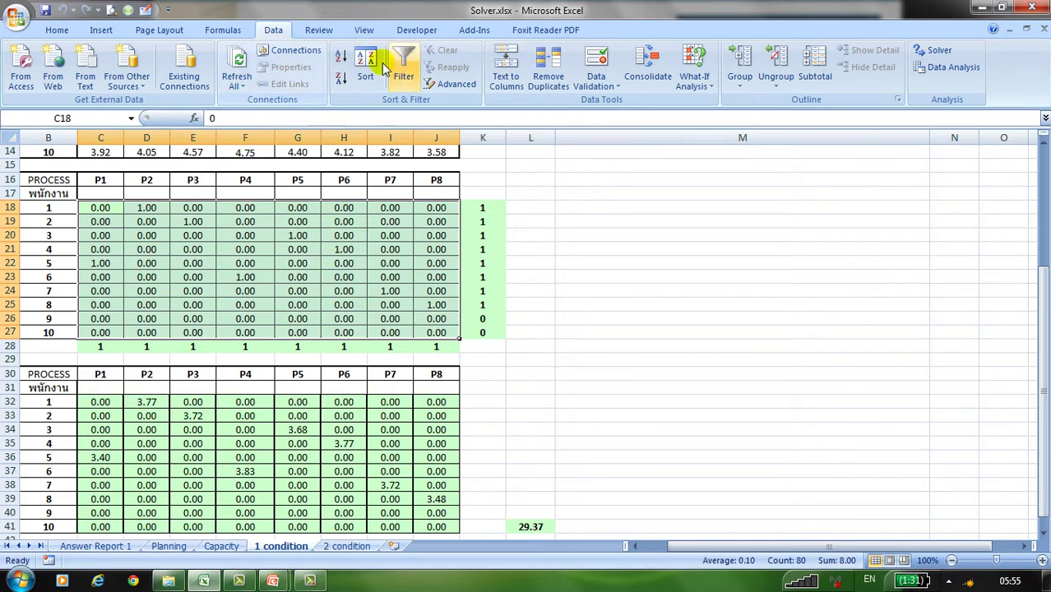
pyautogui.click(56, 30)
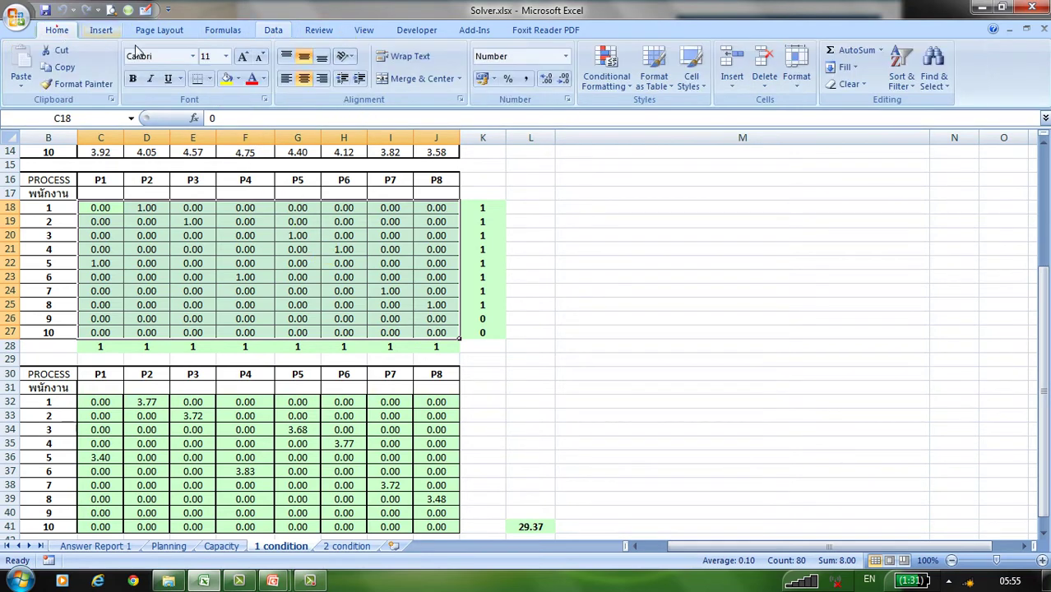
pyautogui.click(564, 79)
pyautogui.click(564, 79)
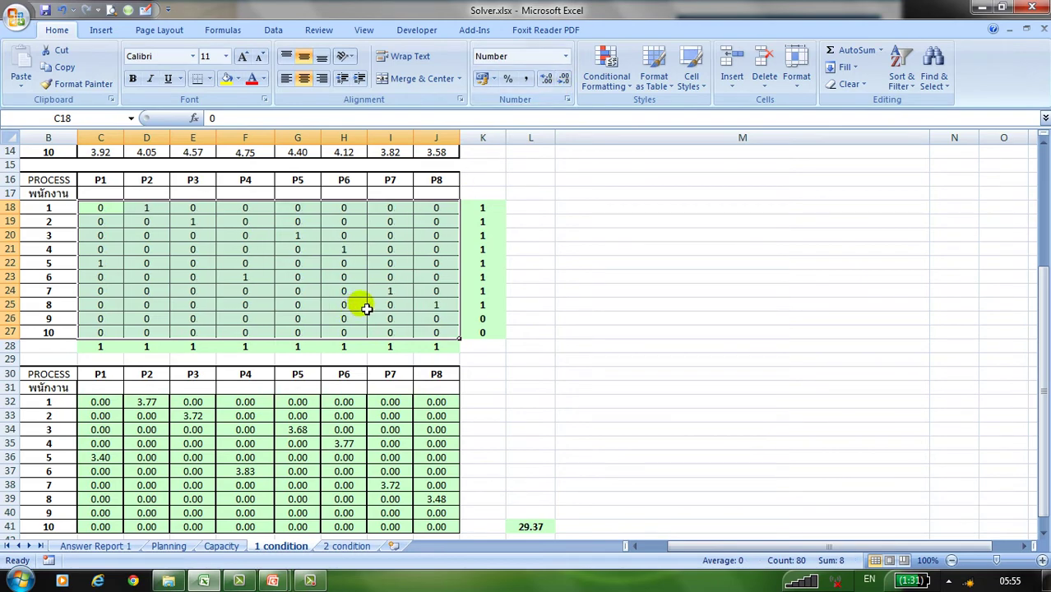
# Inspect the exact value stored in D18, employee 1's assignment to process P2
pyautogui.click(393, 304)
pyautogui.scroll(3, 405, 306)
pyautogui.scroll(1, 405, 306)
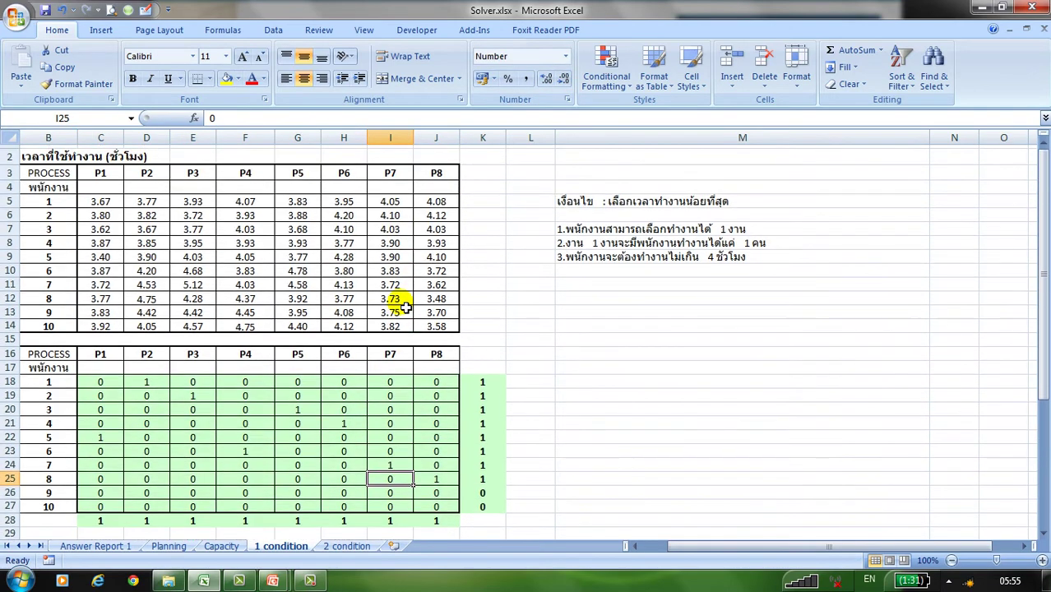
pyautogui.click(156, 385)
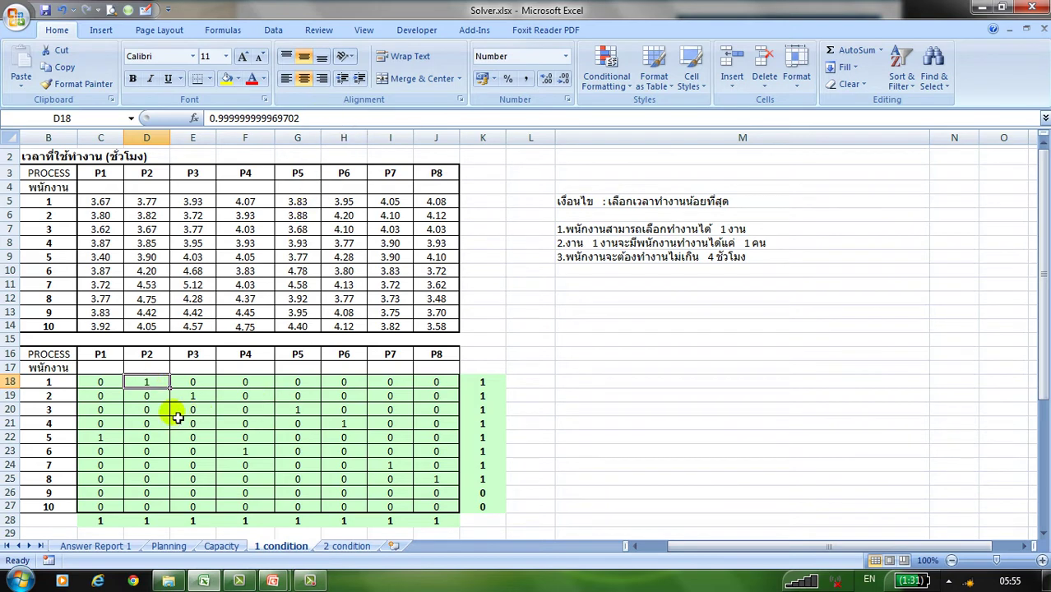
# Reopen the Solver parameters and add a constraint requiring the assignment range C18:J27 to be integer
pyautogui.click(103, 386)
pyautogui.moveTo(103, 386); pyautogui.dragTo(445, 511)
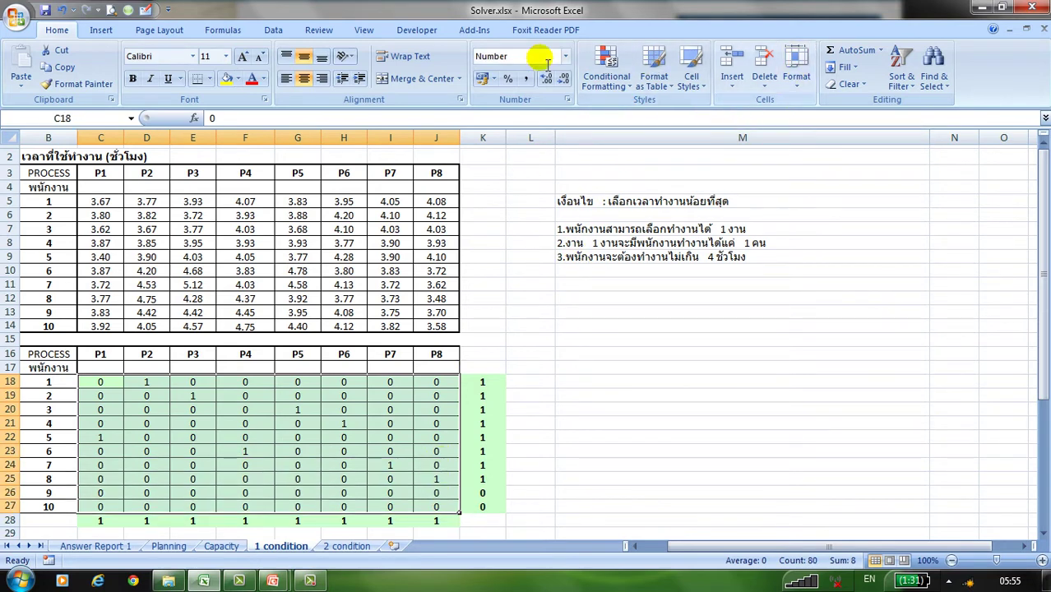
pyautogui.click(286, 32)
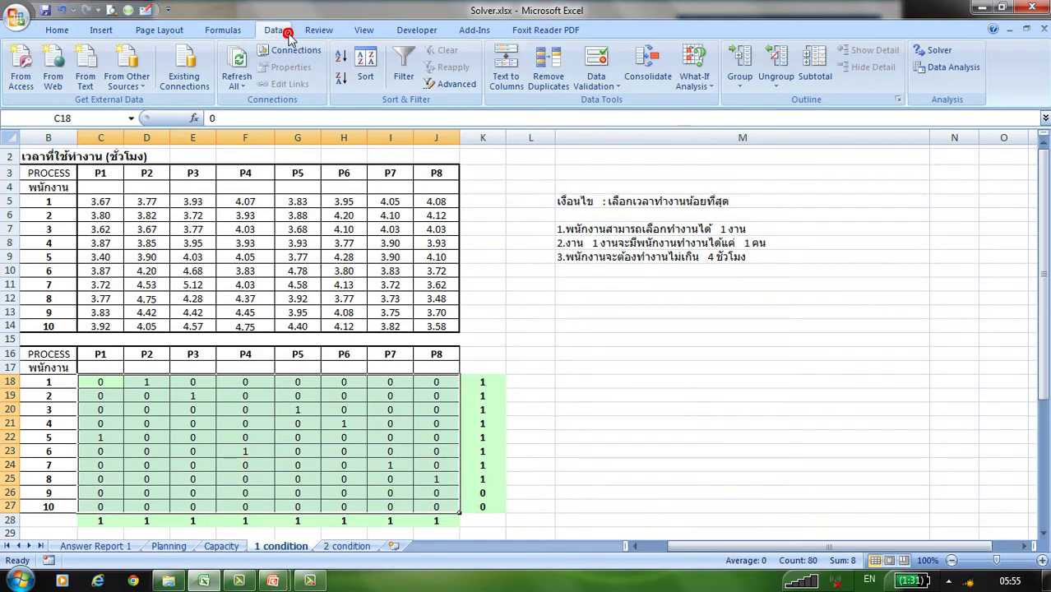
pyautogui.click(934, 51)
pyautogui.click(679, 266)
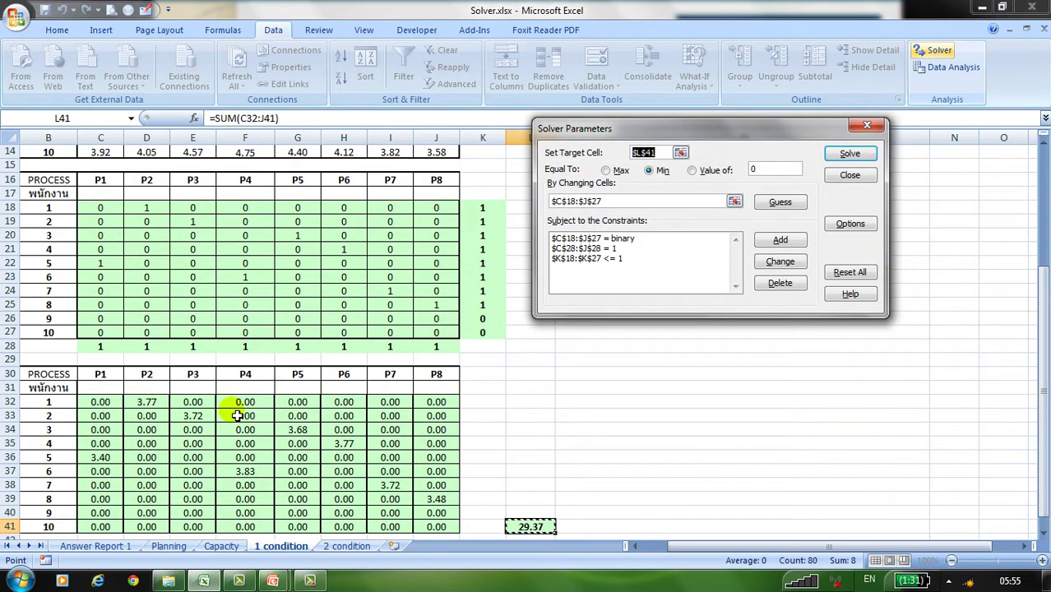
pyautogui.click(787, 240)
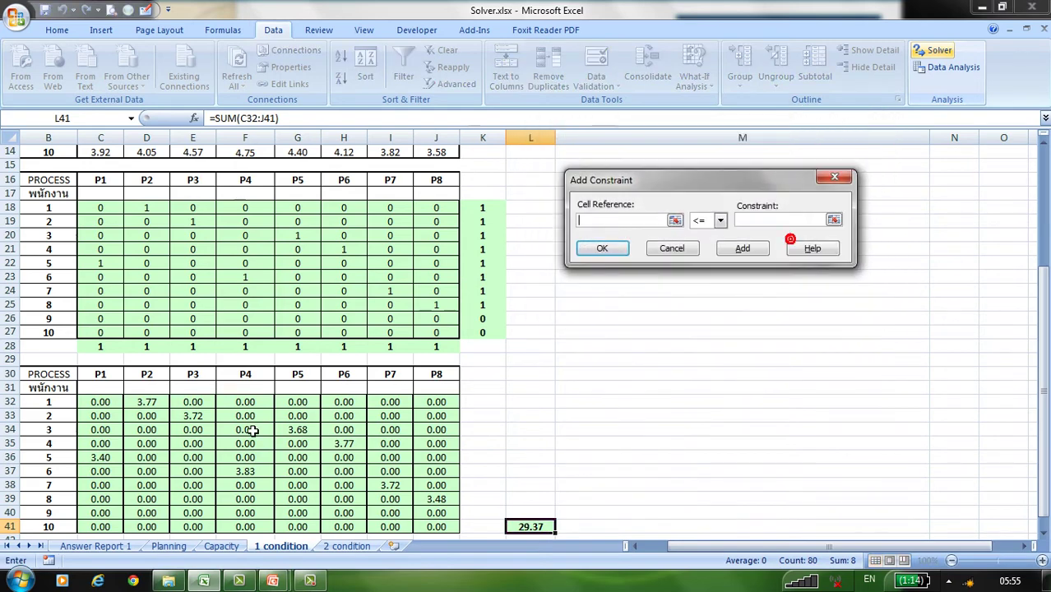
pyautogui.moveTo(124, 407); pyautogui.dragTo(445, 540)
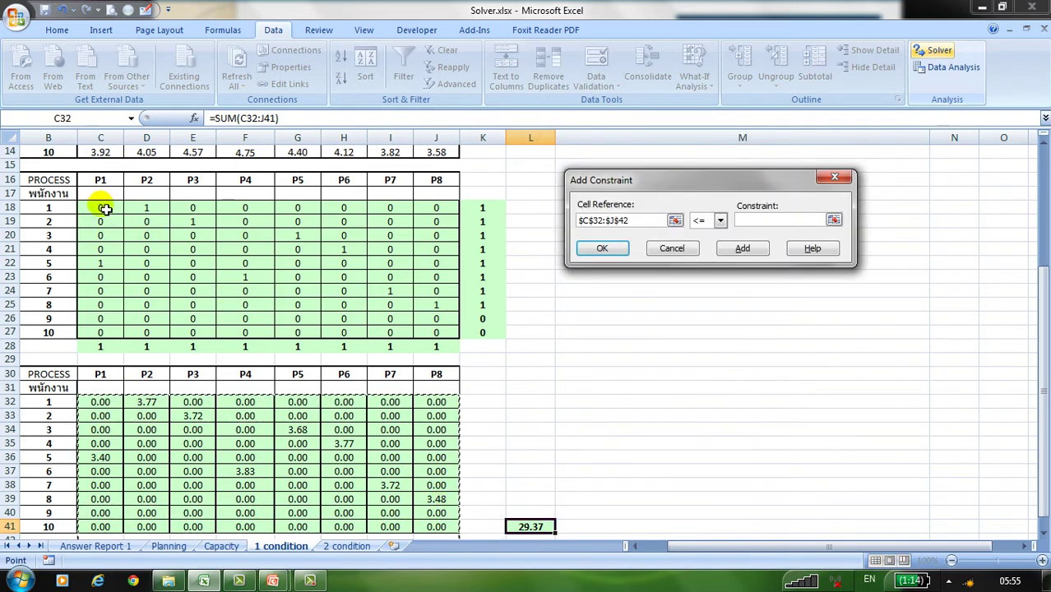
pyautogui.moveTo(100, 208); pyautogui.dragTo(436, 333)
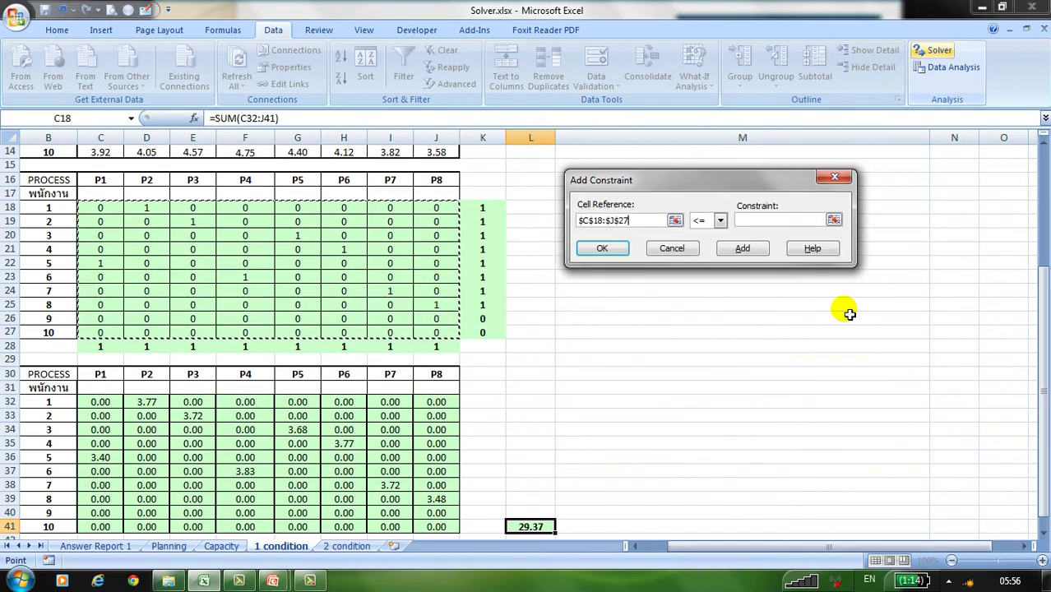
pyautogui.click(721, 221)
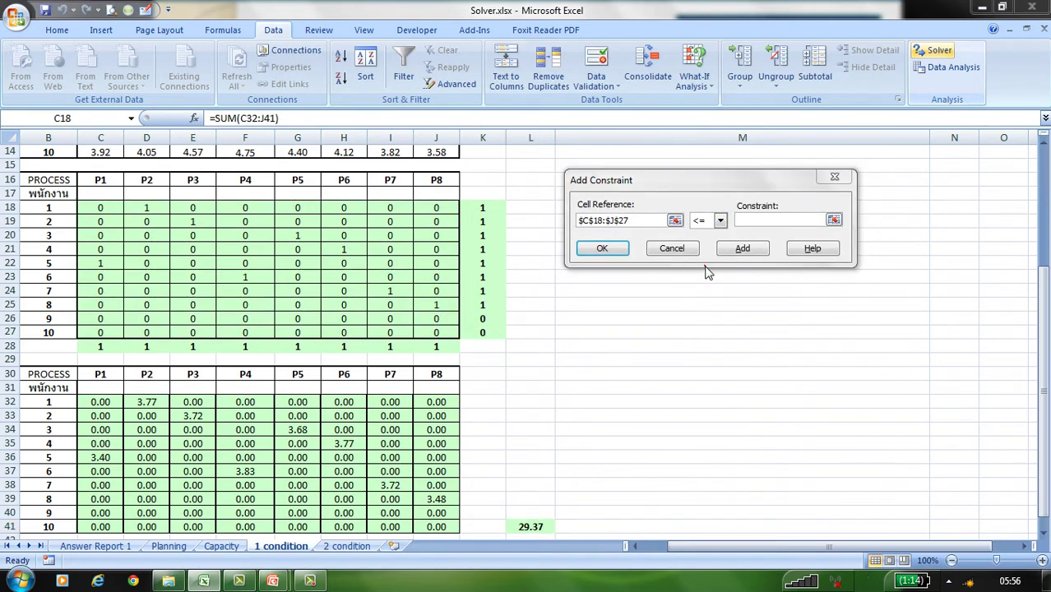
pyautogui.click(720, 221)
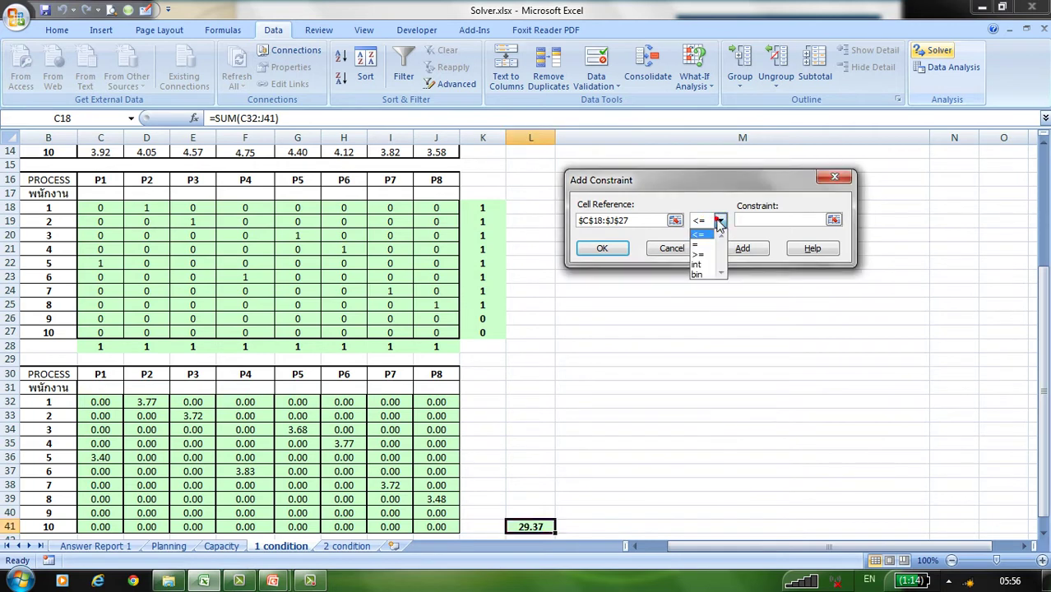
pyautogui.click(707, 258)
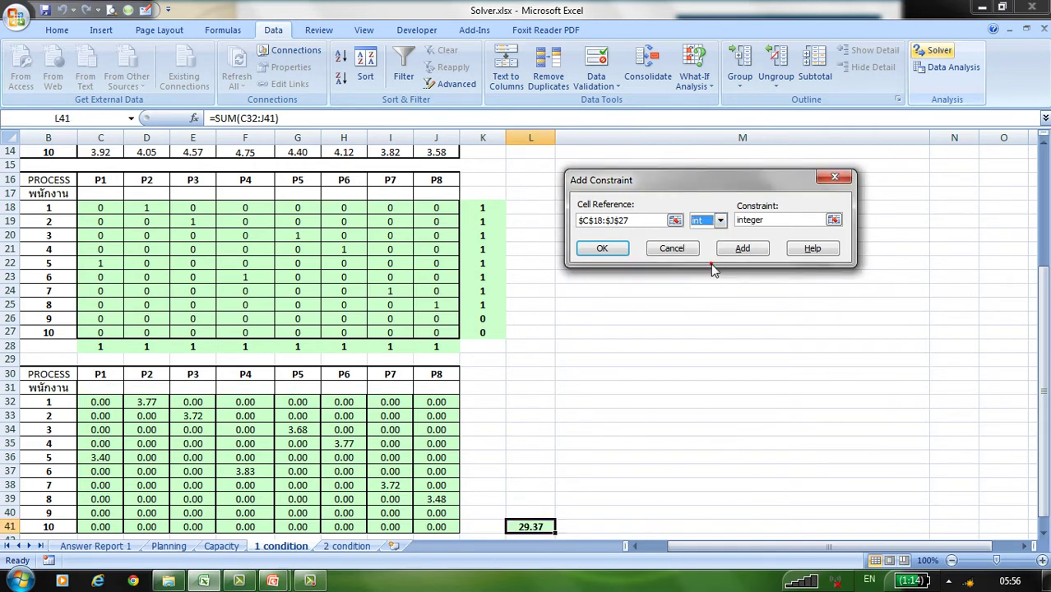
pyautogui.click(619, 249)
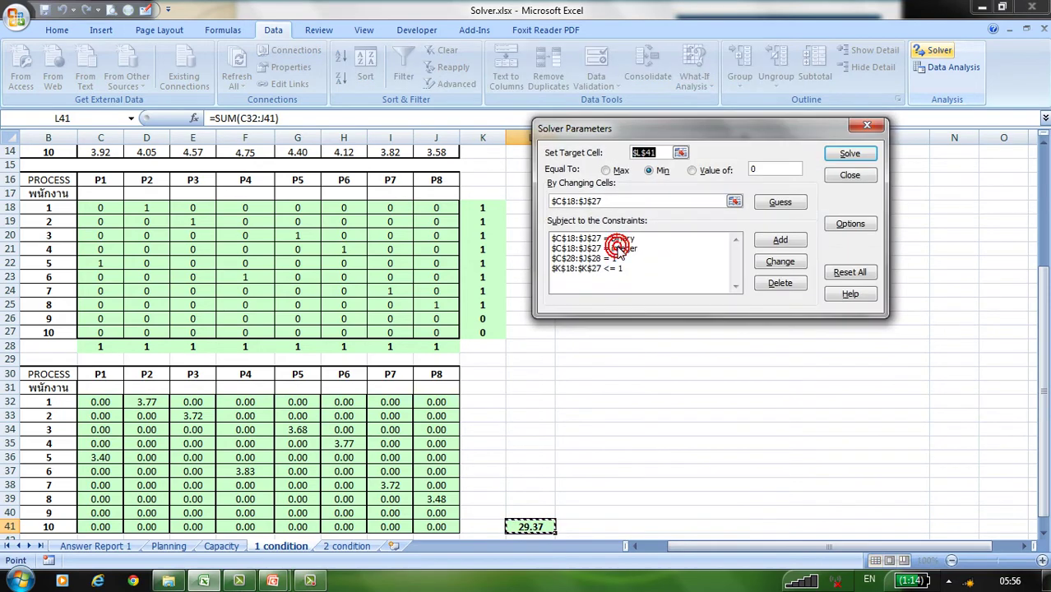
# Solve the model again, keep the Solver solution and check the value stored in D18
pyautogui.click(852, 154)
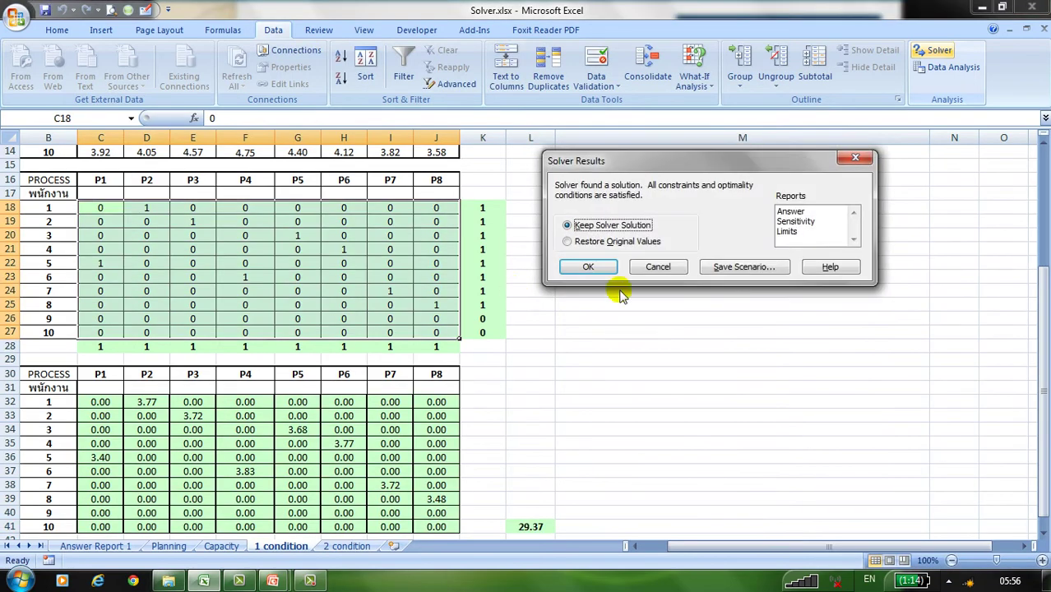
pyautogui.click(589, 268)
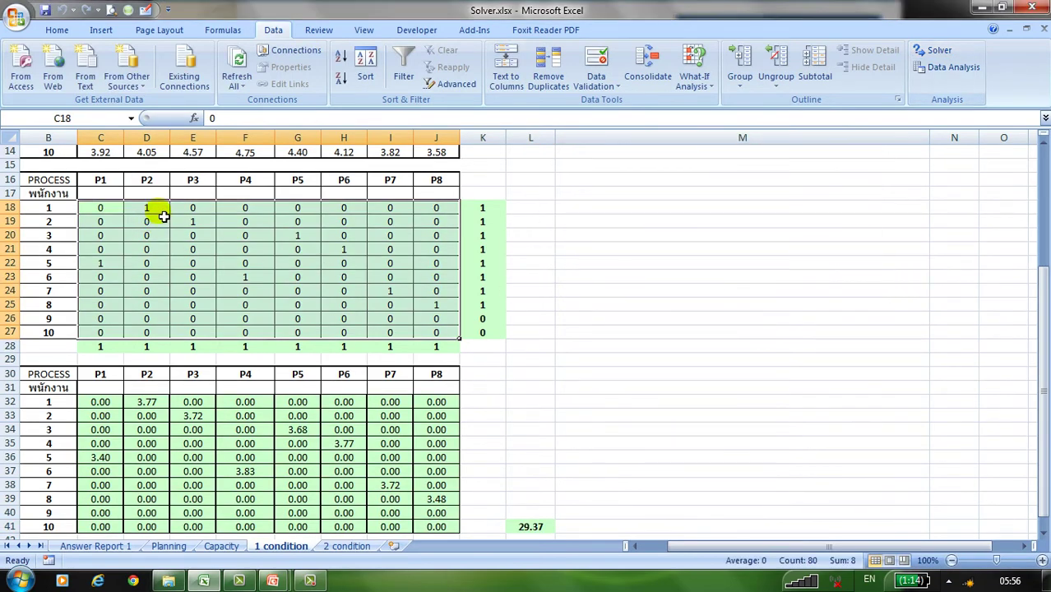
pyautogui.click(151, 208)
# Compare the highlighted hours in the working-time table with the assignment and resulting hours tables below it
pyautogui.scroll(1, 376, 278)
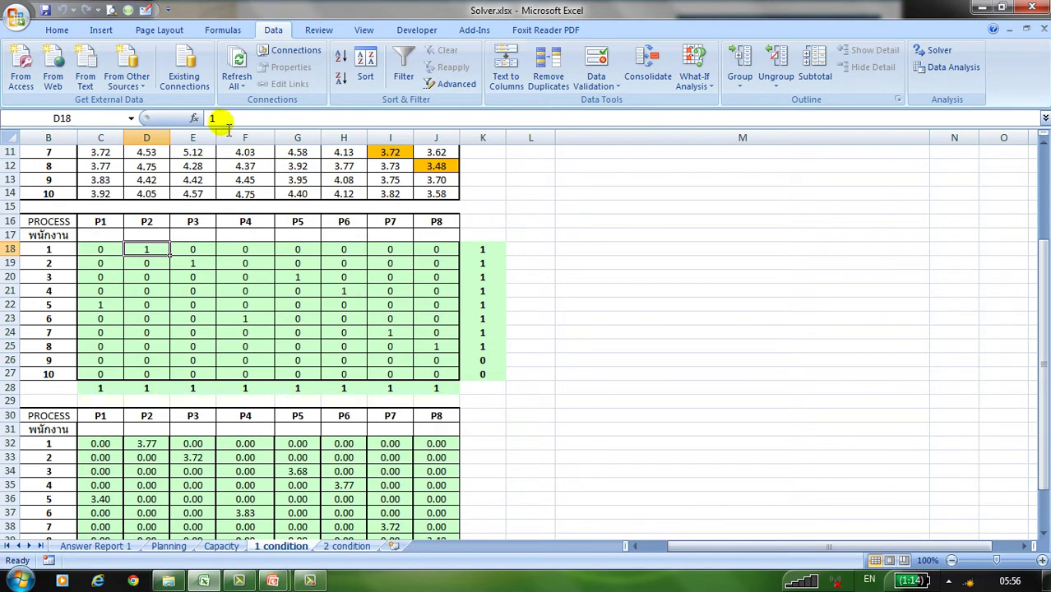
pyautogui.scroll(3, 272, 297)
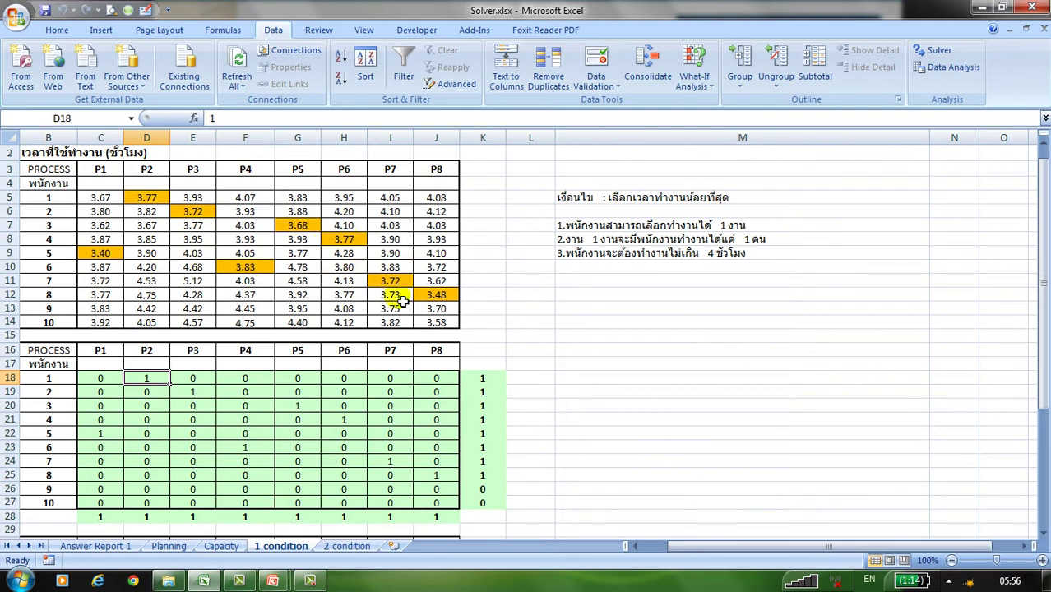
pyautogui.scroll(-5, 395, 305)
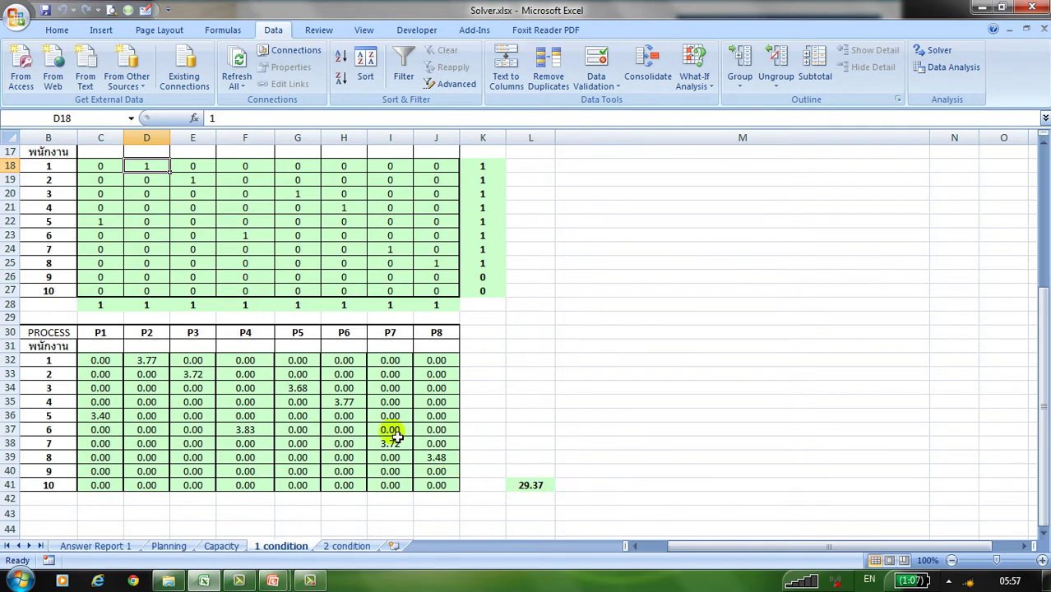
pyautogui.scroll(4, 395, 434)
pyautogui.scroll(1, 396, 437)
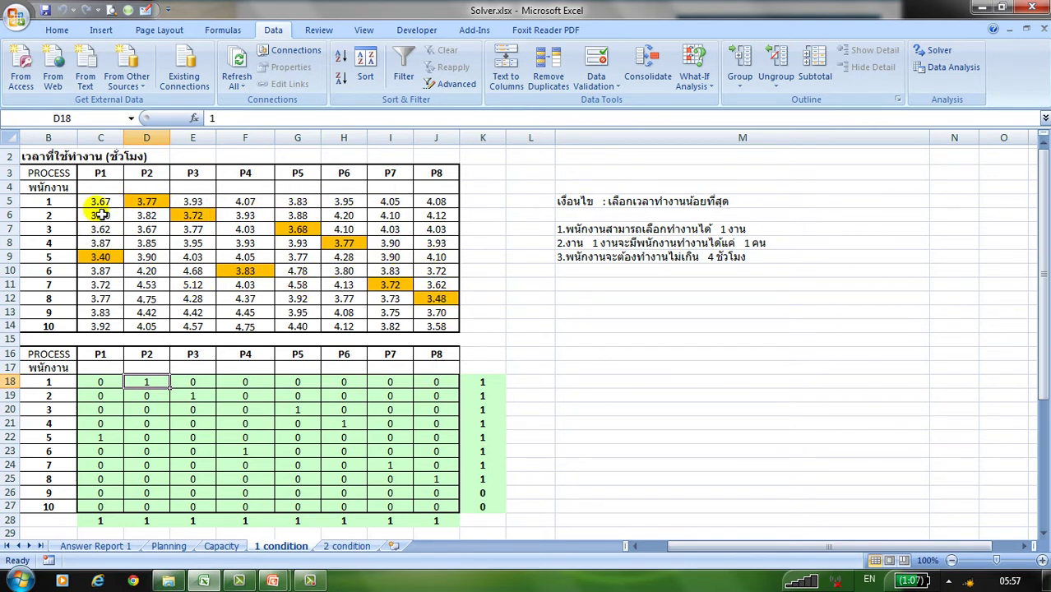
# Select the working times C5:J14 and add the Maximum statistic to the status bar
pyautogui.moveTo(100, 201); pyautogui.dragTo(436, 329)
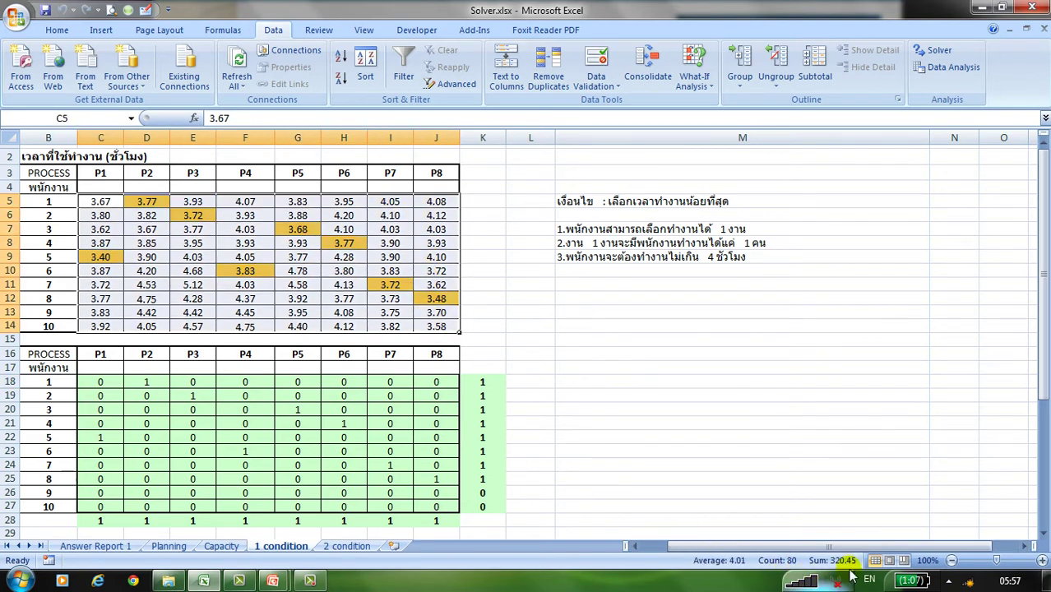
pyautogui.rightClick(655, 561)
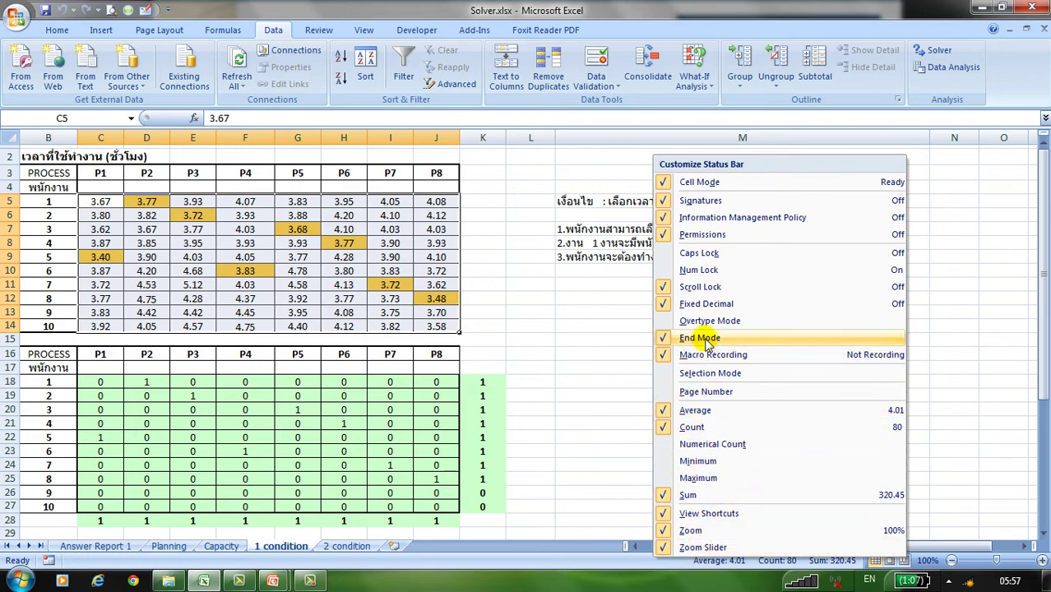
pyautogui.click(706, 483)
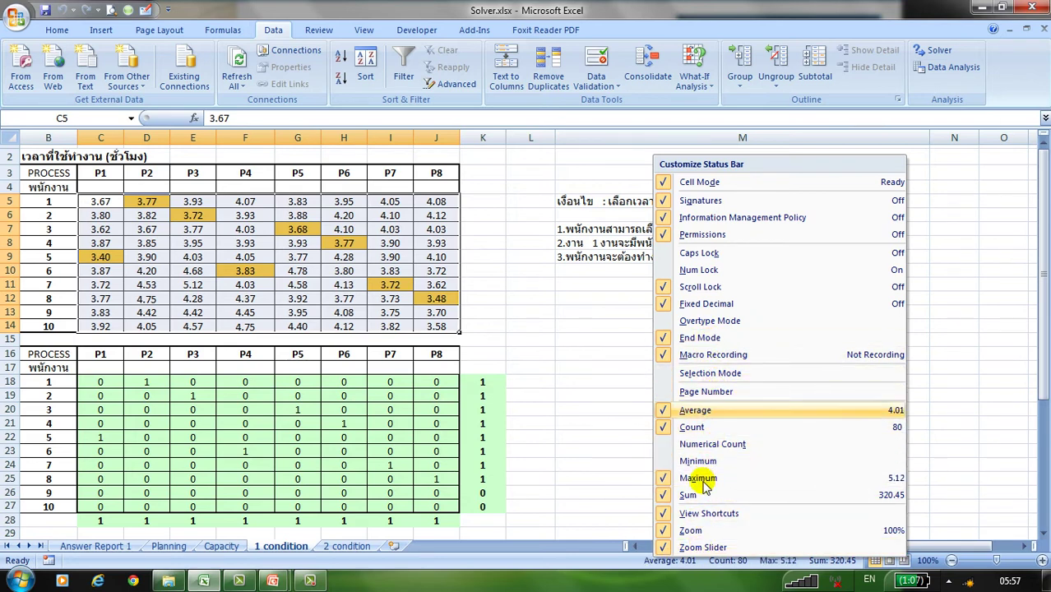
pyautogui.click(634, 568)
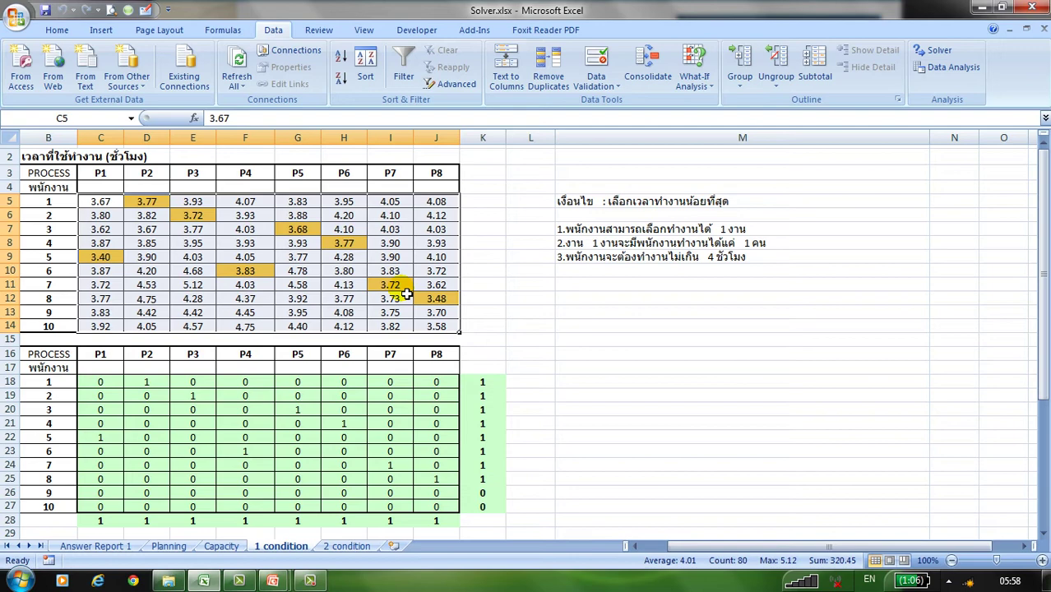
# Check the per-employee totals in K18:K27, and paste the total working time from L41 into L43 as a value only
pyautogui.scroll(-2, 423, 302)
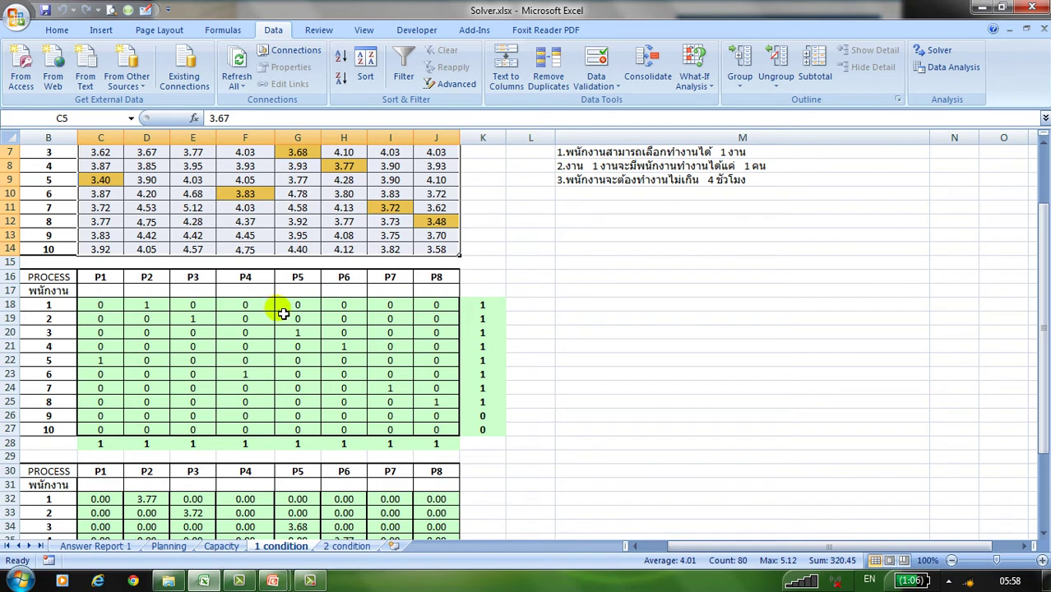
pyautogui.moveTo(489, 307); pyautogui.dragTo(490, 426)
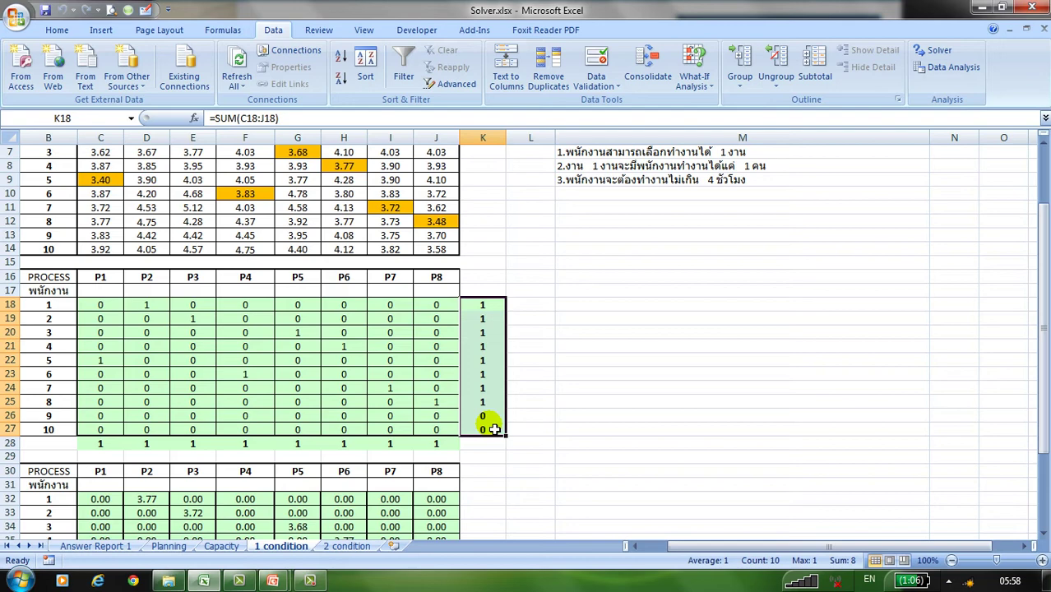
pyautogui.scroll(-4, 613, 424)
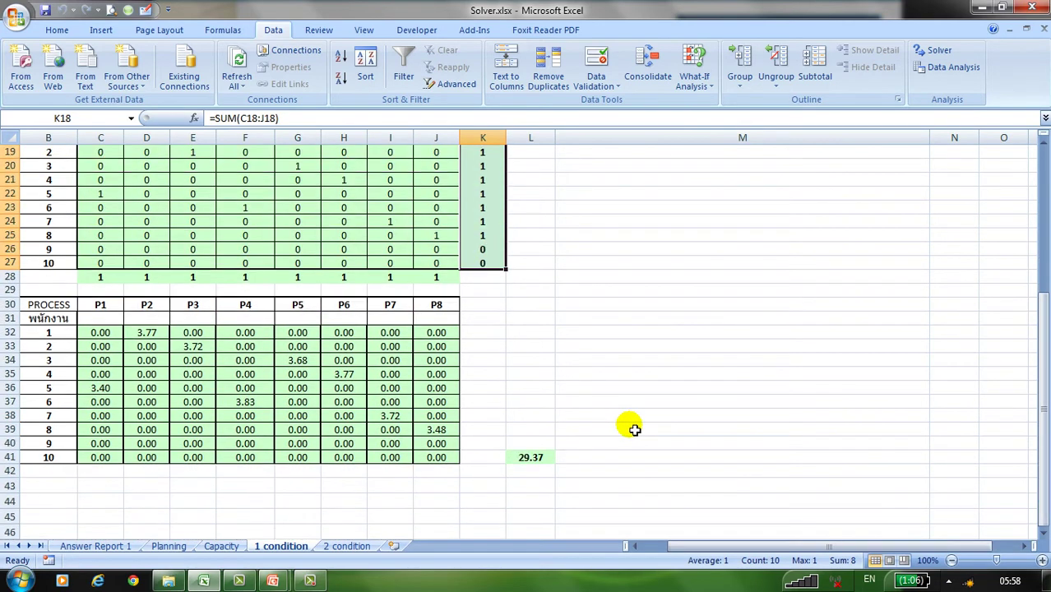
pyautogui.click(543, 458)
pyautogui.rightClick(543, 458)
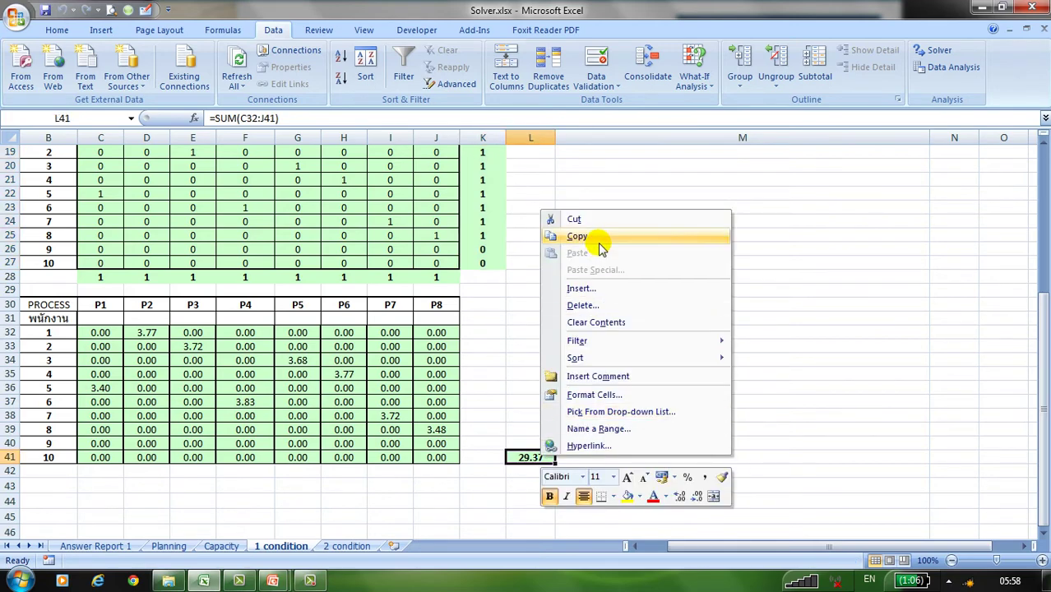
pyautogui.click(601, 237)
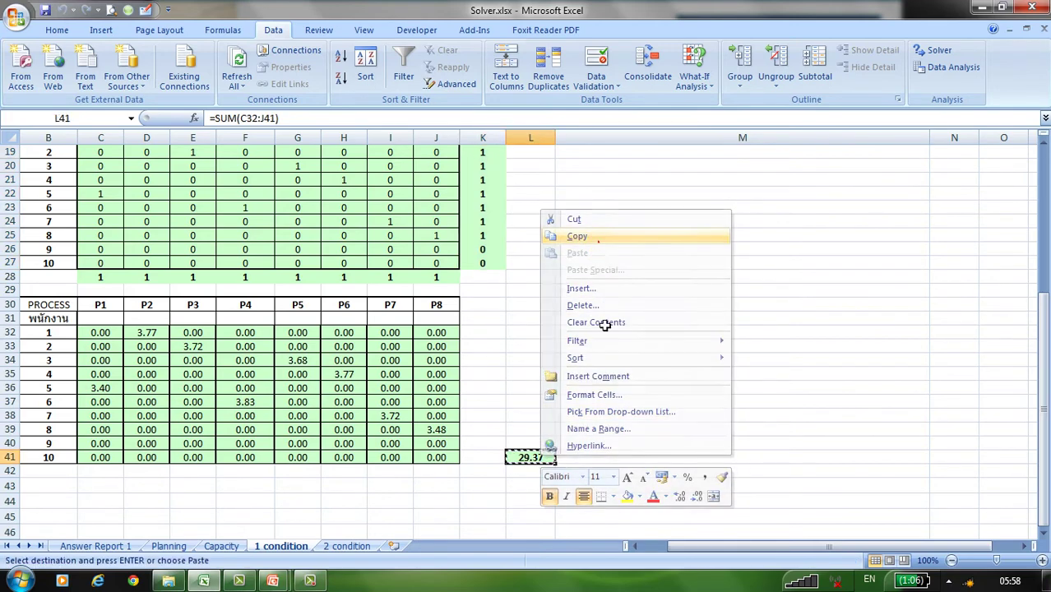
pyautogui.rightClick(532, 484)
pyautogui.click(581, 297)
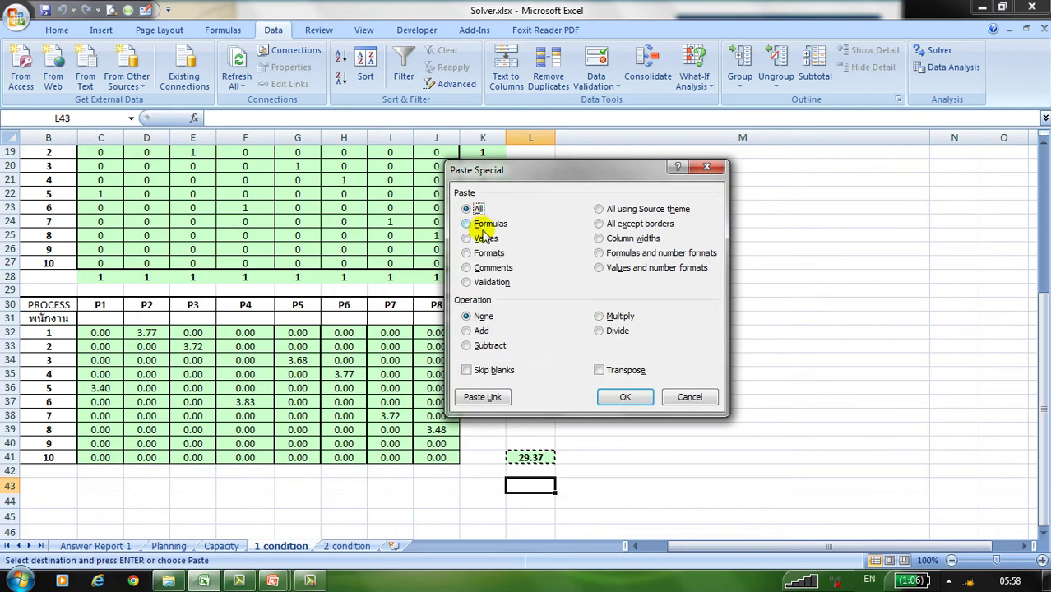
pyautogui.click(486, 238)
pyautogui.click(625, 397)
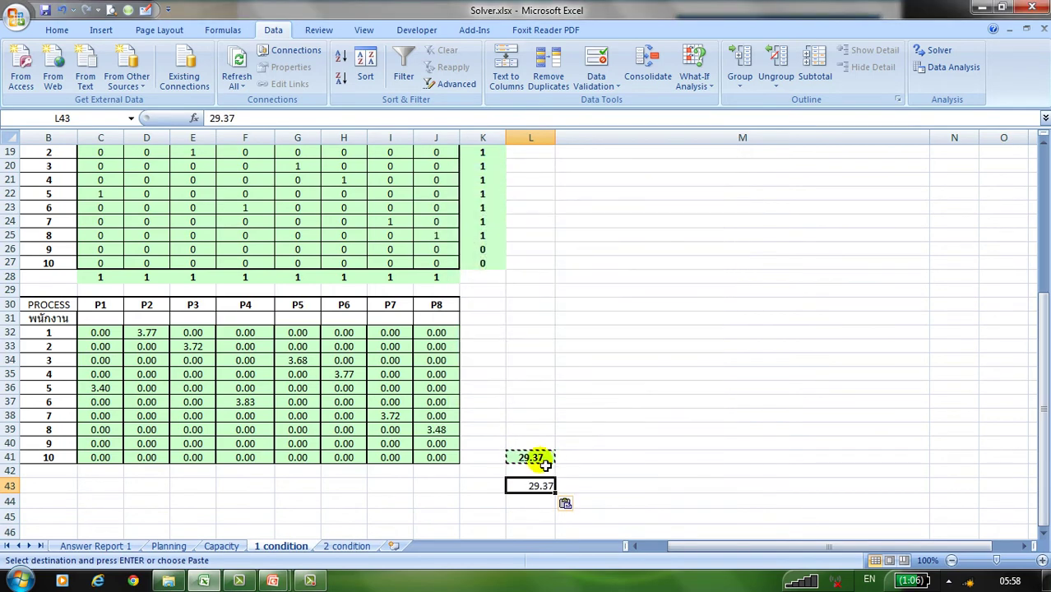
# Copy the formatting of the total in L41 onto L43 with Format Painter
pyautogui.click(541, 461)
pyautogui.click(57, 30)
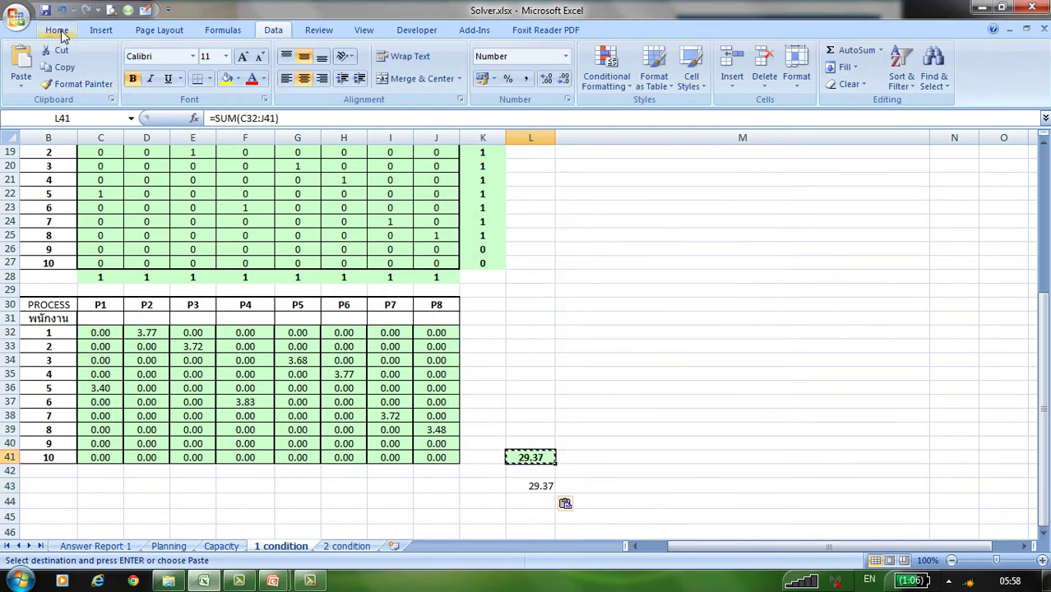
pyautogui.click(68, 83)
pyautogui.click(534, 486)
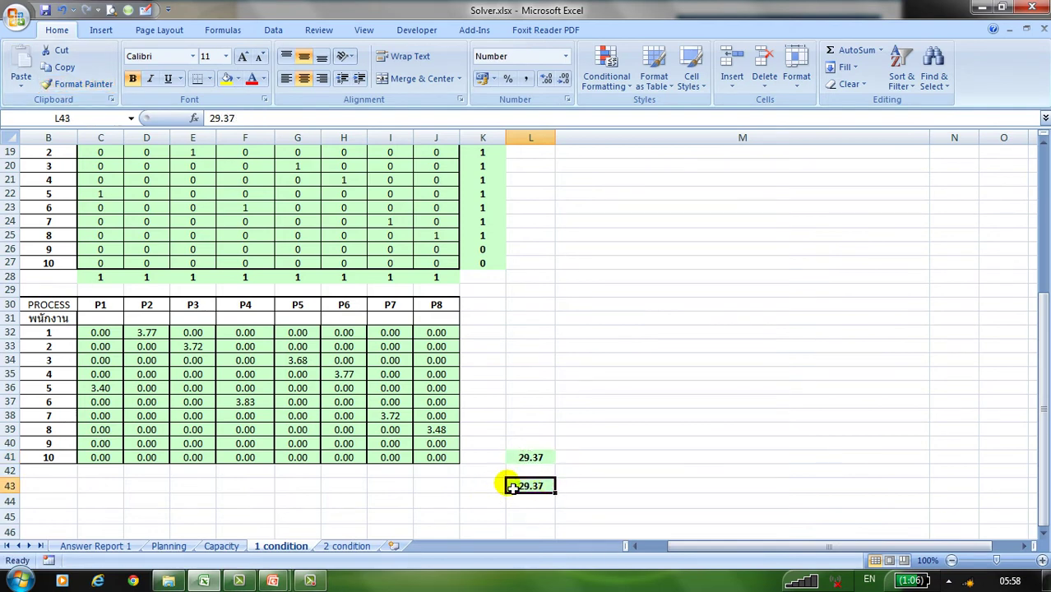
# Label the saved total by entering #1 in K43
pyautogui.click(489, 487)
pyautogui.click(488, 487)
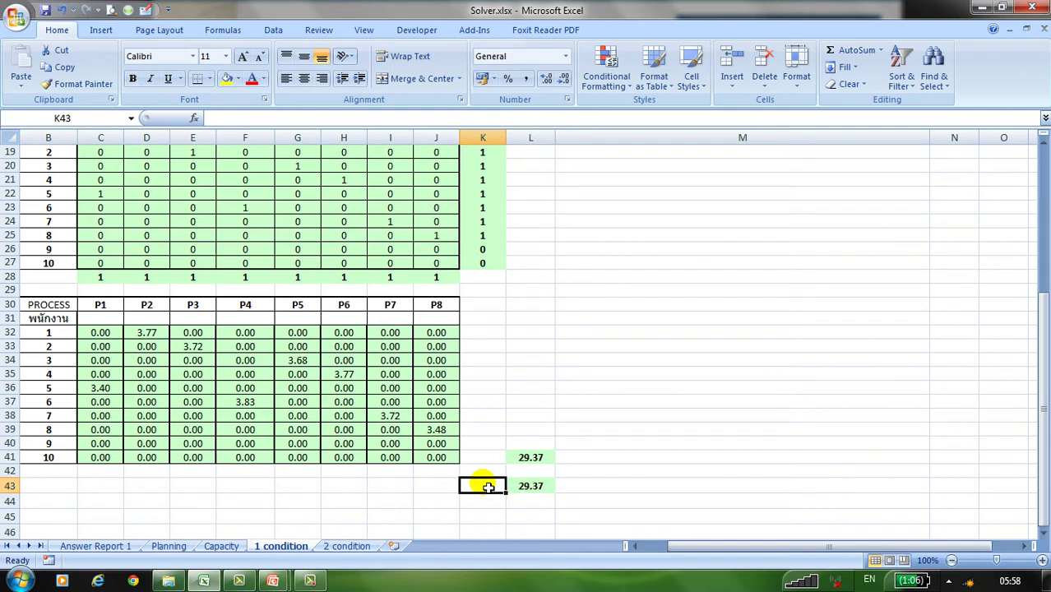
pyautogui.write('#1')
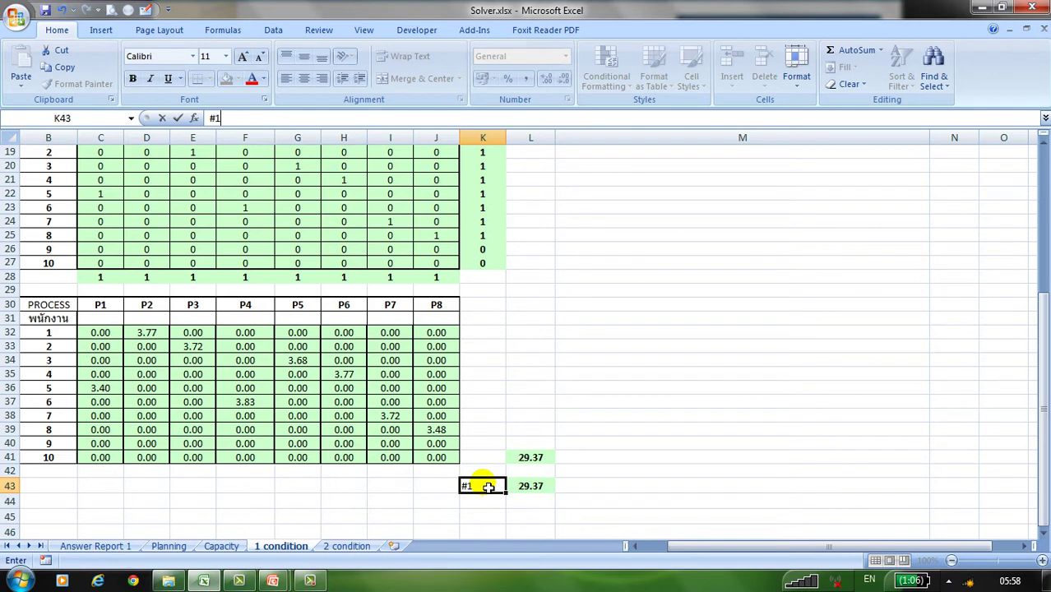
pyautogui.click(549, 492)
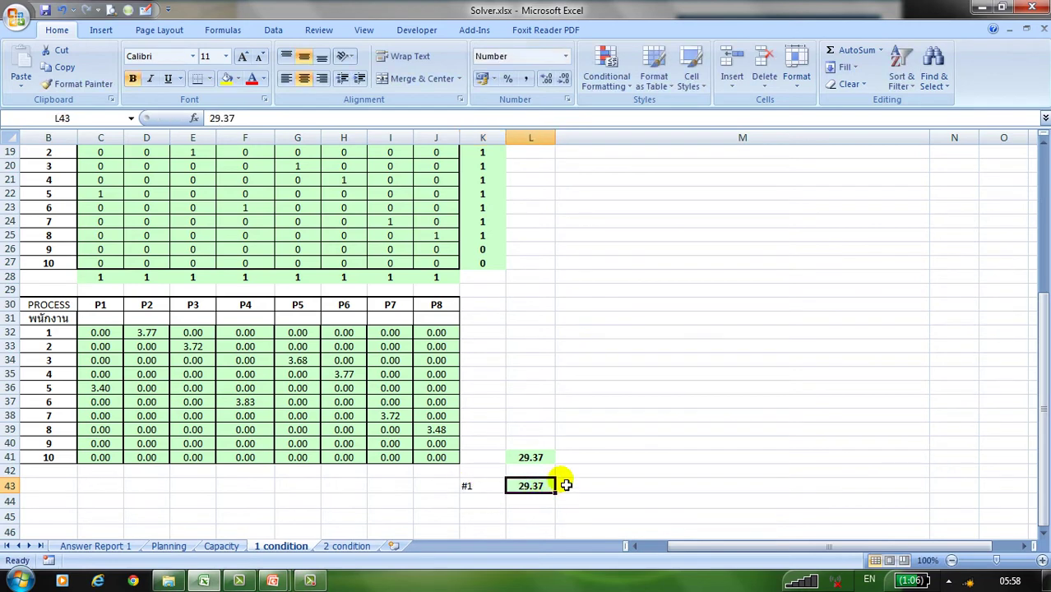
# Review the total formula in L41 alongside the assignment and working-time tables above it
pyautogui.click(545, 457)
pyautogui.scroll(3, 566, 394)
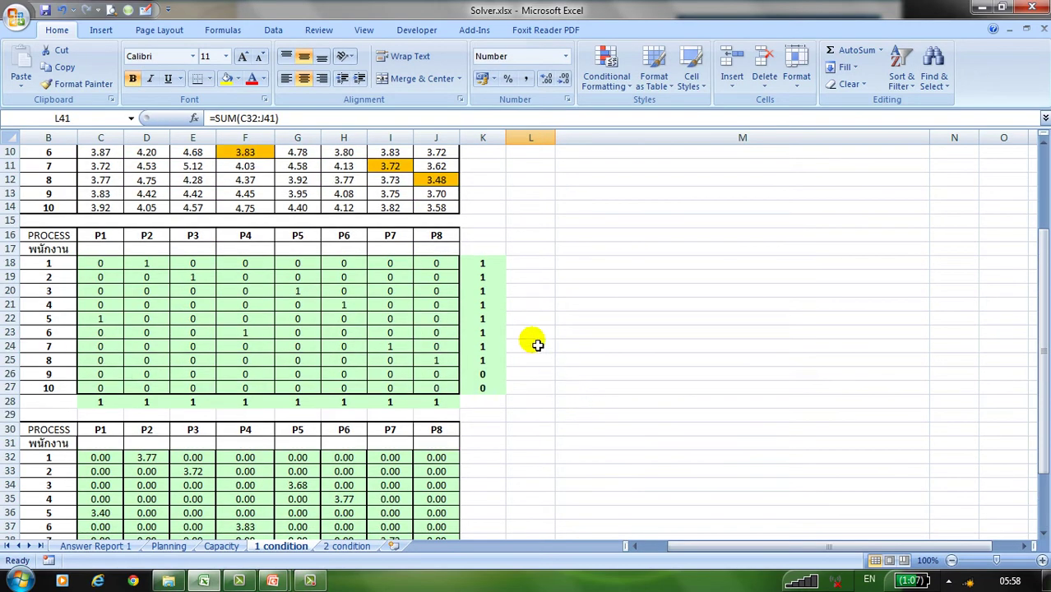
pyautogui.scroll(-2, 531, 499)
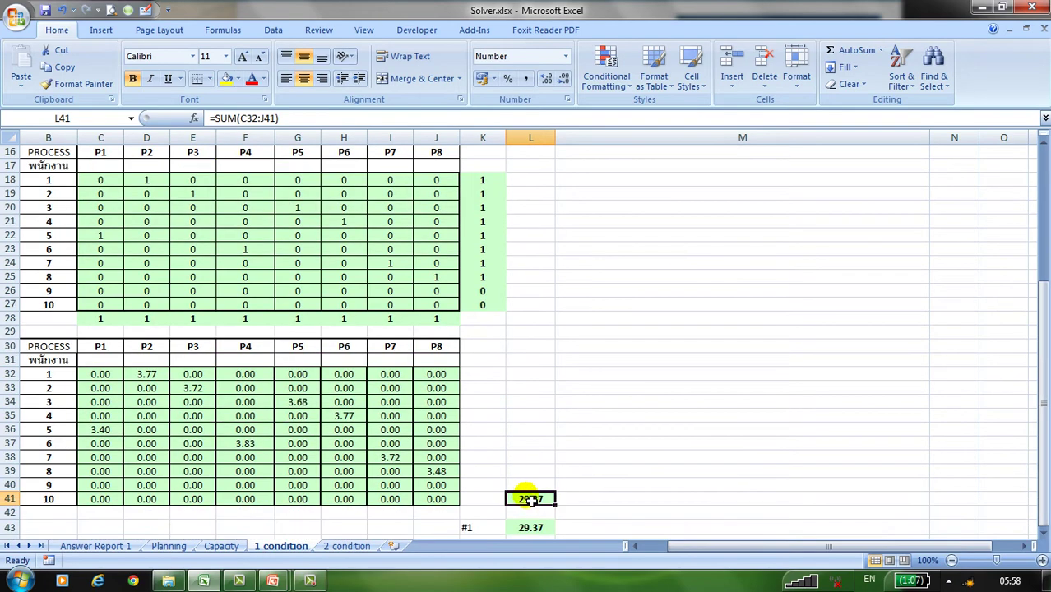
pyautogui.scroll(5, 549, 455)
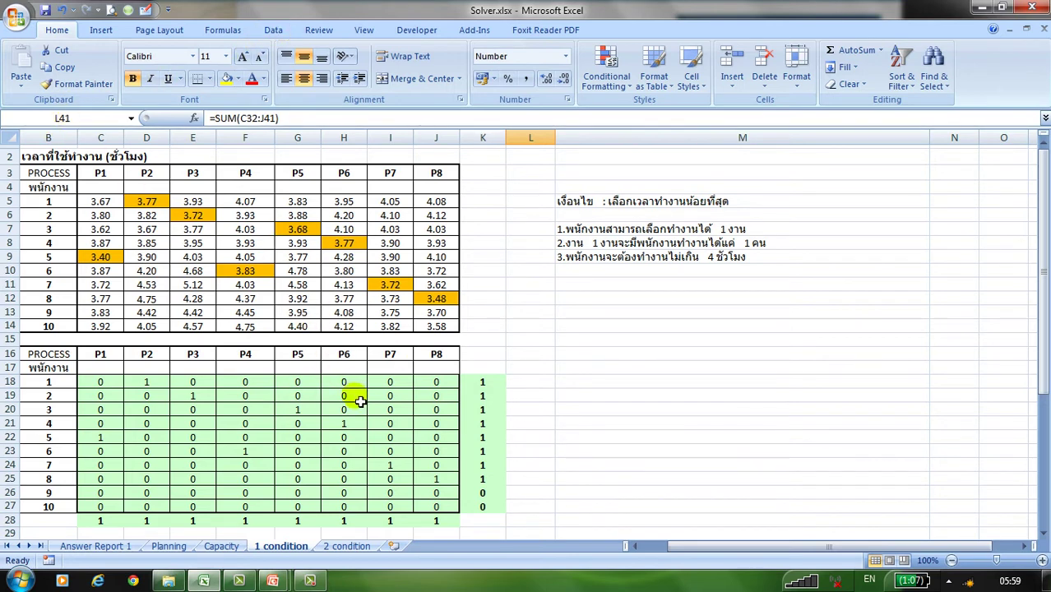
# Reopen the Solver parameters and change the constraint on the employee totals K18:K27 to at most 2
pyautogui.click(274, 30)
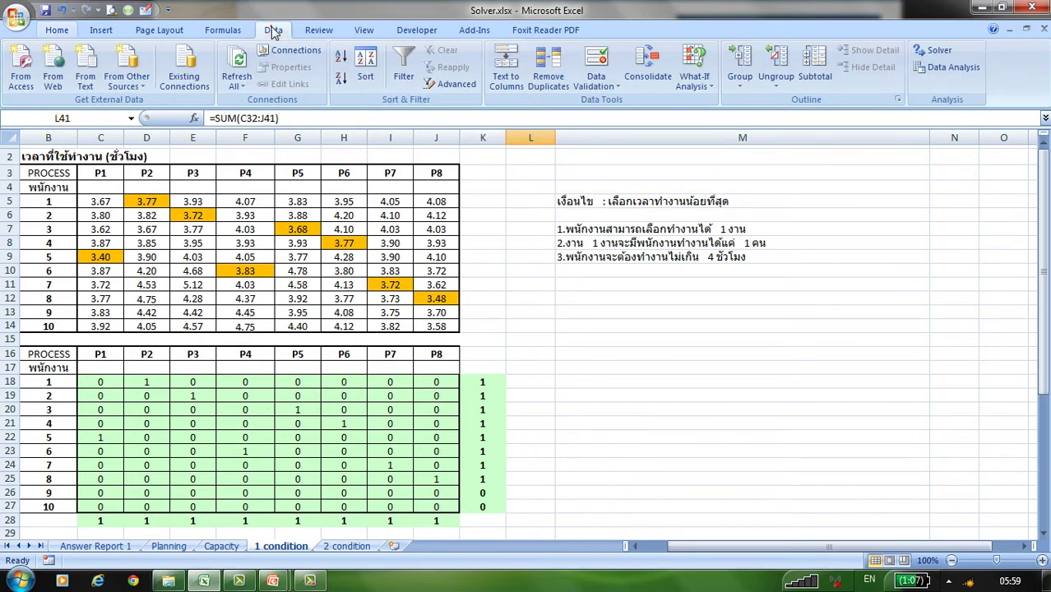
pyautogui.click(942, 51)
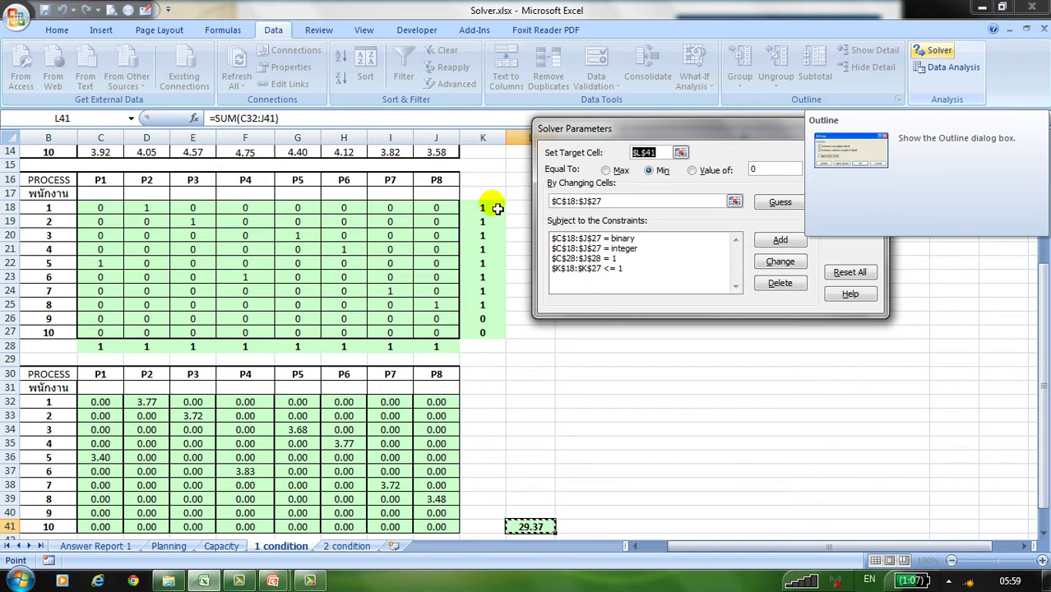
pyautogui.click(586, 271)
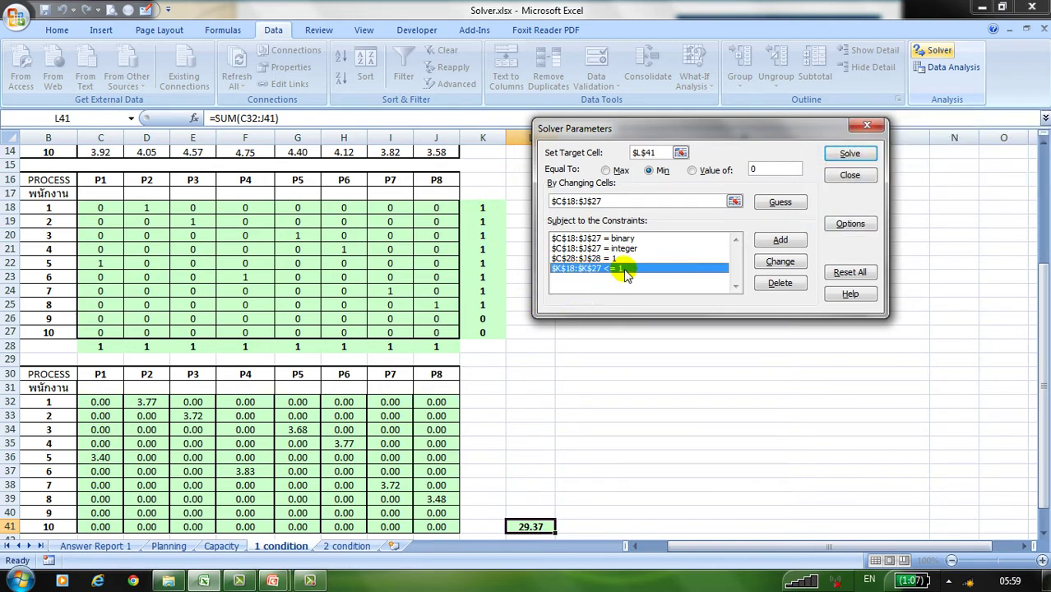
pyautogui.click(790, 270)
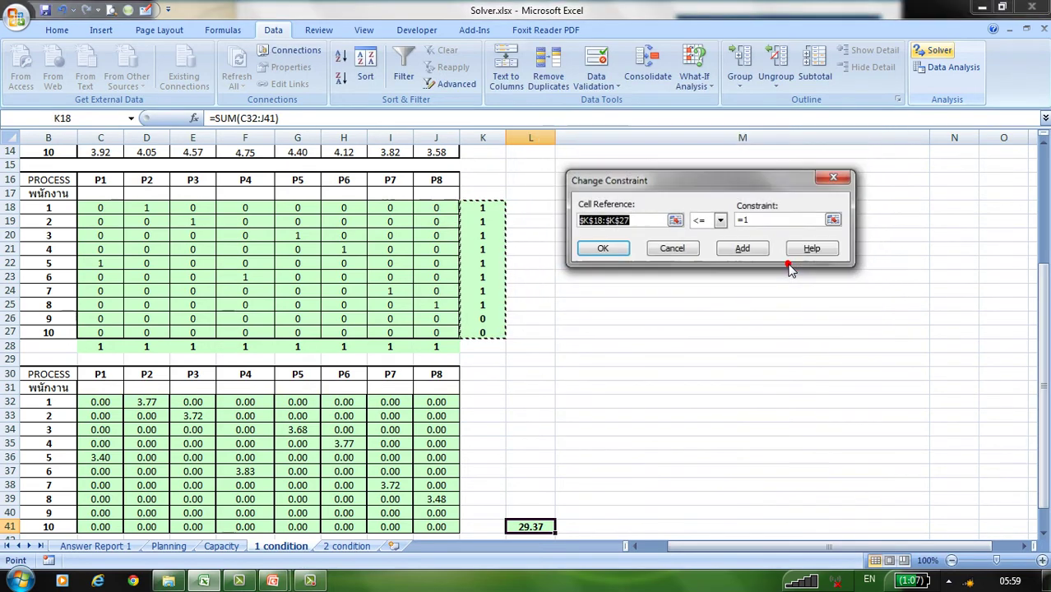
pyautogui.click(765, 224)
pyautogui.click(765, 227)
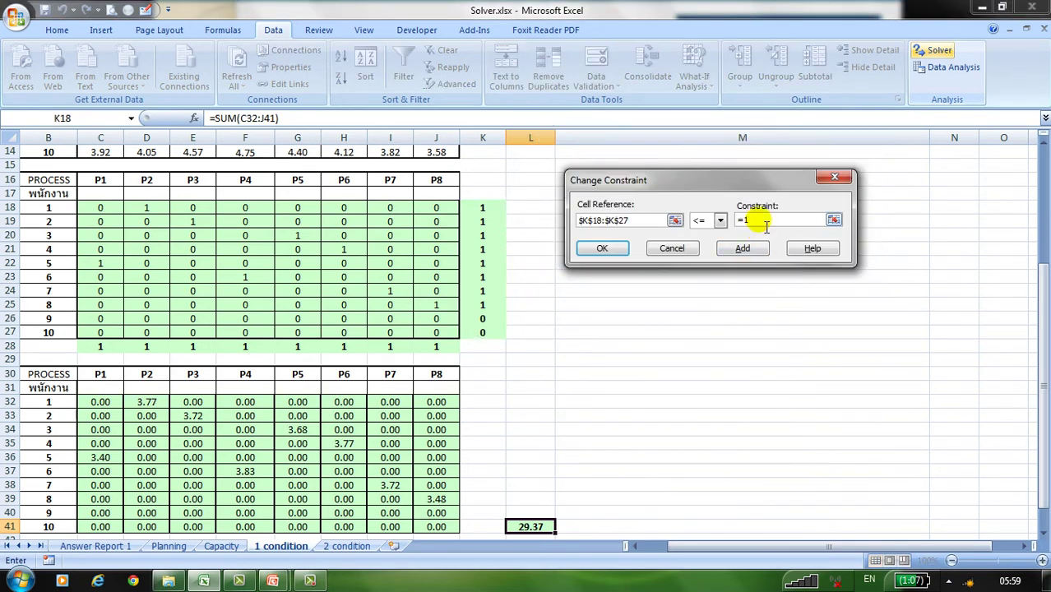
pyautogui.press('BackSpace')
pyautogui.press('BackSpace')
pyautogui.write('2')
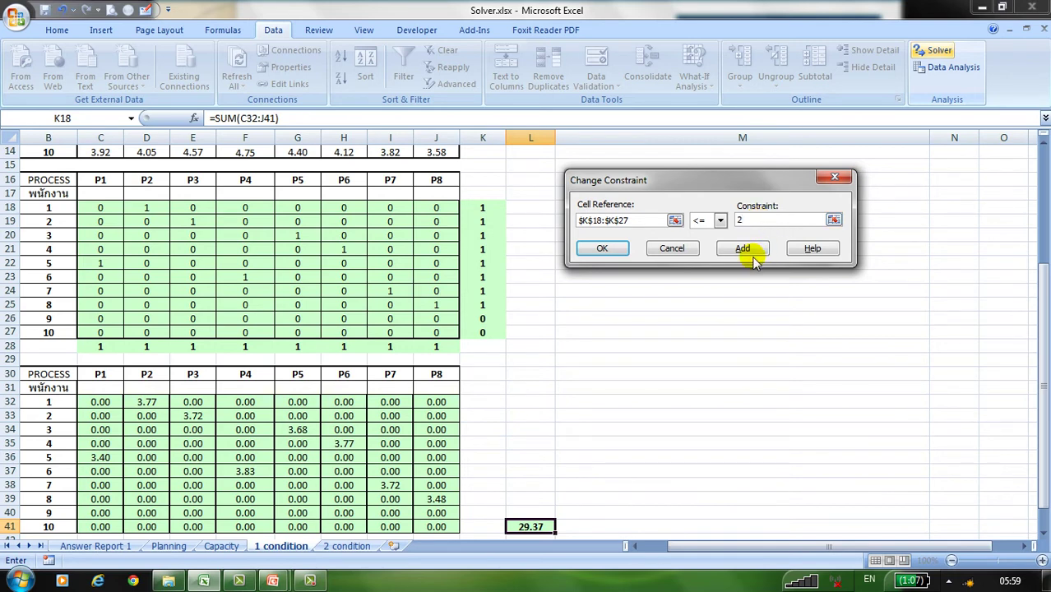
pyautogui.click(604, 250)
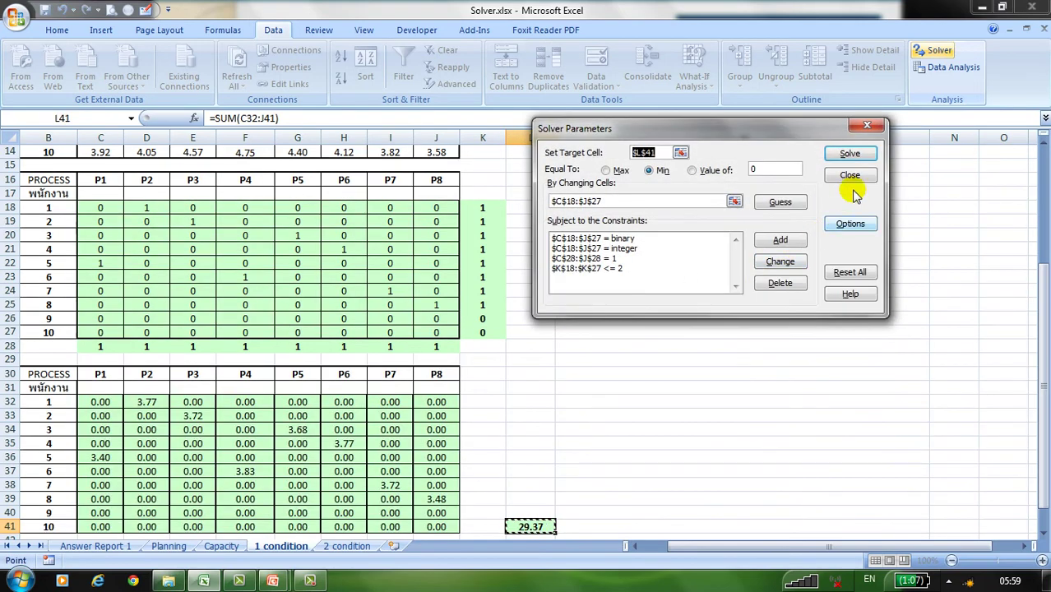
# Solve the model with the relaxed employee limit and keep the Solver solution
pyautogui.click(852, 154)
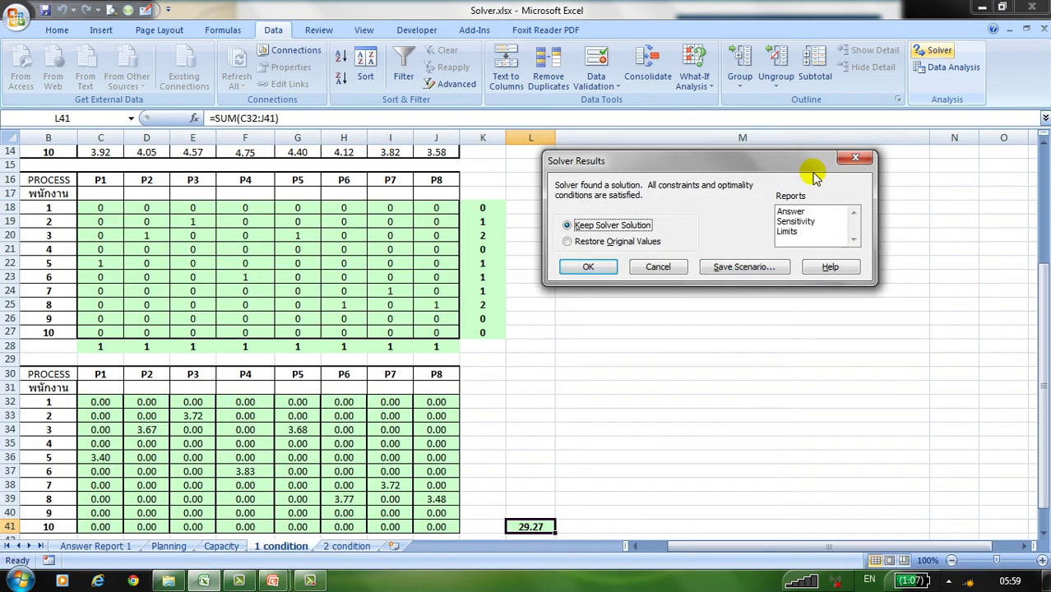
pyautogui.moveTo(796, 167); pyautogui.dragTo(781, 212)
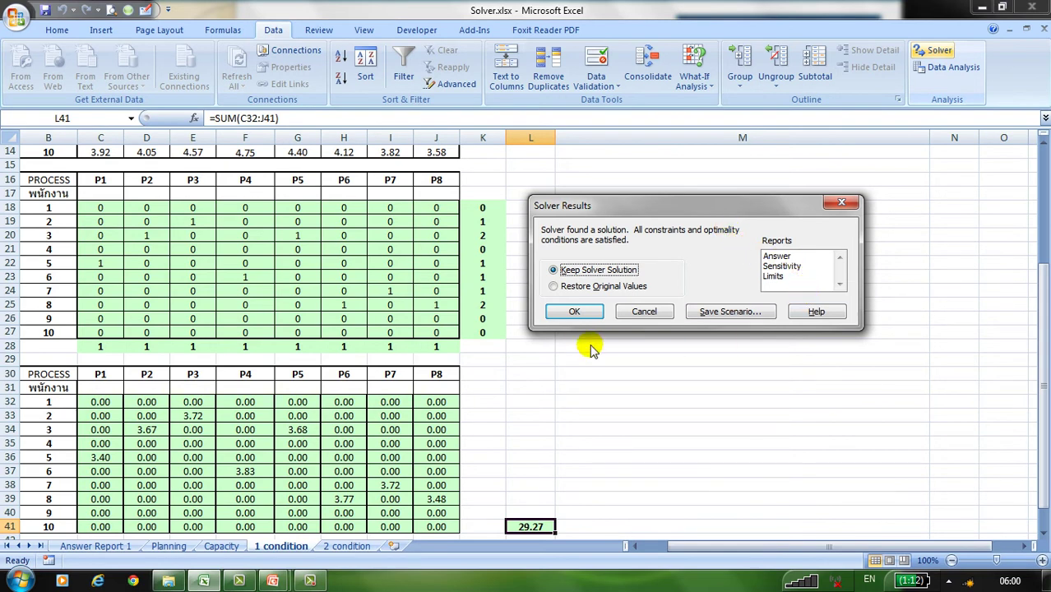
pyautogui.click(581, 312)
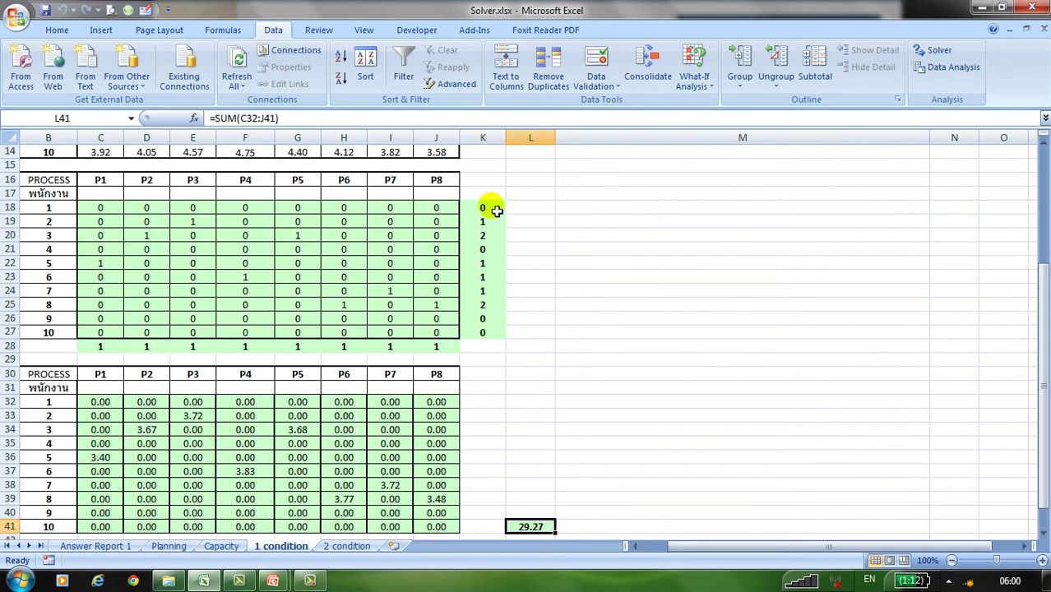
# Examine the employee totals in K18:K27 and compare the new total in L41 with the saved #1 total in L43
pyautogui.moveTo(493, 208); pyautogui.dragTo(483, 332)
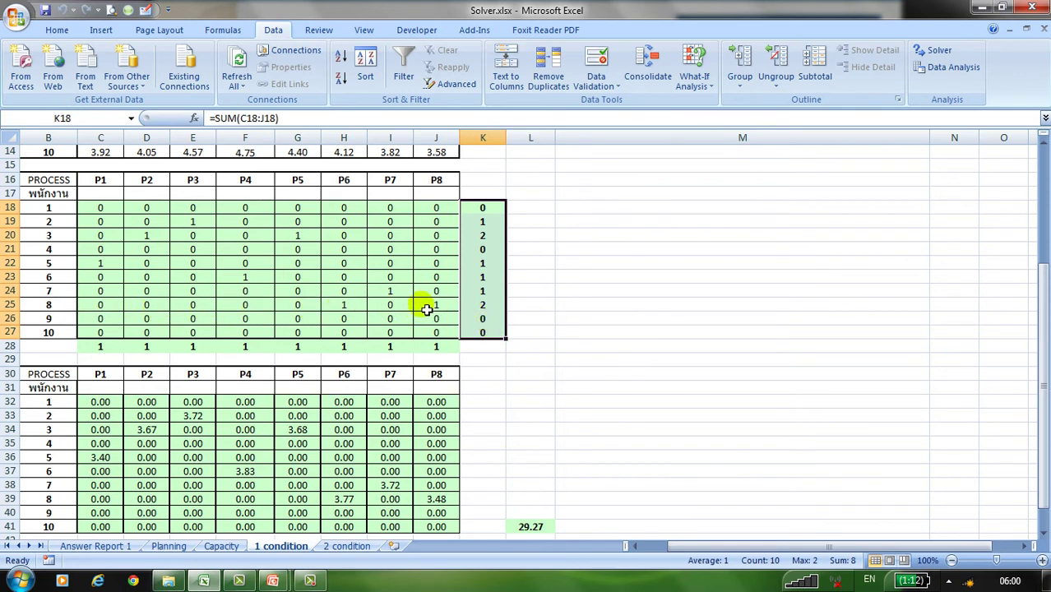
pyautogui.scroll(-2, 509, 350)
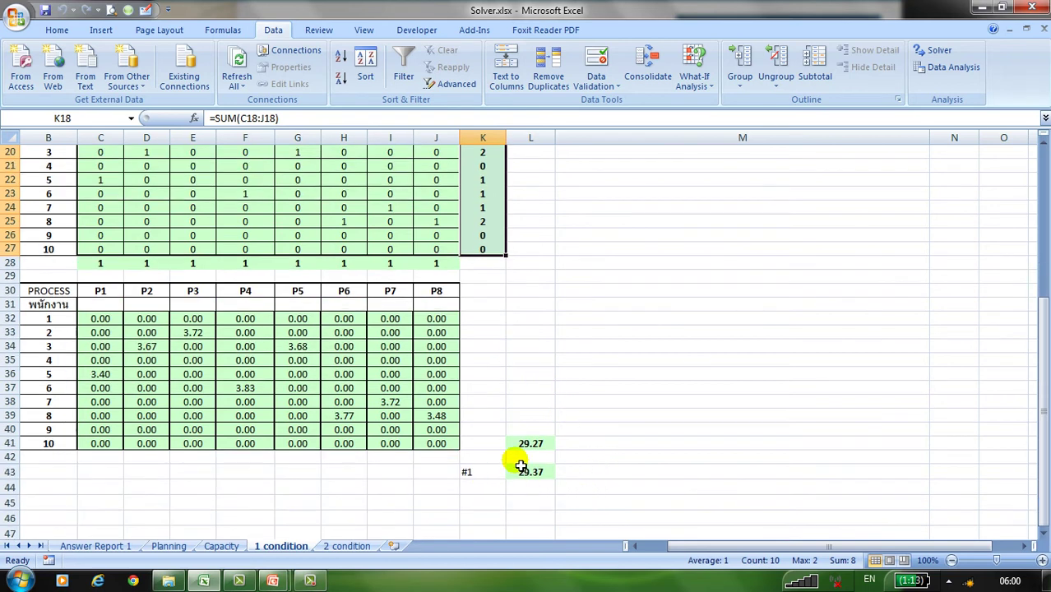
pyautogui.click(542, 444)
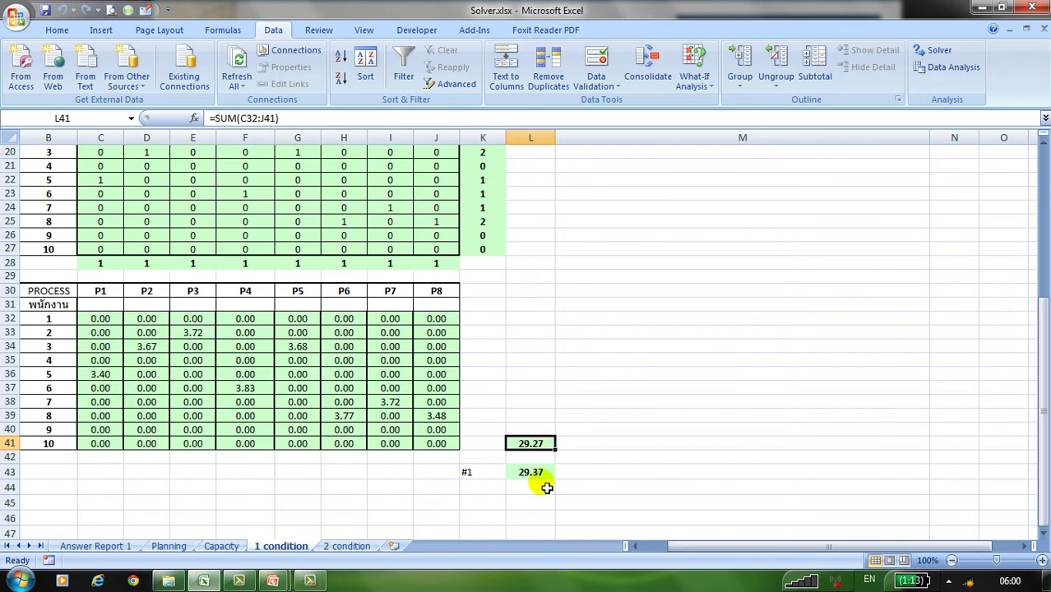
pyautogui.click(552, 476)
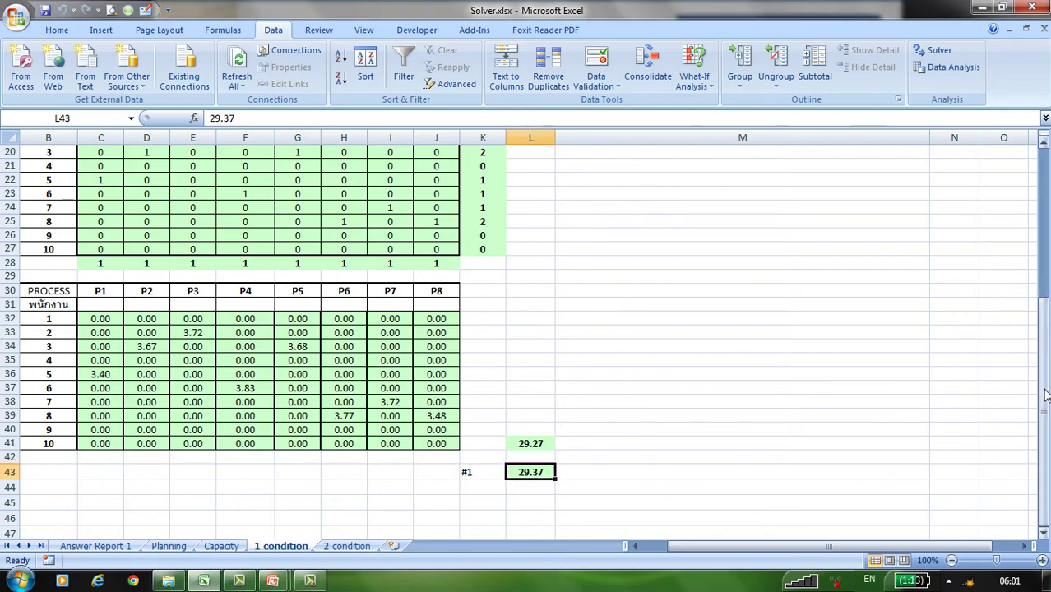
pyautogui.click(1042, 361)
pyautogui.moveTo(1043, 334); pyautogui.dragTo(1040, 207)
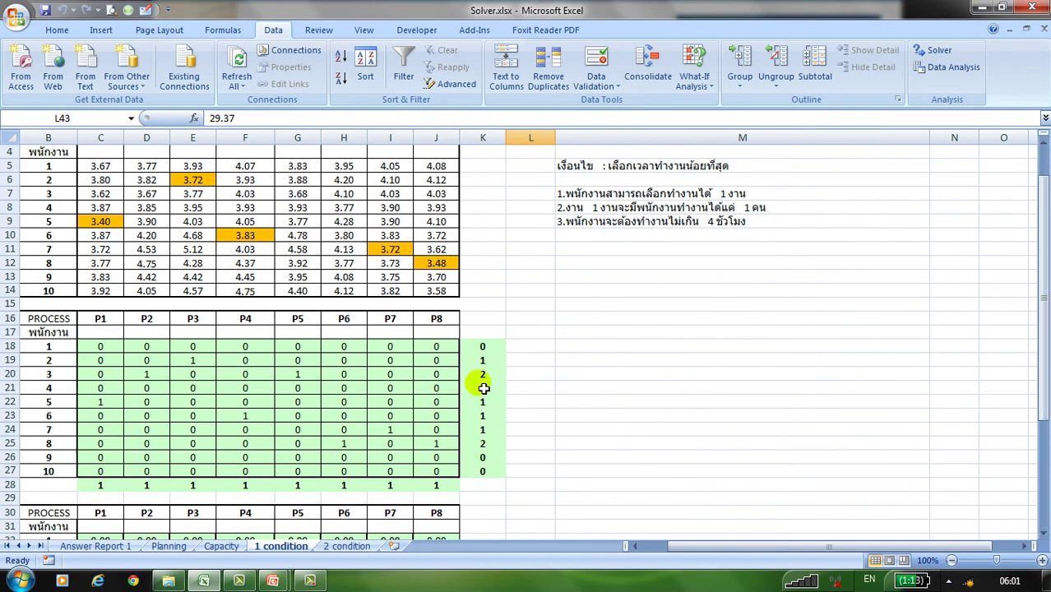
pyautogui.moveTo(483, 347); pyautogui.dragTo(492, 476)
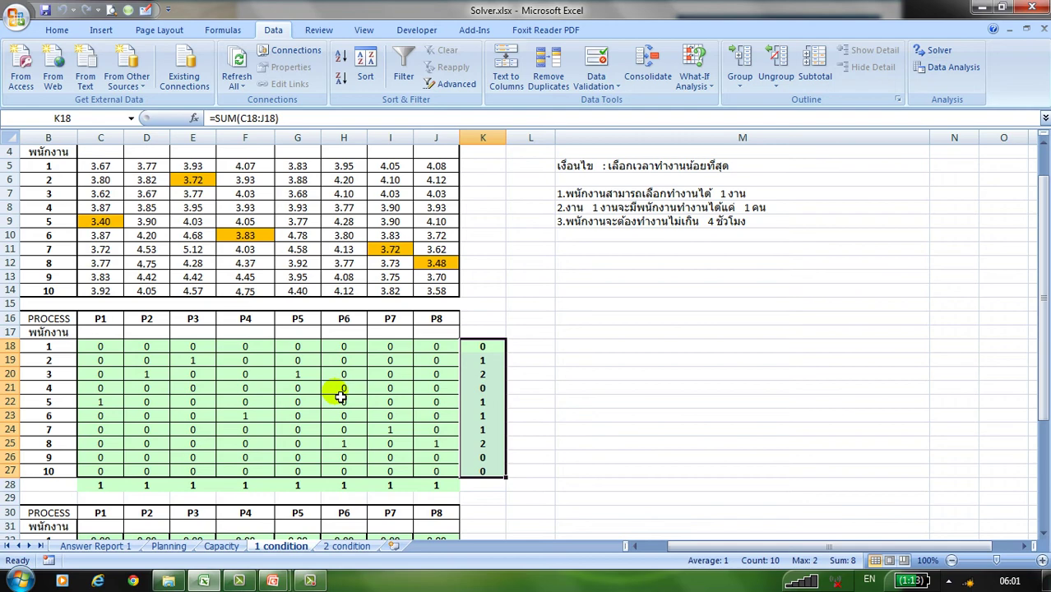
# Review the L41 total against the time and assignment tables, and check planned quantities F8:F9 on the Planning sheet
pyautogui.scroll(-4, 341, 397)
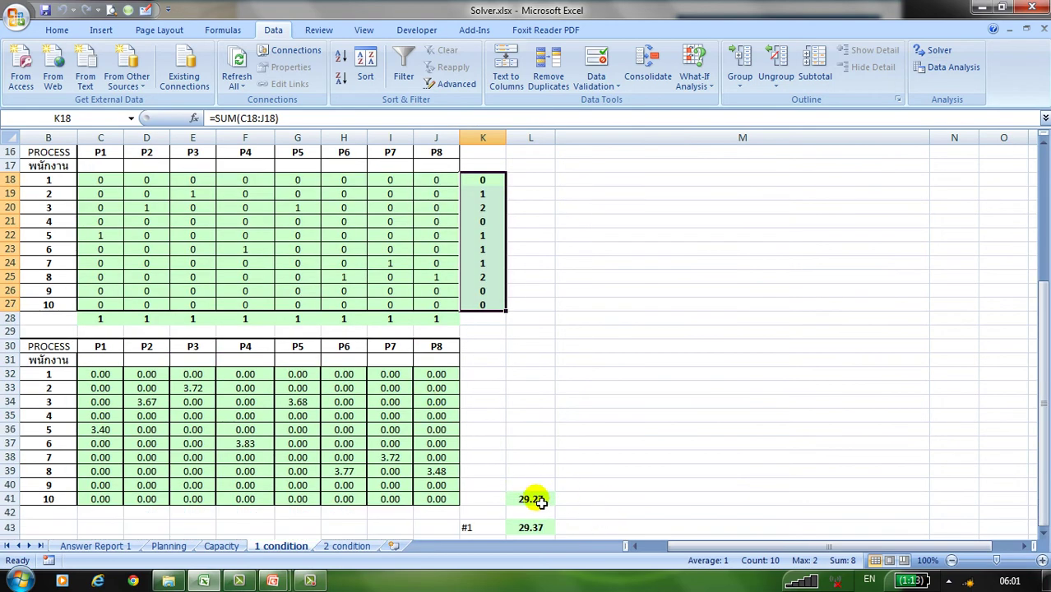
pyautogui.click(533, 498)
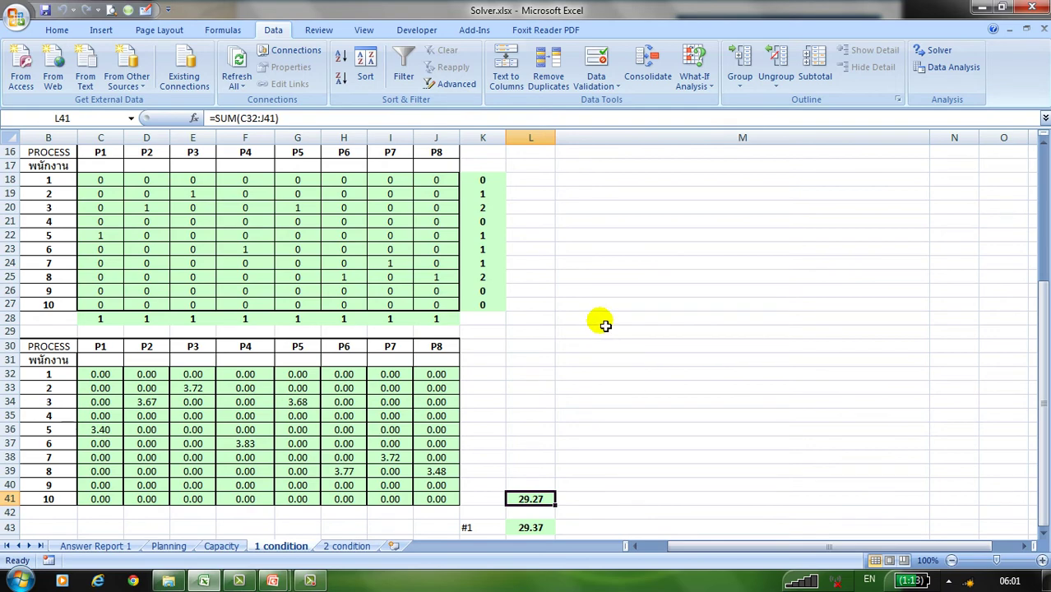
pyautogui.scroll(5, 609, 321)
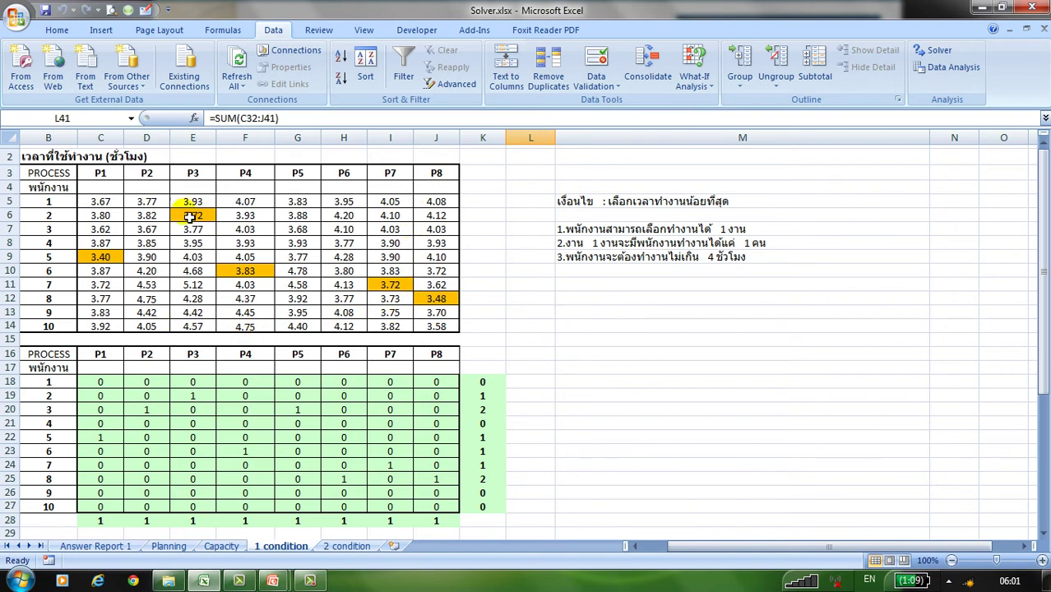
pyautogui.scroll(-5, 444, 344)
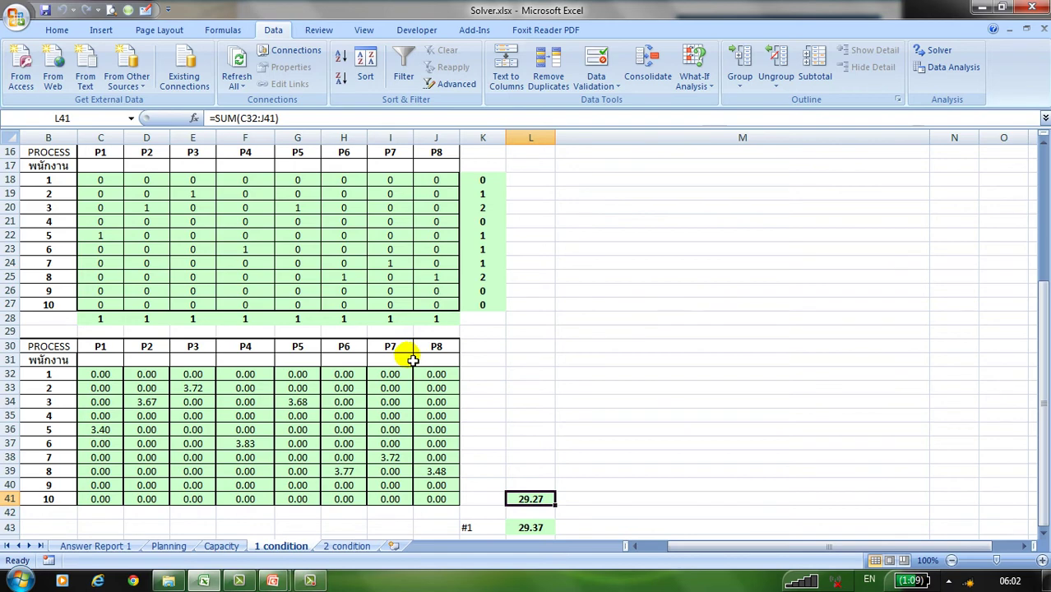
pyautogui.scroll(3, 412, 355)
pyautogui.scroll(2, 411, 359)
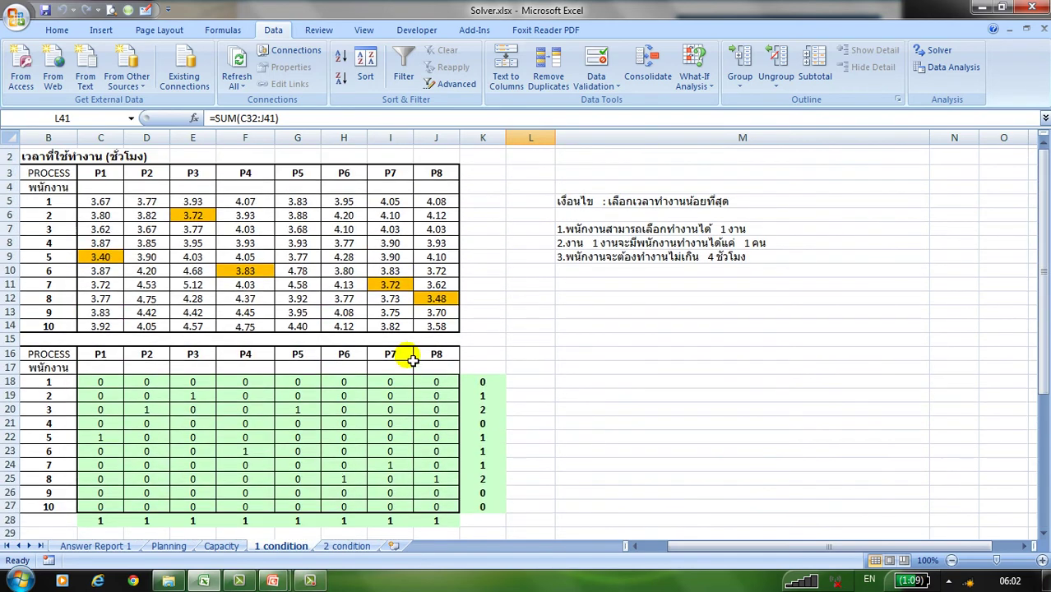
pyautogui.click(170, 548)
pyautogui.scroll(3, 416, 328)
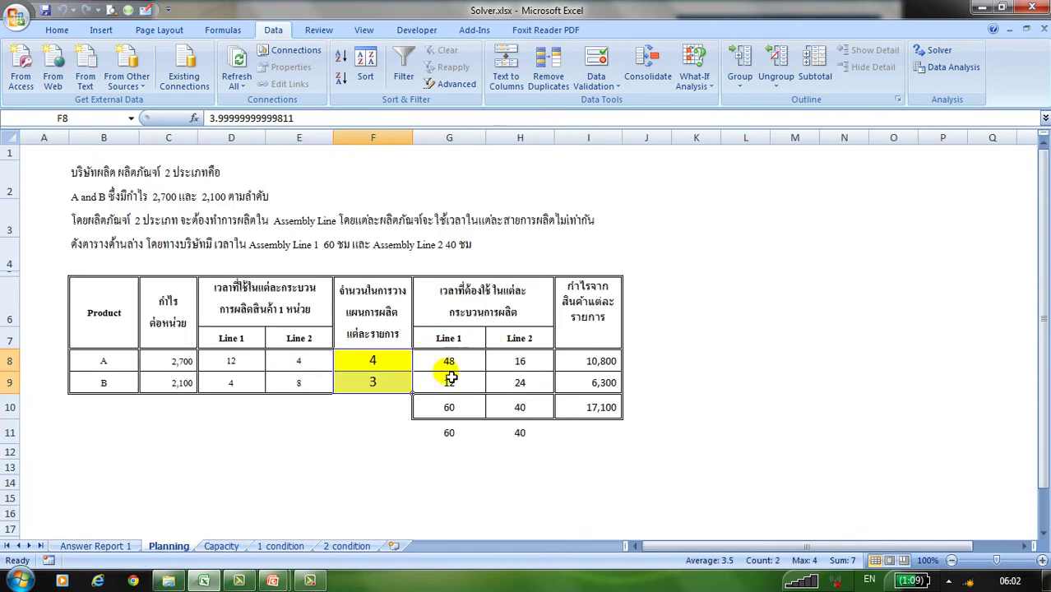
pyautogui.moveTo(394, 367); pyautogui.dragTo(399, 384)
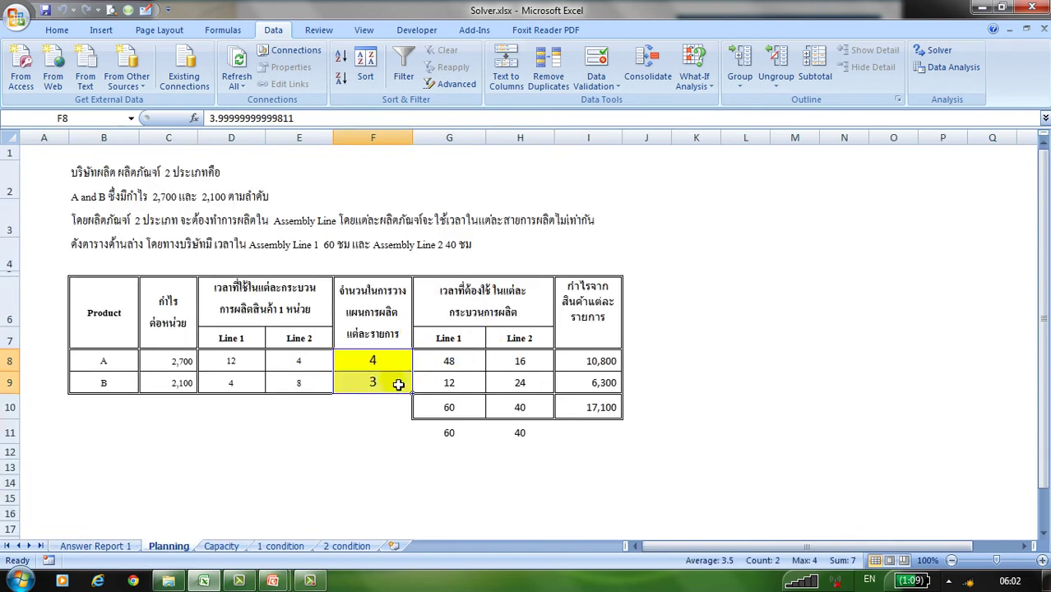
pyautogui.click(273, 550)
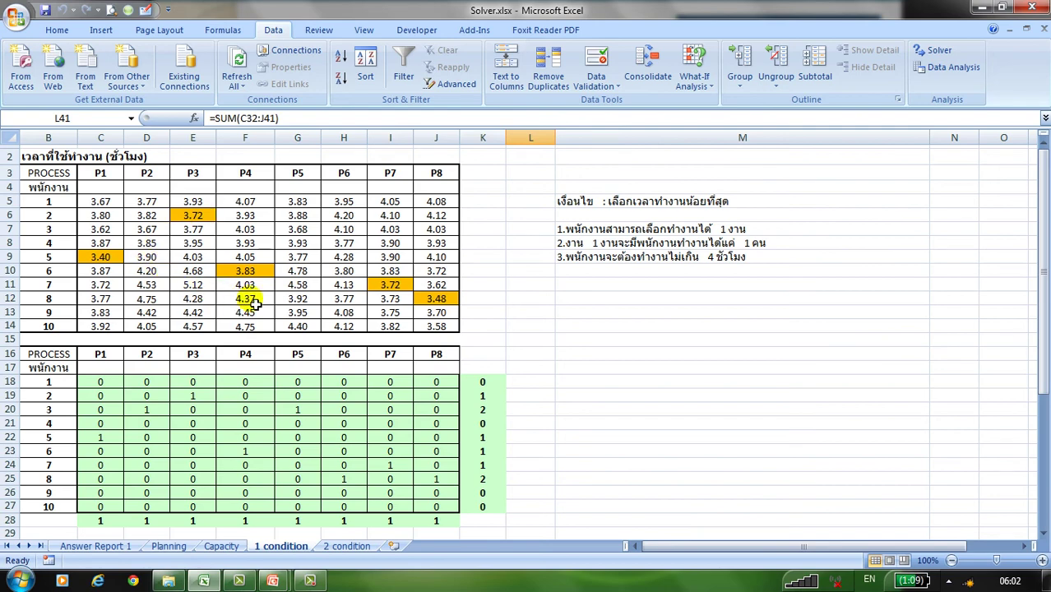
pyautogui.scroll(-5, 393, 298)
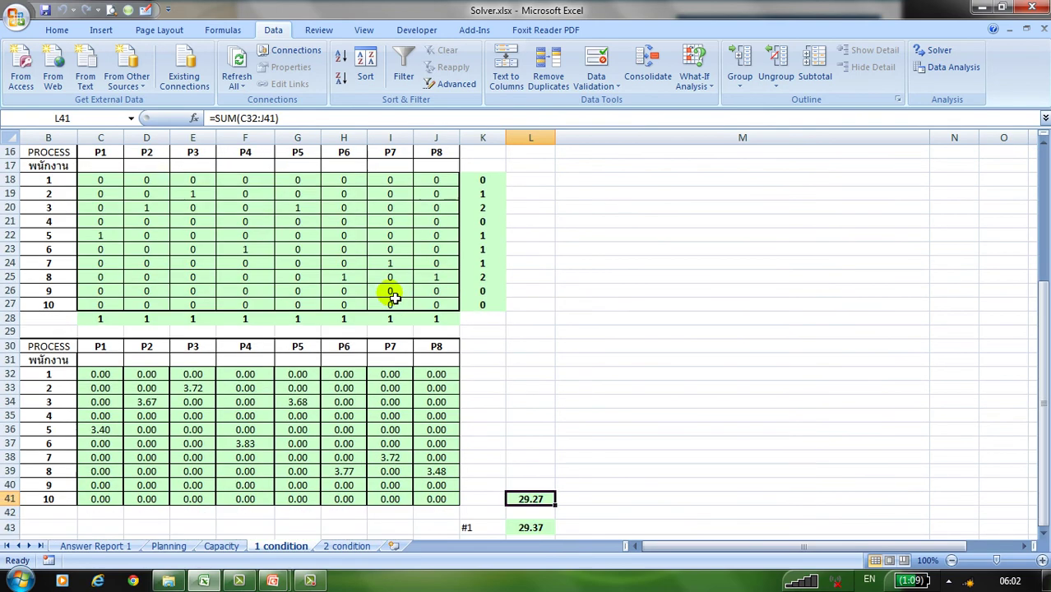
# Examine the 2 condition sheet's conditions, employee selection table and labour cost total in M59, alongside the 1 condition sheet's results
pyautogui.click(346, 546)
pyautogui.scroll(3, 336, 377)
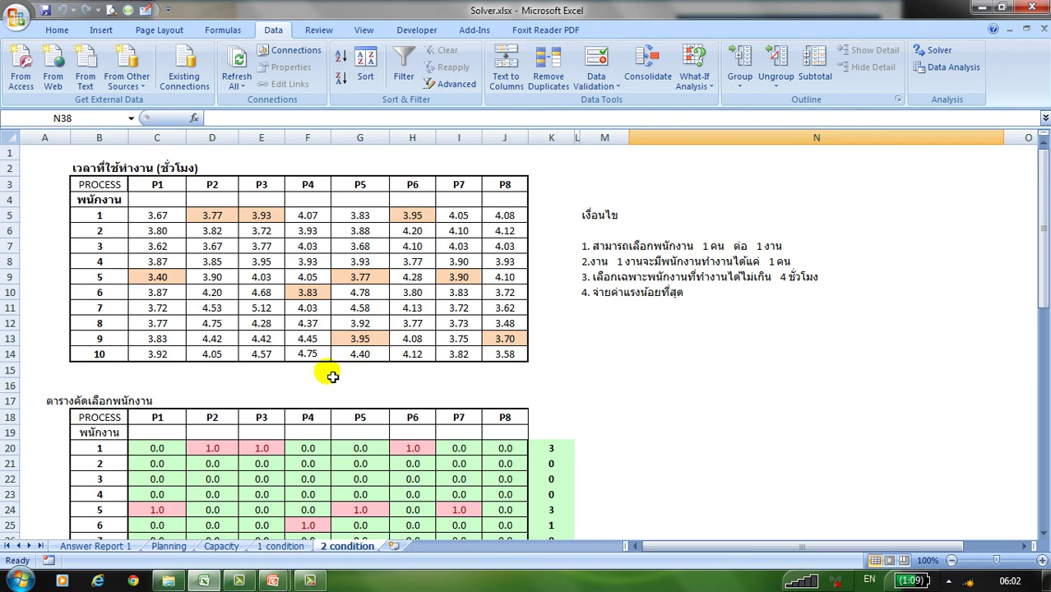
pyautogui.scroll(-2, 344, 346)
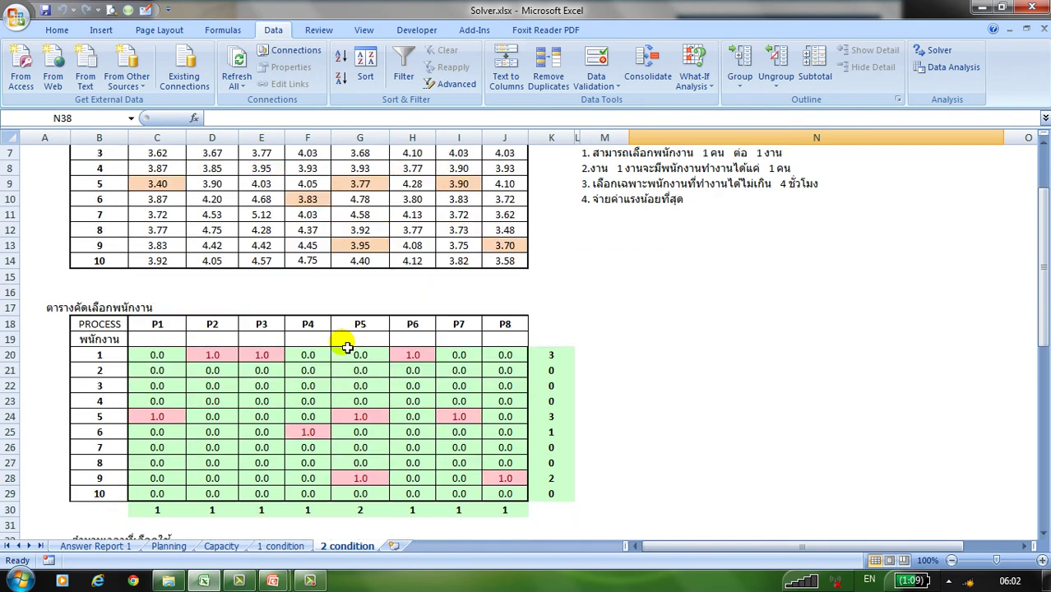
pyautogui.click(282, 547)
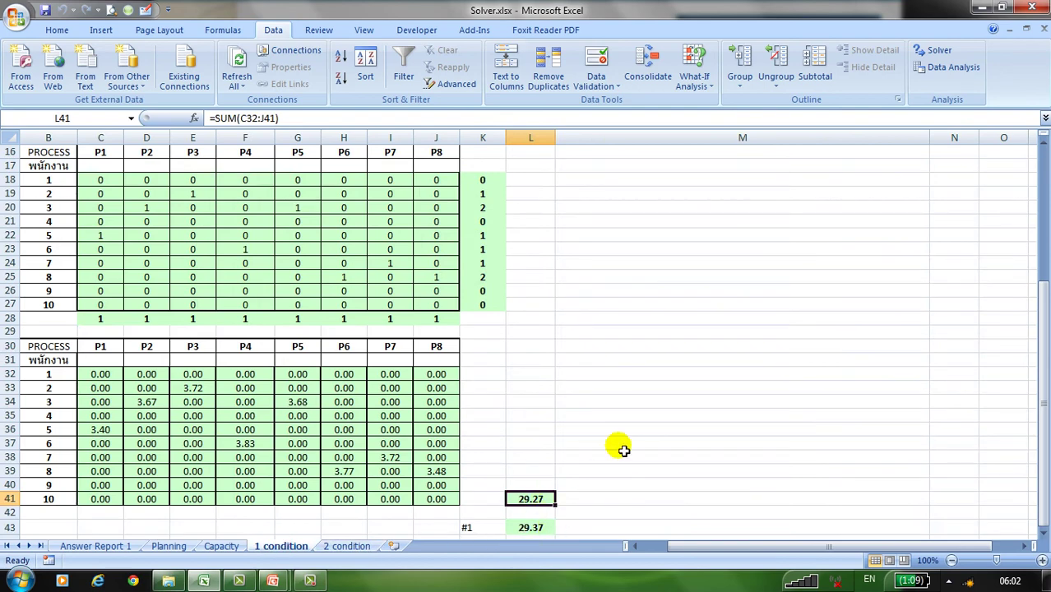
pyautogui.click(346, 547)
pyautogui.scroll(-7, 614, 380)
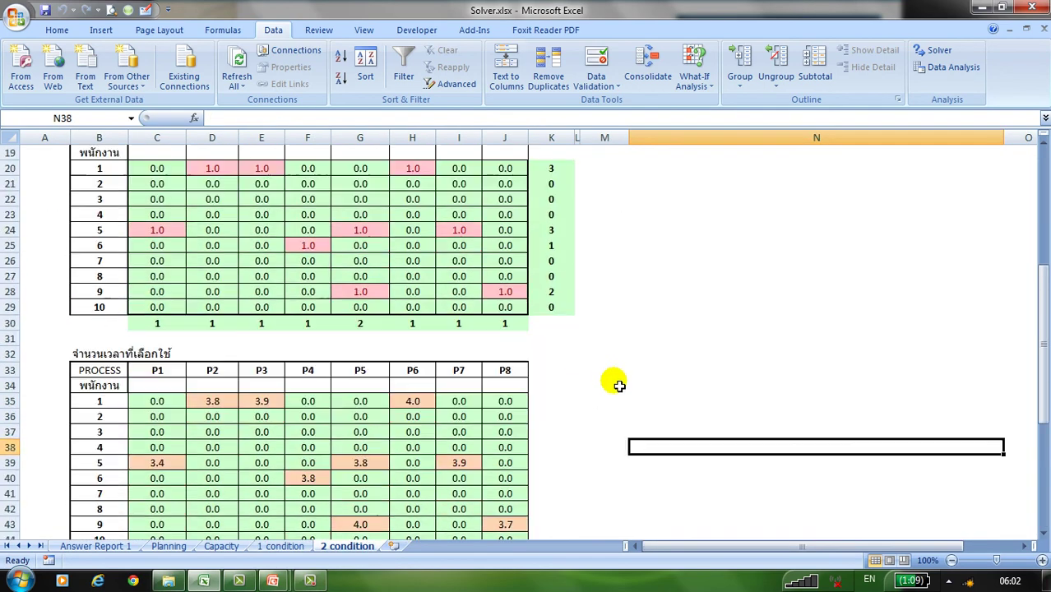
pyautogui.scroll(-4, 609, 428)
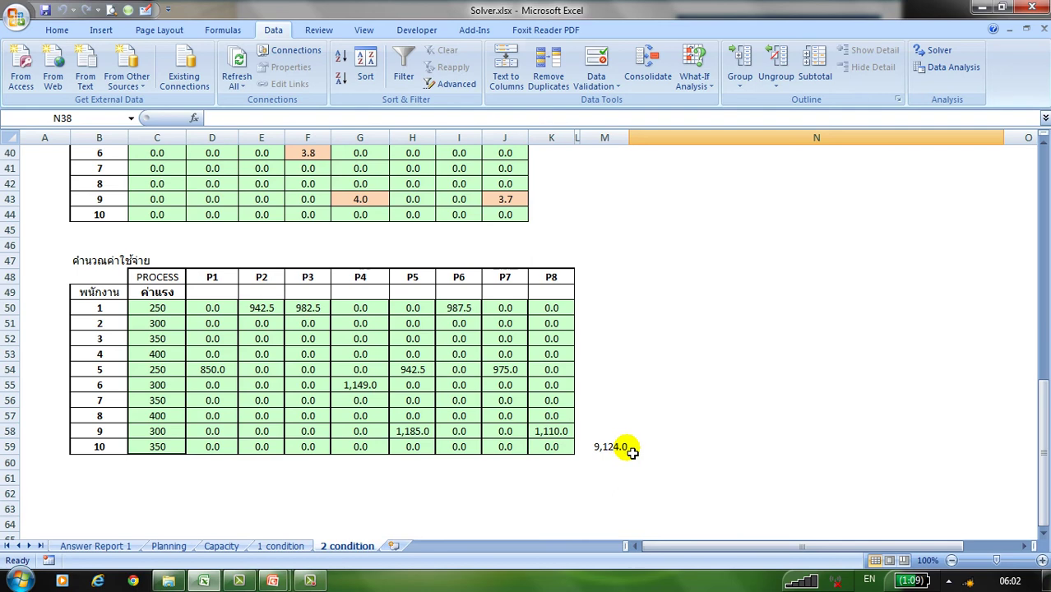
# Enter a total of the selected working times in K44 of the 2 condition sheet with =SUM(C35:J44)
pyautogui.scroll(5, 629, 448)
pyautogui.click(559, 445)
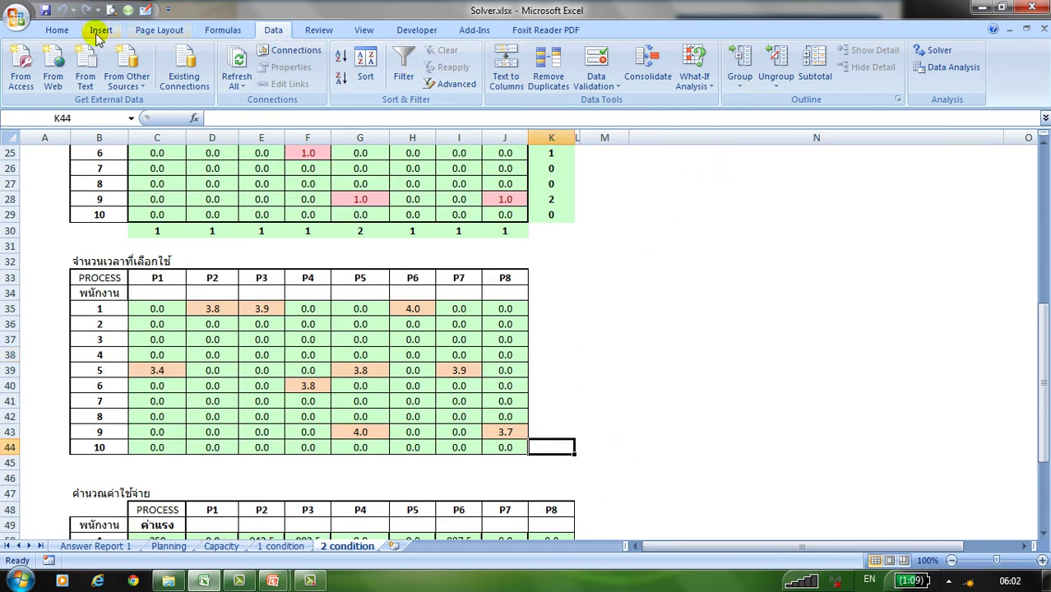
pyautogui.click(59, 29)
pyautogui.click(856, 50)
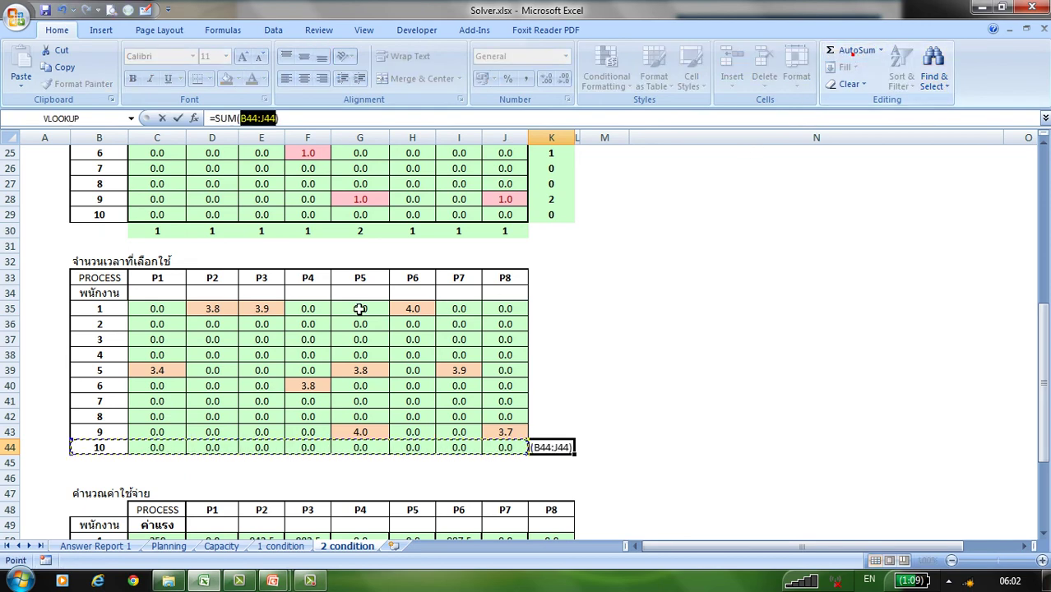
pyautogui.moveTo(149, 308); pyautogui.dragTo(503, 447)
pyautogui.press('Return')
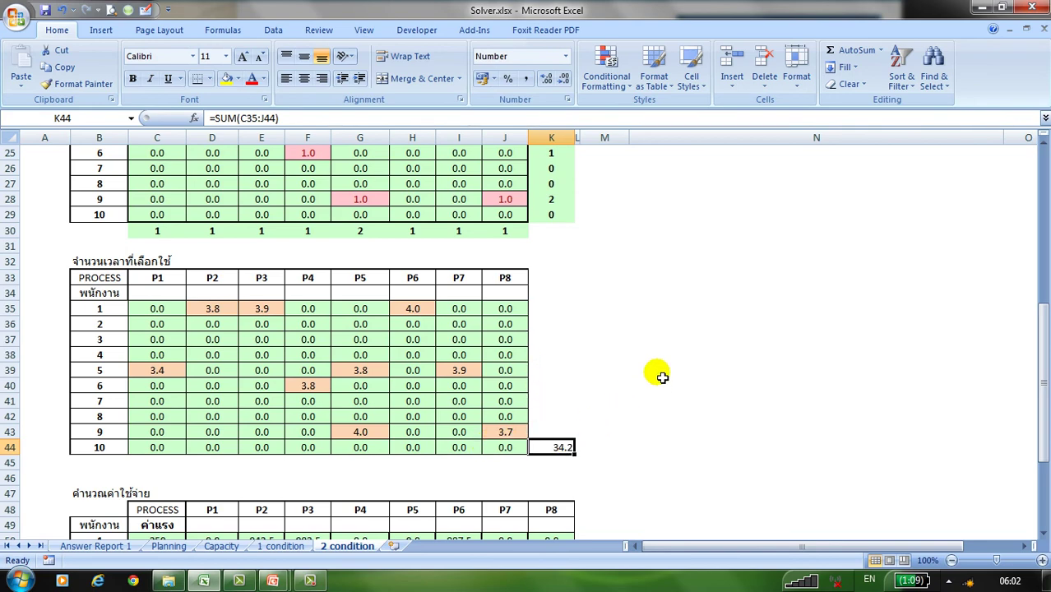
# Compare the working-time total in K44 with the labour cost total in M59, and review the conditions and selection tables above them
pyautogui.scroll(-5, 663, 376)
pyautogui.scroll(5, 667, 424)
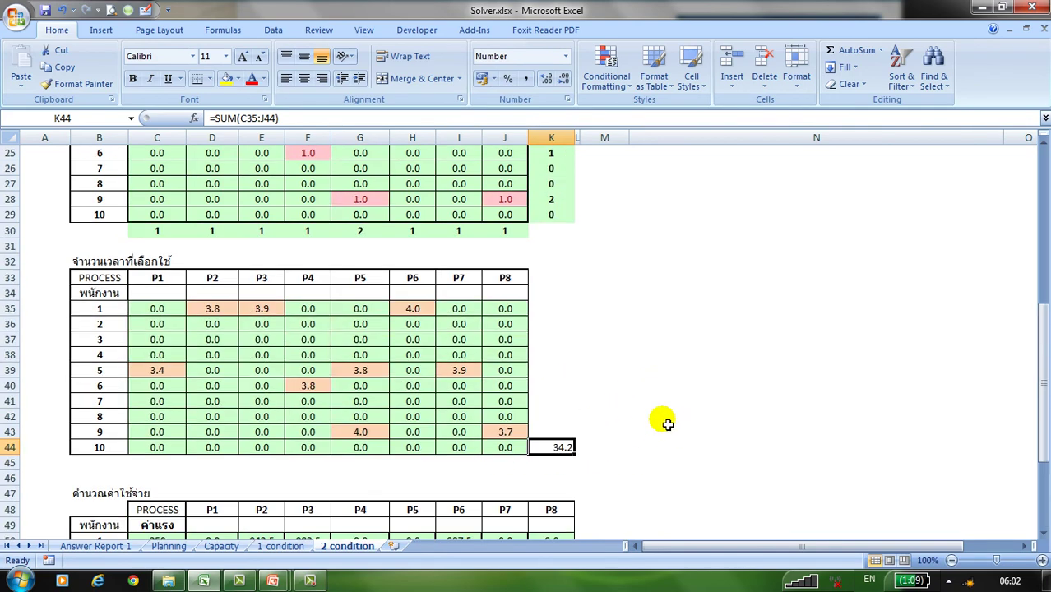
pyautogui.scroll(-4, 625, 498)
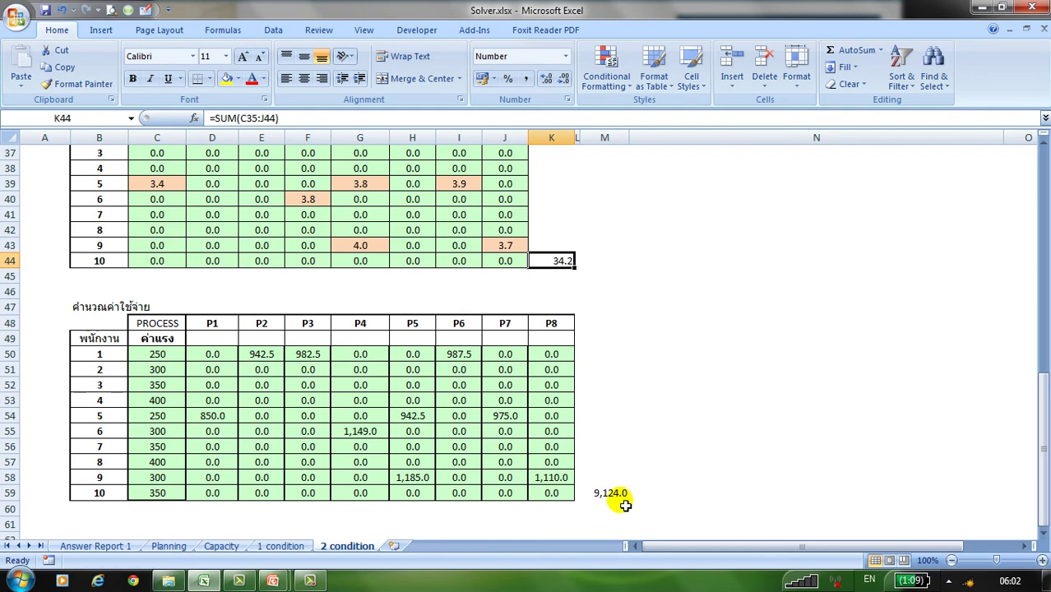
pyautogui.scroll(6, 638, 481)
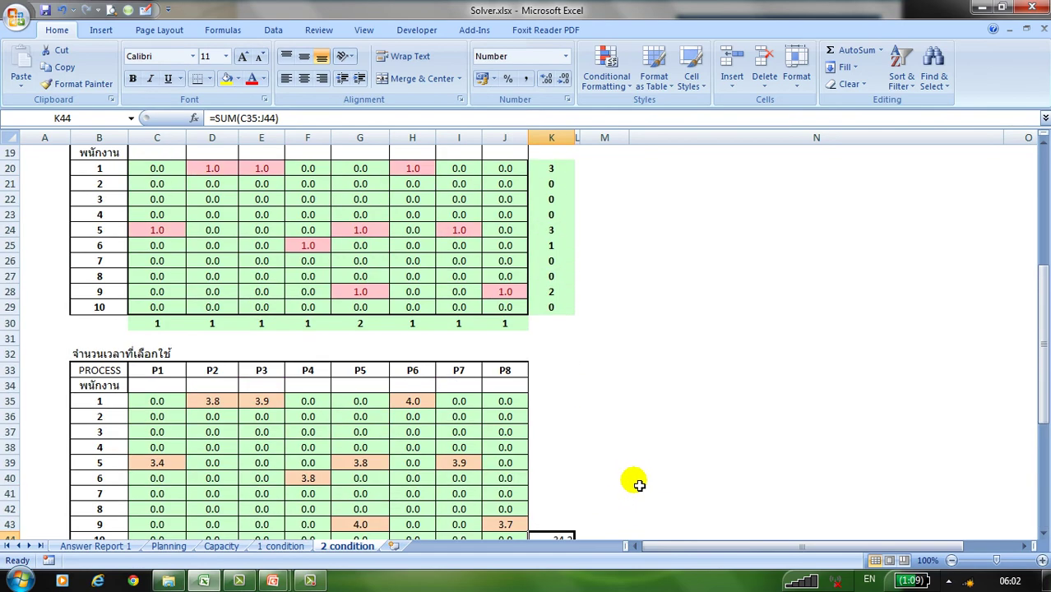
pyautogui.scroll(-3, 640, 485)
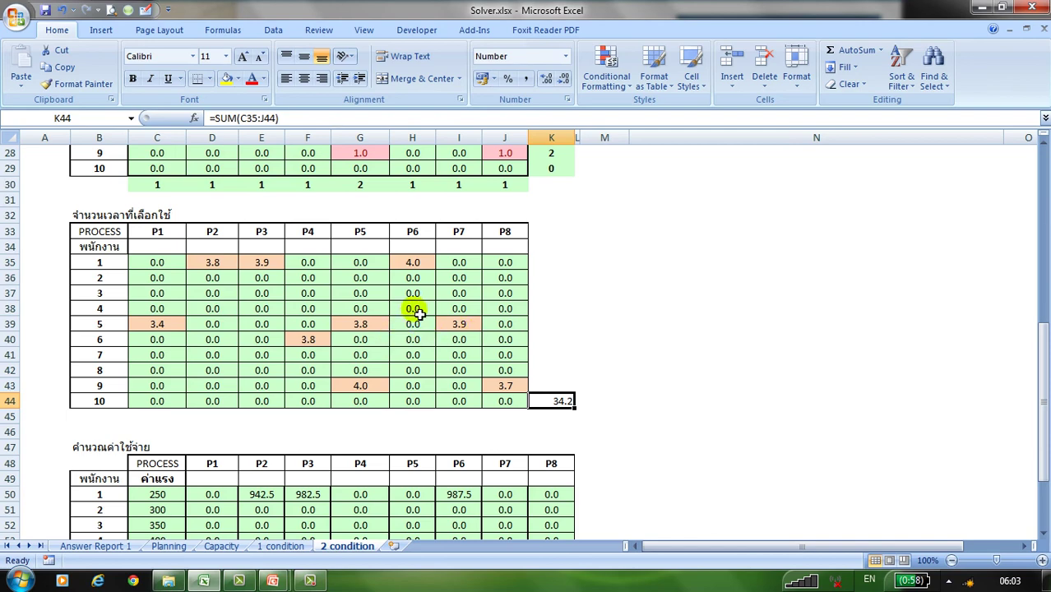
pyautogui.scroll(5, 409, 308)
pyautogui.scroll(3, 469, 313)
pyautogui.scroll(1, 476, 318)
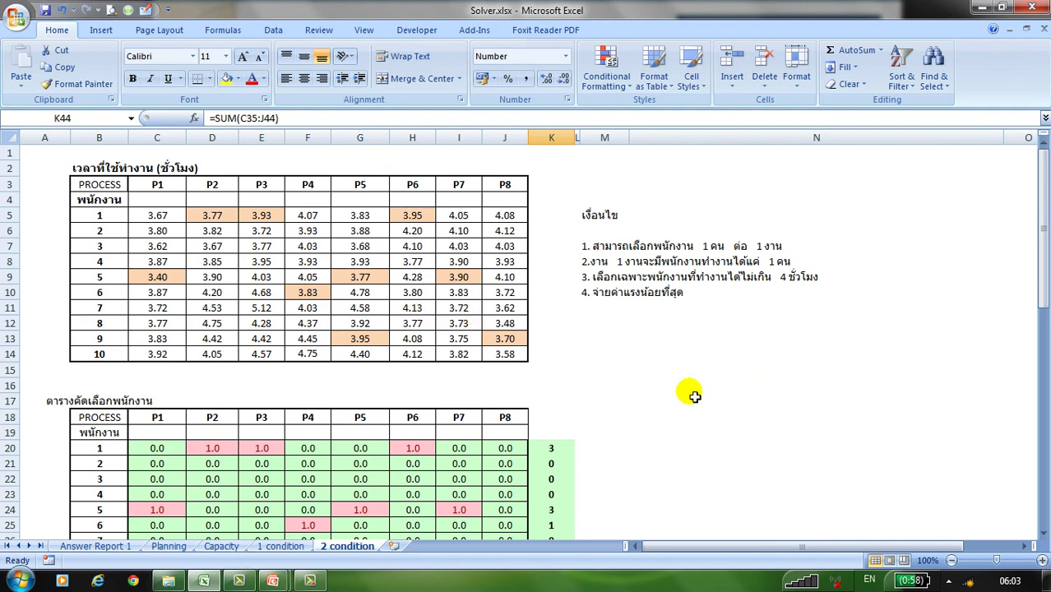
pyautogui.scroll(-4, 690, 394)
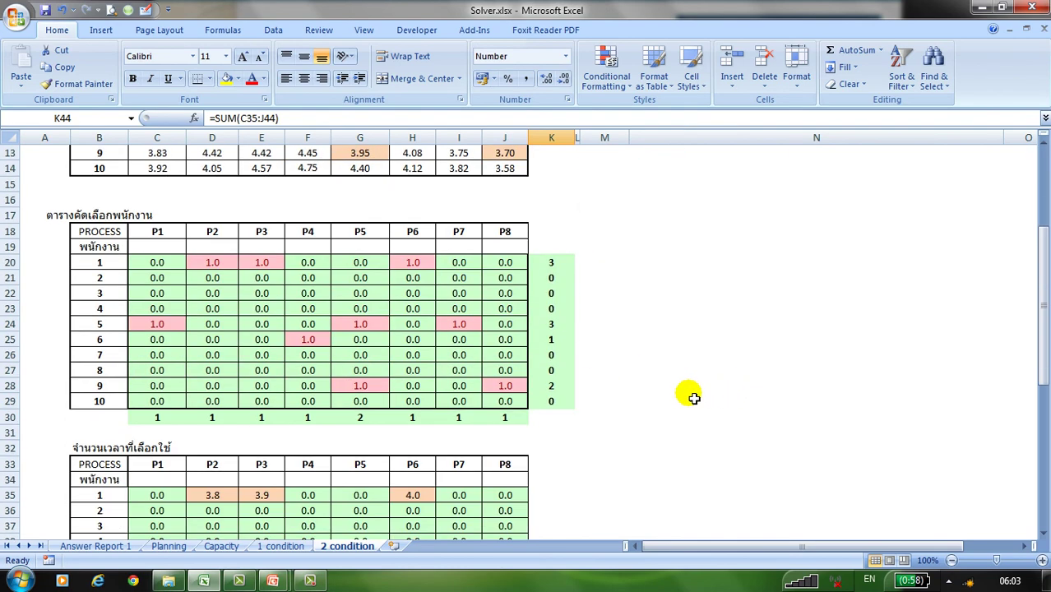
pyautogui.scroll(-8, 691, 397)
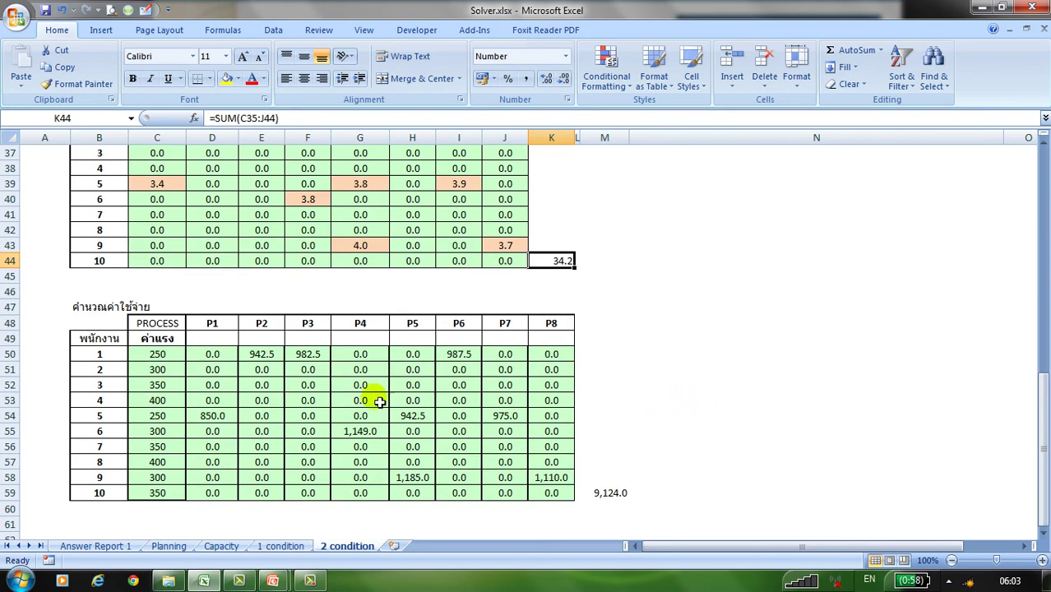
pyautogui.scroll(2, 372, 398)
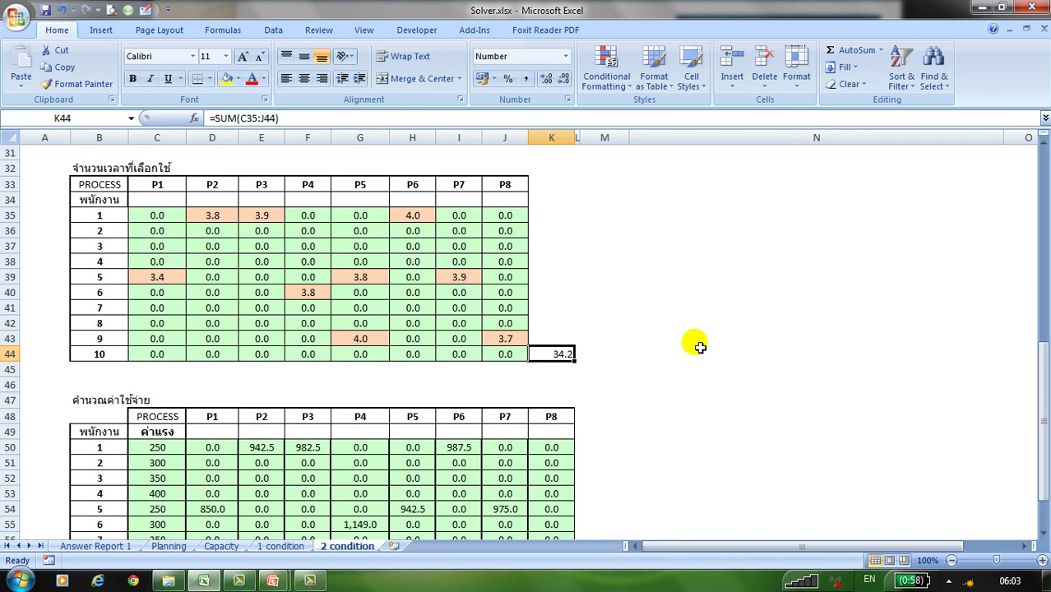
pyautogui.scroll(3, 699, 347)
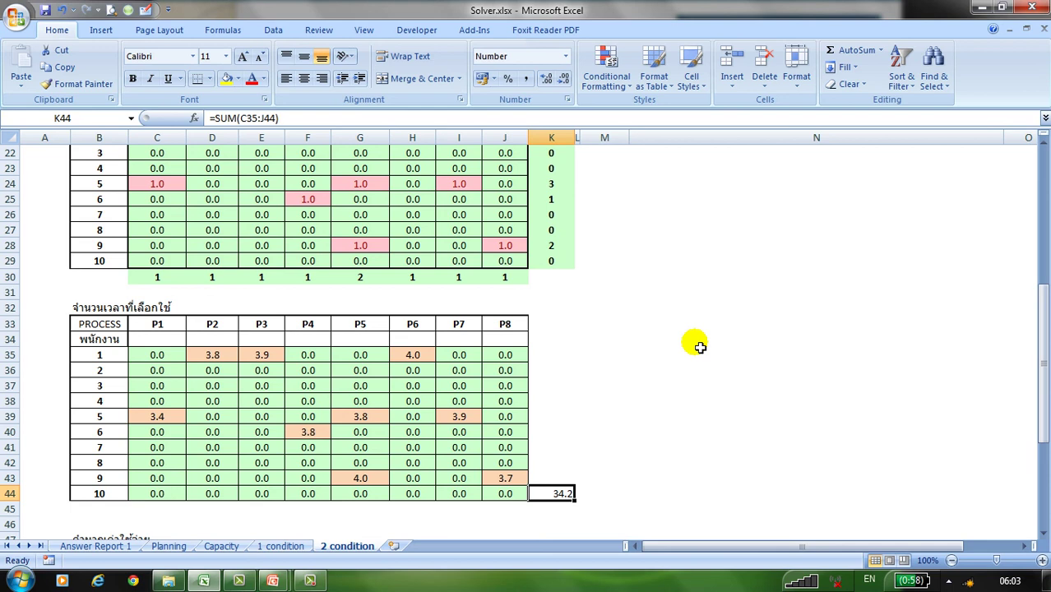
pyautogui.scroll(6, 757, 339)
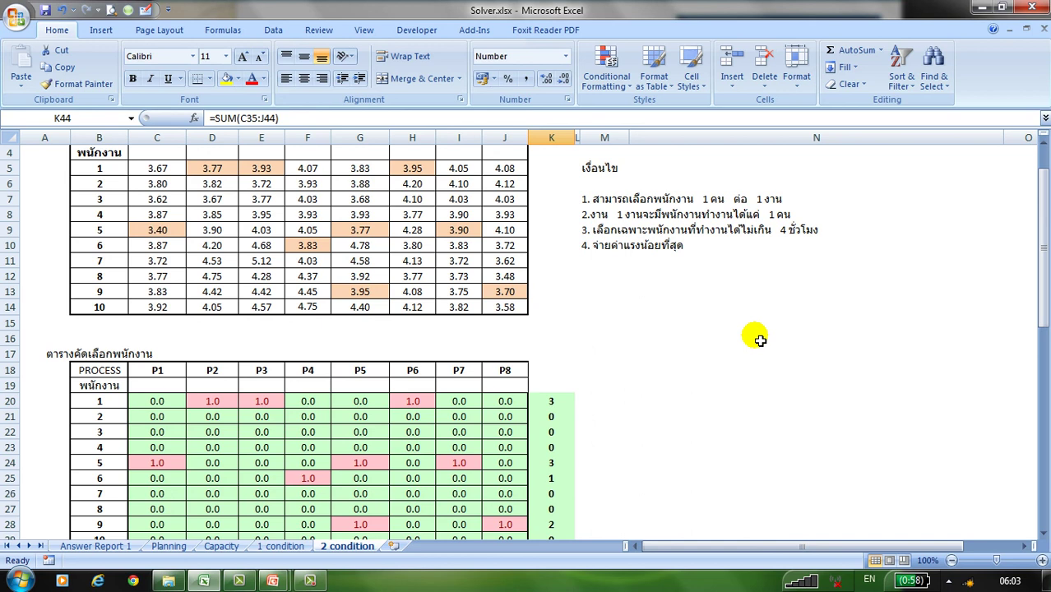
pyautogui.scroll(1, 757, 339)
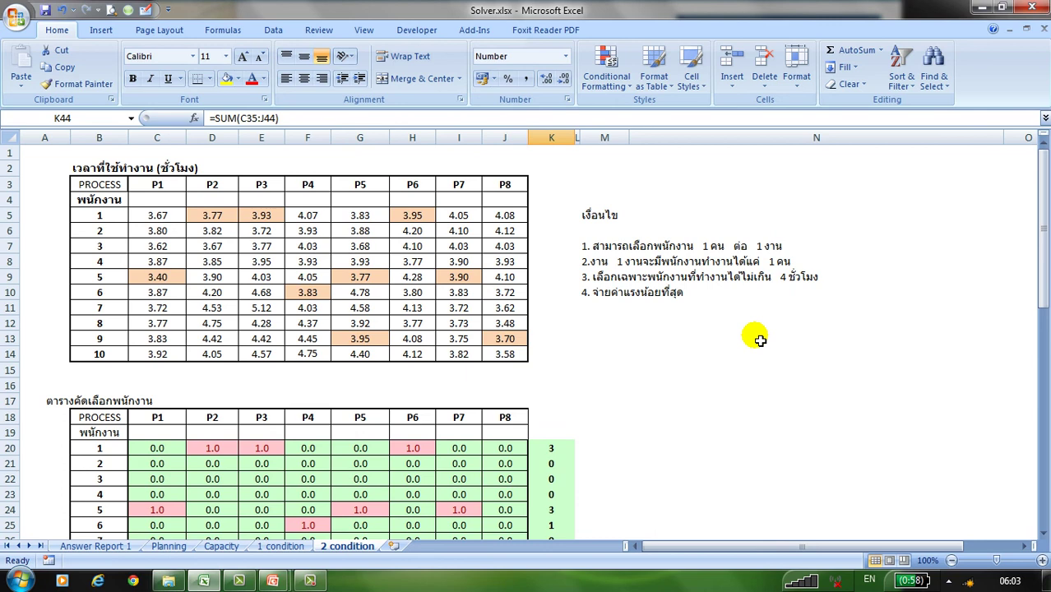